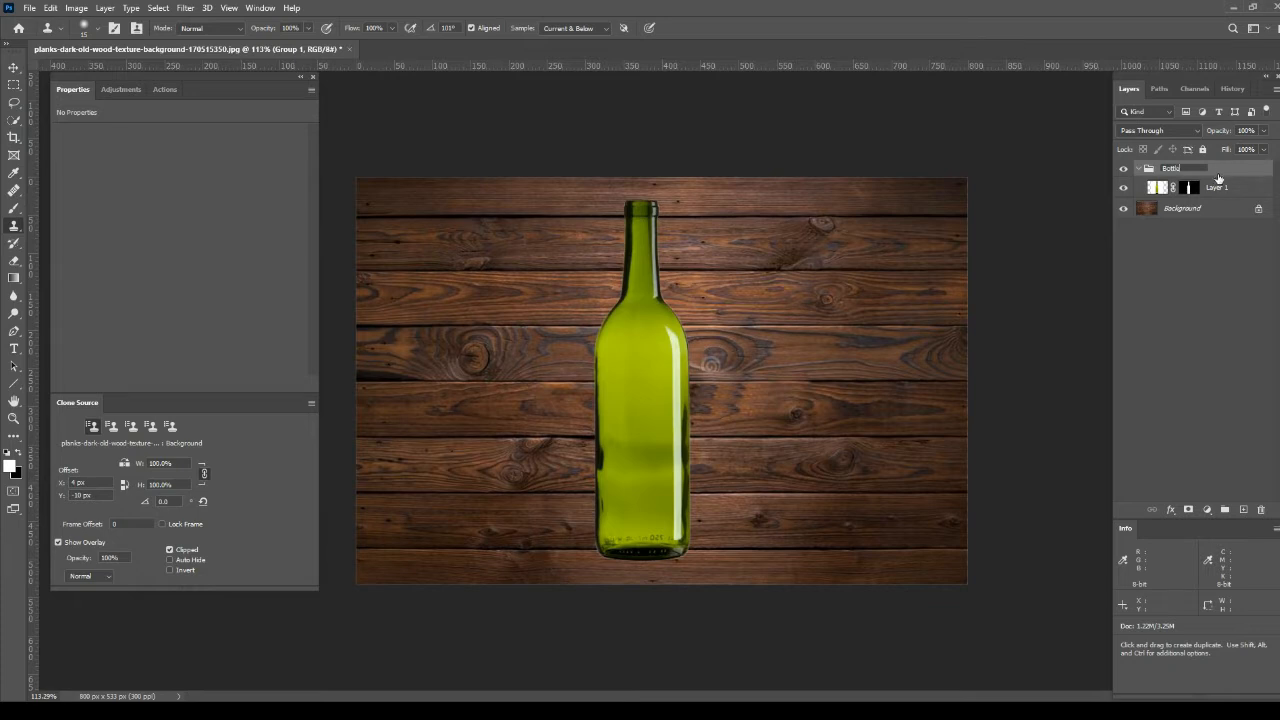
Name the new group Bottle and move the bottle layer's mask onto the group.
{"action": "key", "text": "Return"}
{"action": "left_click_drag", "start_coordinate": [1205, 194], "coordinate": [1172, 170]}
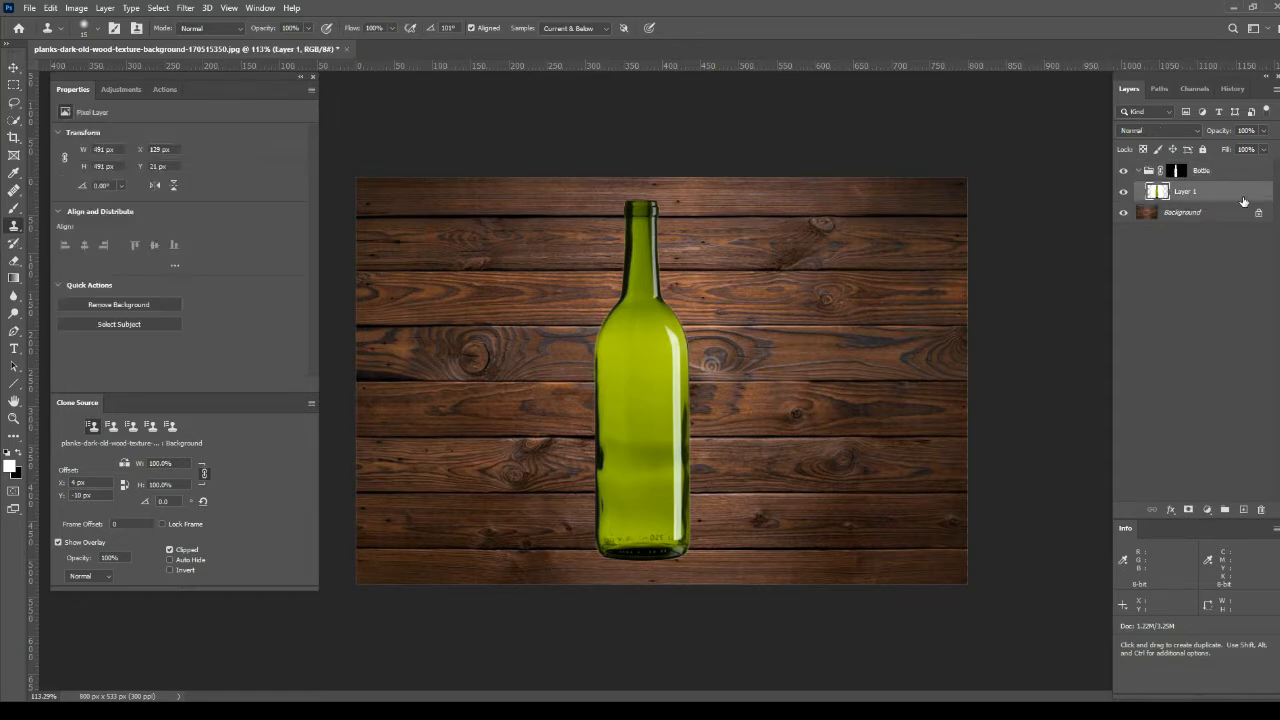
Duplicate the bottle layer twice inside the Bottle group and widen the layer list.
{"action": "key", "text": "ctrl+j"}
{"action": "key", "text": "ctrl+j"}
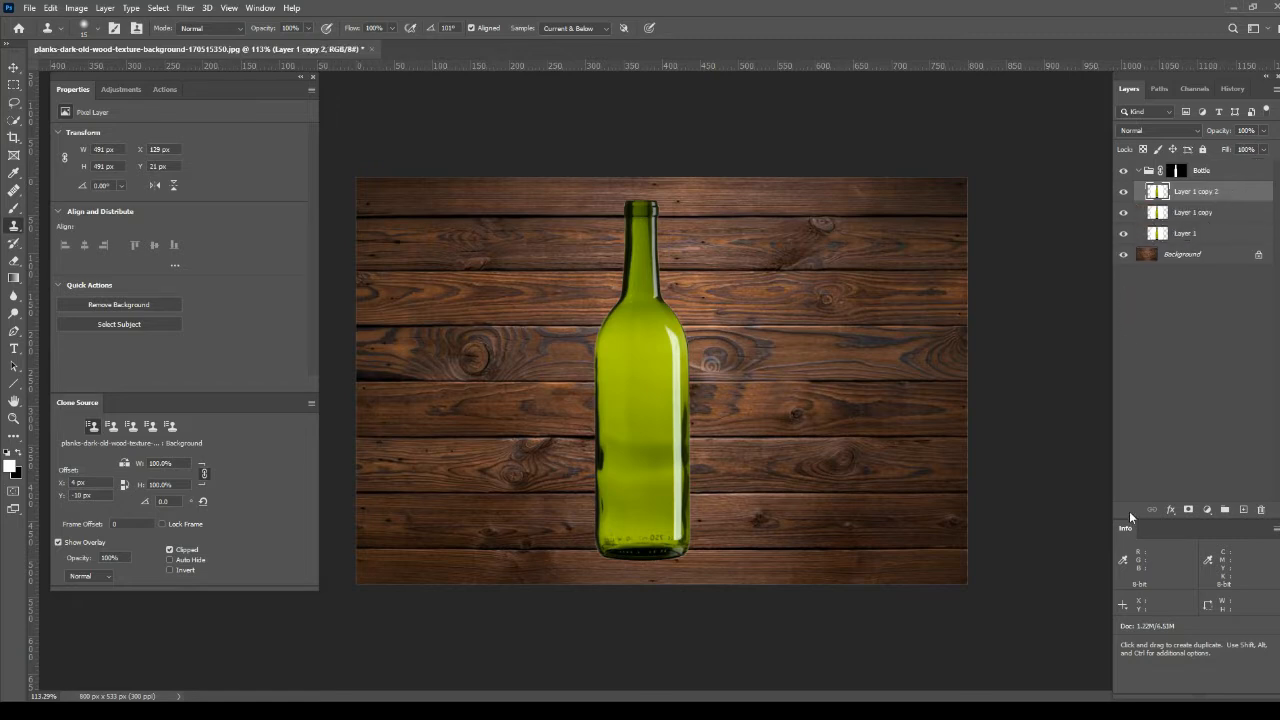
{"action": "left_click_drag", "start_coordinate": [1113, 516], "coordinate": [1070, 527]}
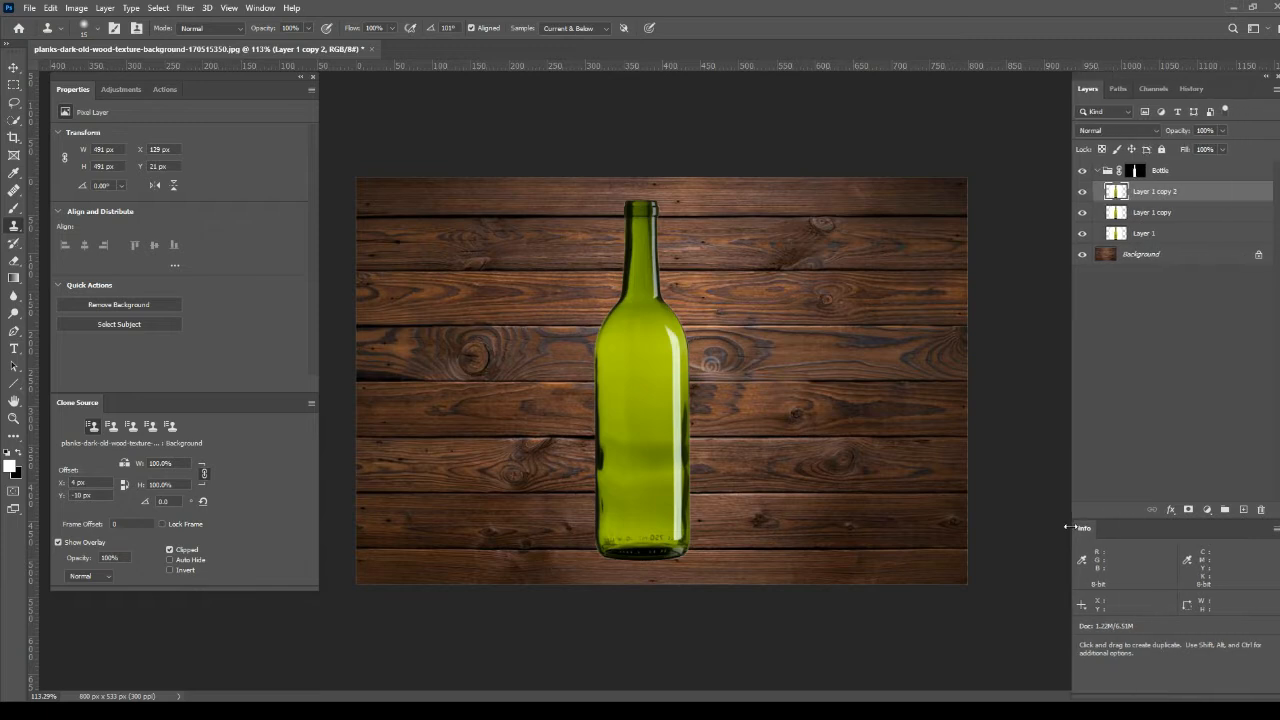
Rename the three bottle layers from lowest to uppermost as Shadow, Highlight and Color.
{"action": "double_click", "coordinate": [1145, 234]}
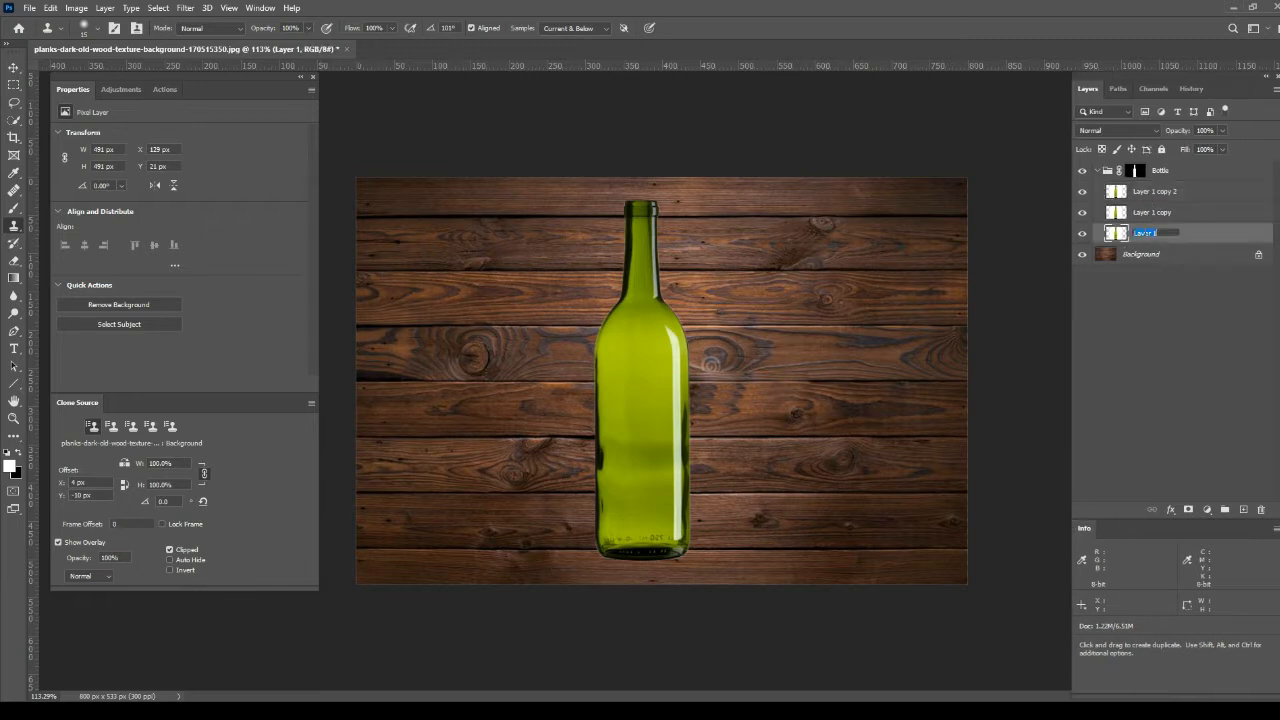
{"action": "key", "text": "shift"}
{"action": "type", "text": "Shadow"}
{"action": "key", "text": "Return"}
{"action": "double_click", "coordinate": [1153, 212]}
{"action": "type", "text": "Highlight"}
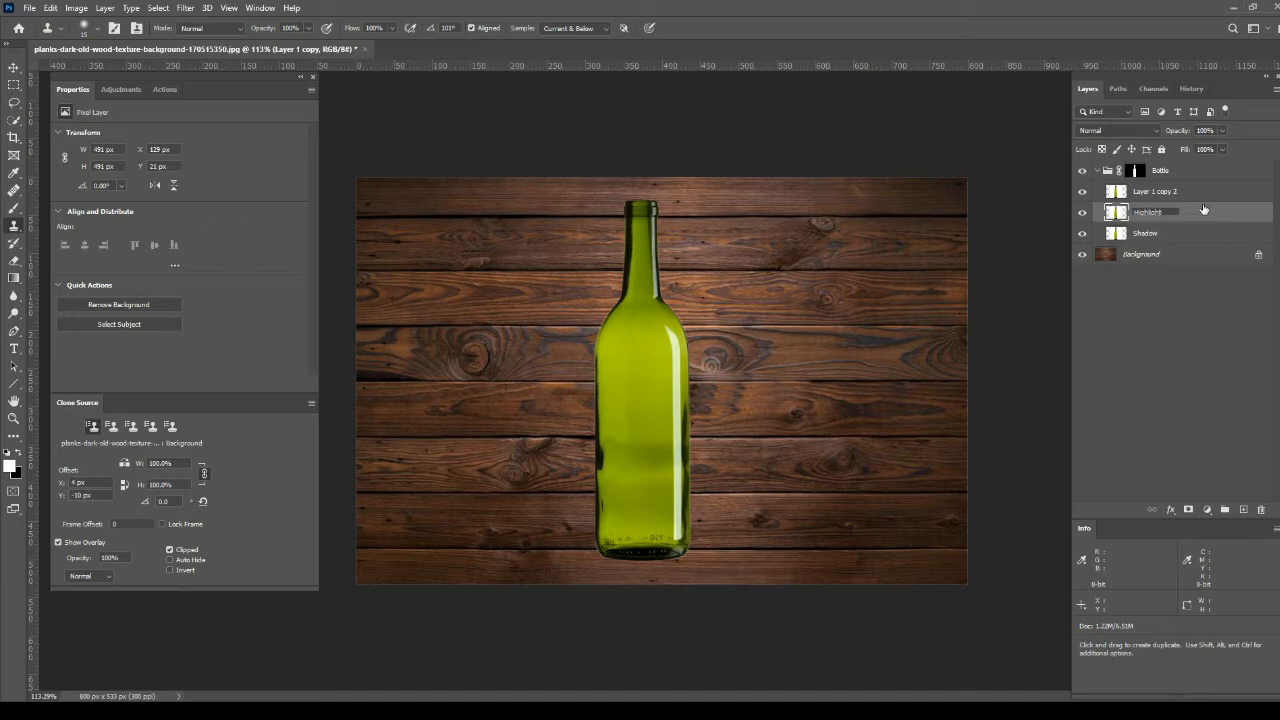
{"action": "key", "text": "Return"}
{"action": "double_click", "coordinate": [1160, 191]}
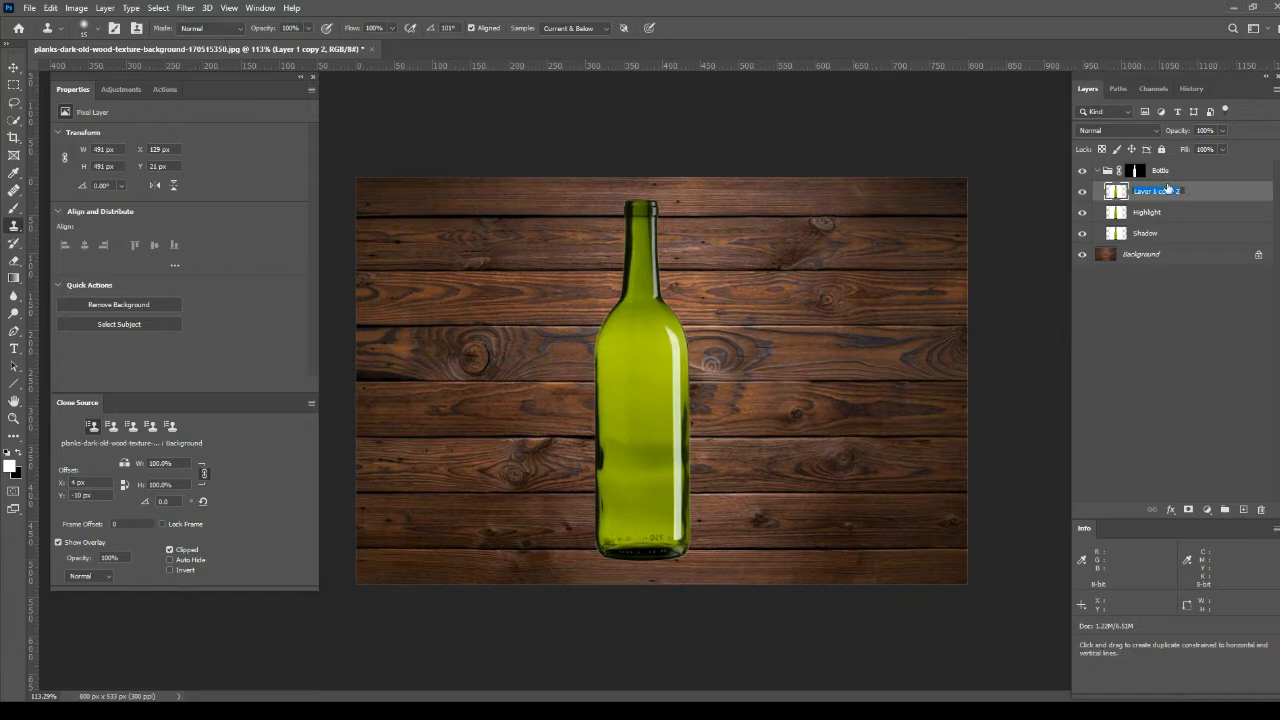
{"action": "type", "text": "Color"}
{"action": "key", "text": "Return"}
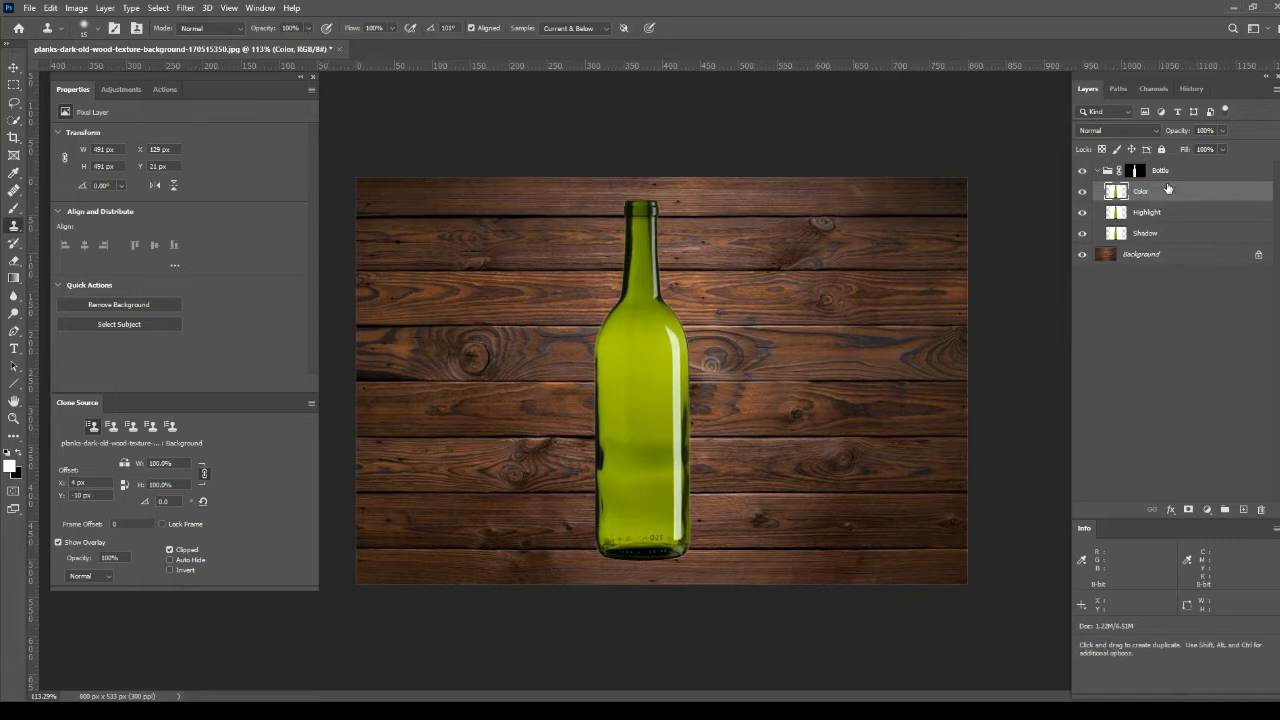
Hide the Color and Highlight layers and desaturate the Shadow layer with a Hue/Saturation adjustment at Saturation -100.
{"action": "left_click_drag", "start_coordinate": [1082, 191], "coordinate": [1082, 212]}
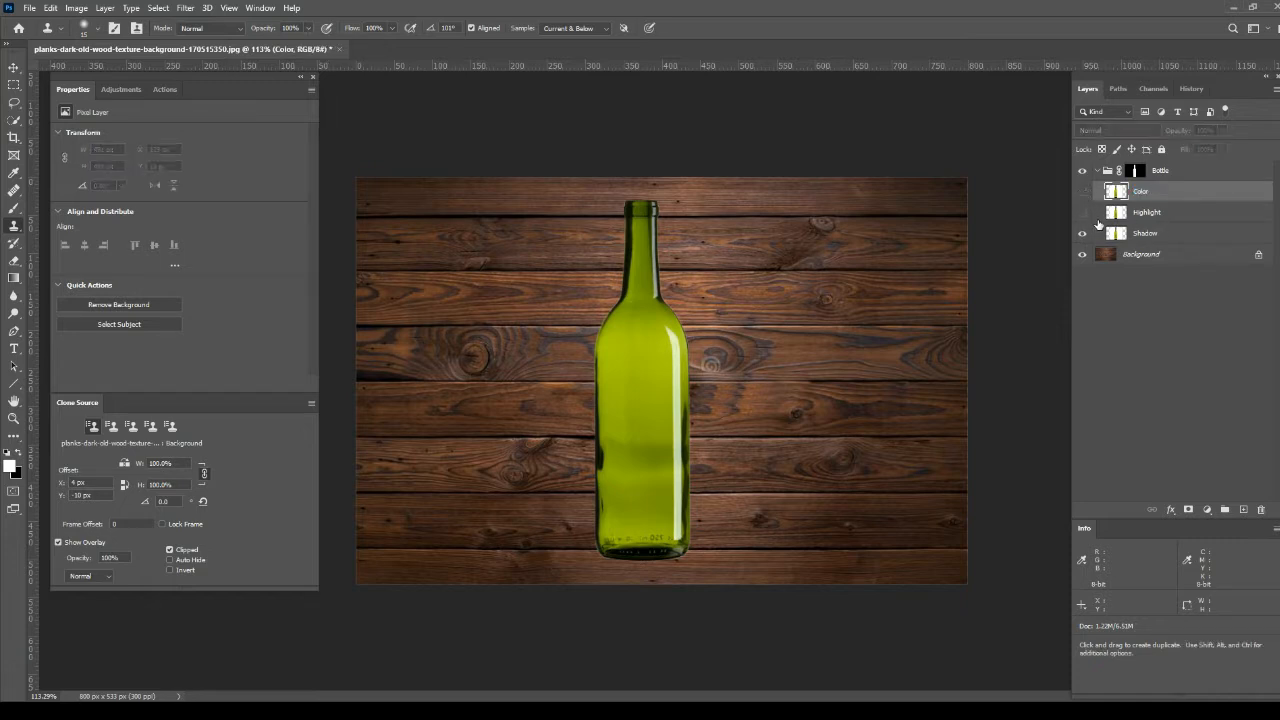
{"action": "left_click", "coordinate": [1160, 232]}
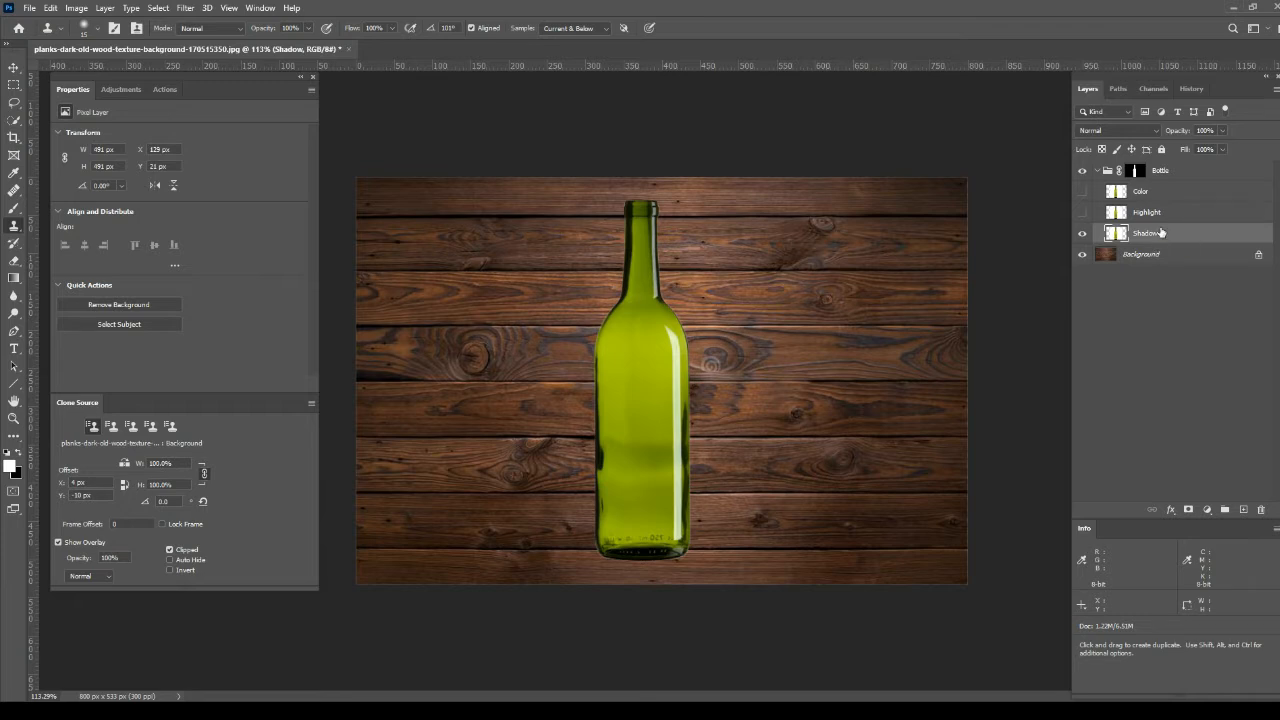
{"action": "left_click", "coordinate": [1207, 509]}
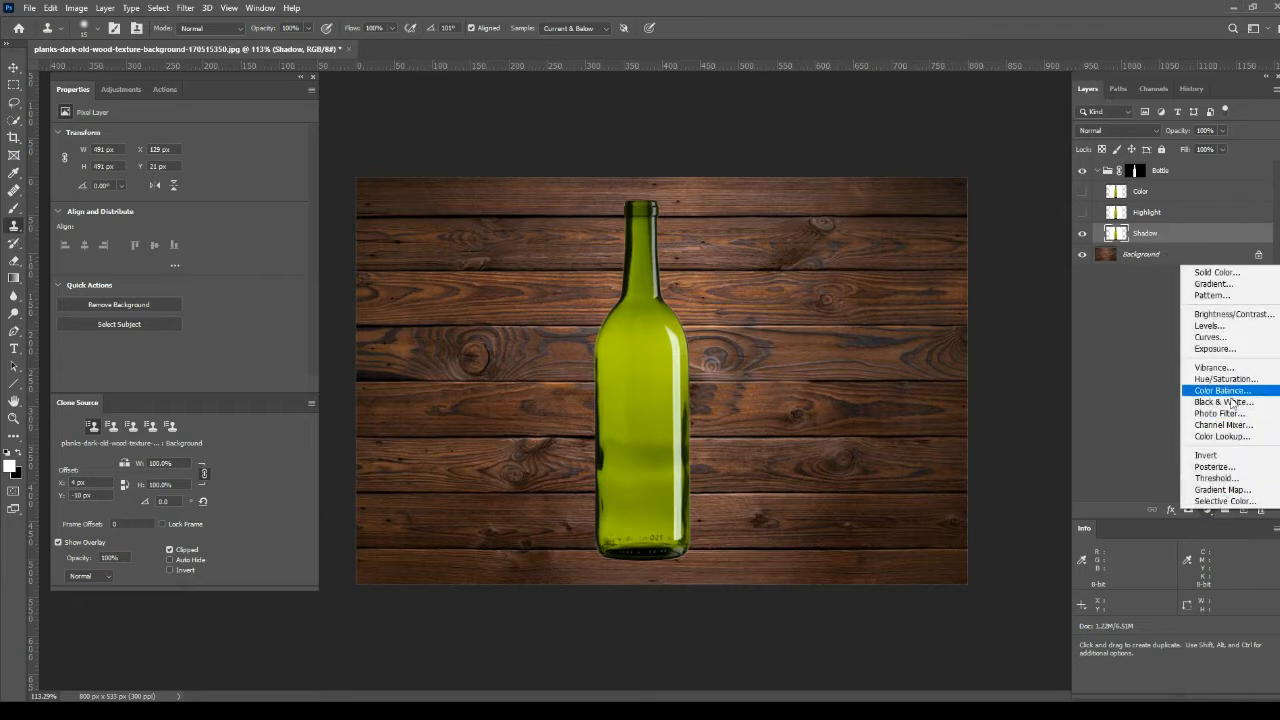
{"action": "left_click", "coordinate": [1225, 379]}
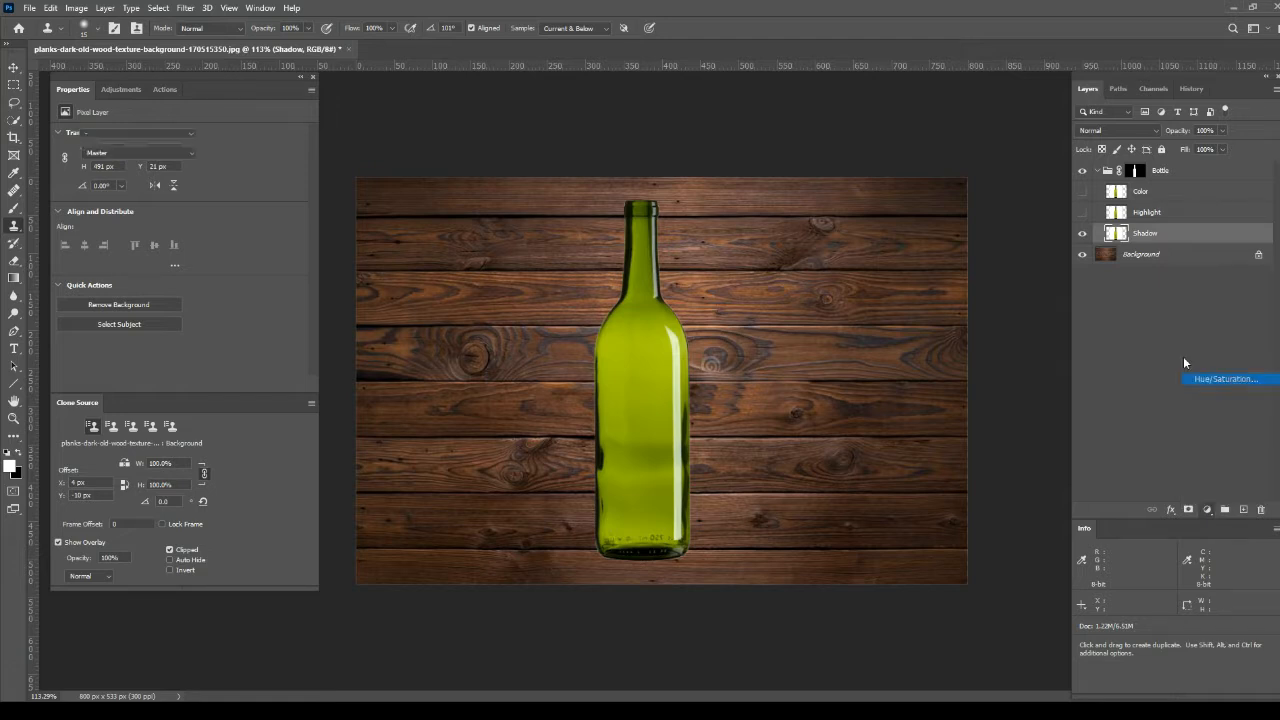
{"action": "left_click_drag", "start_coordinate": [181, 212], "coordinate": [47, 207]}
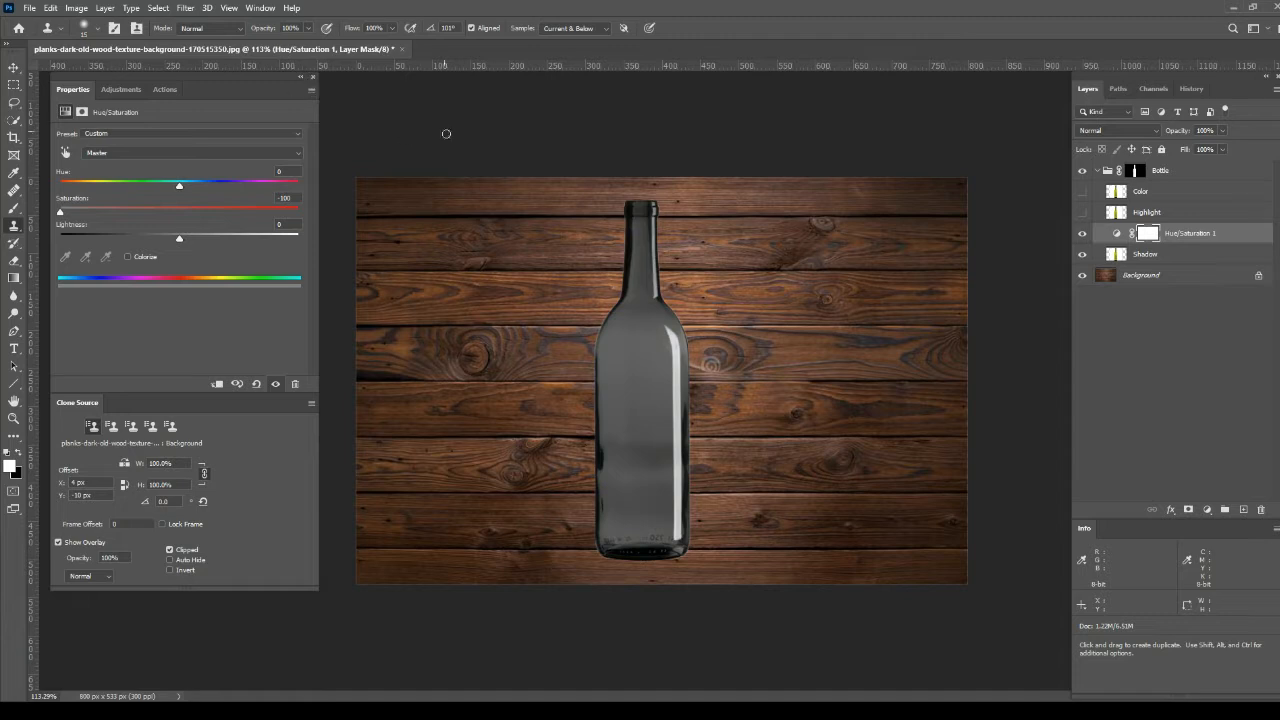
Merge the Hue/Saturation adjustment into the Shadow layer.
{"action": "left_click", "coordinate": [1163, 262]}
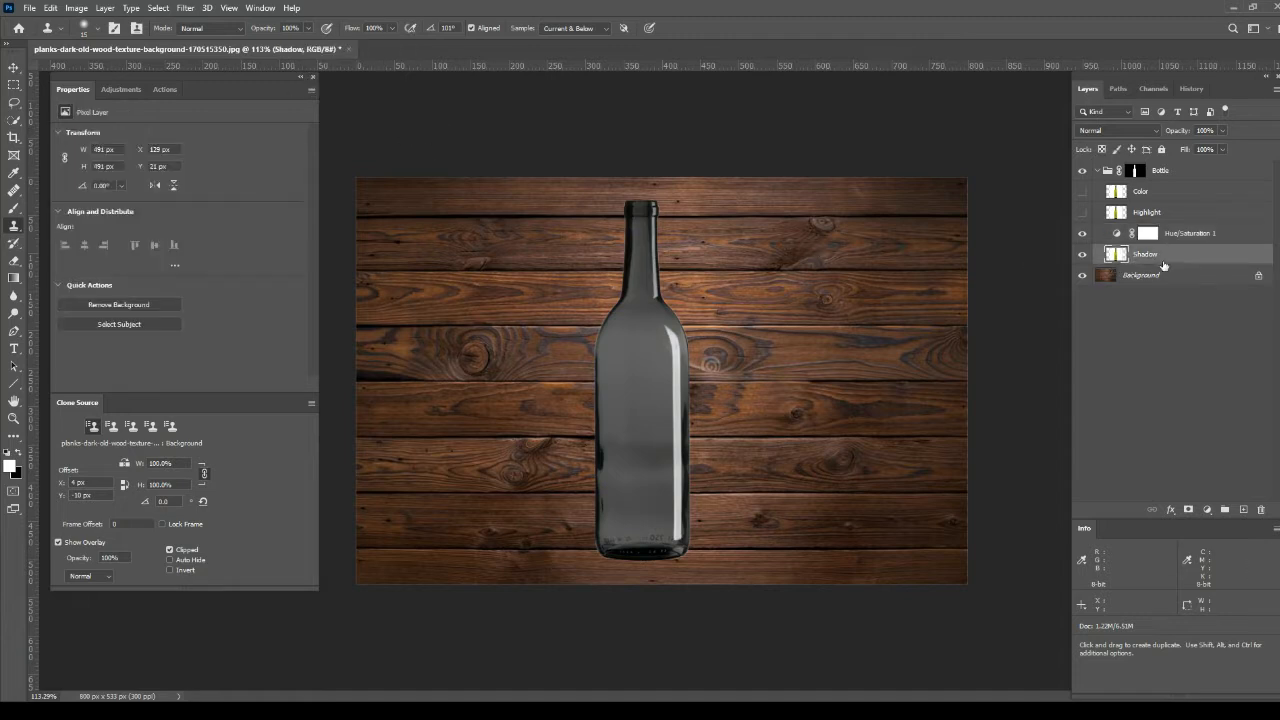
{"action": "left_click", "coordinate": [1162, 241]}
{"action": "key", "text": "Delete"}
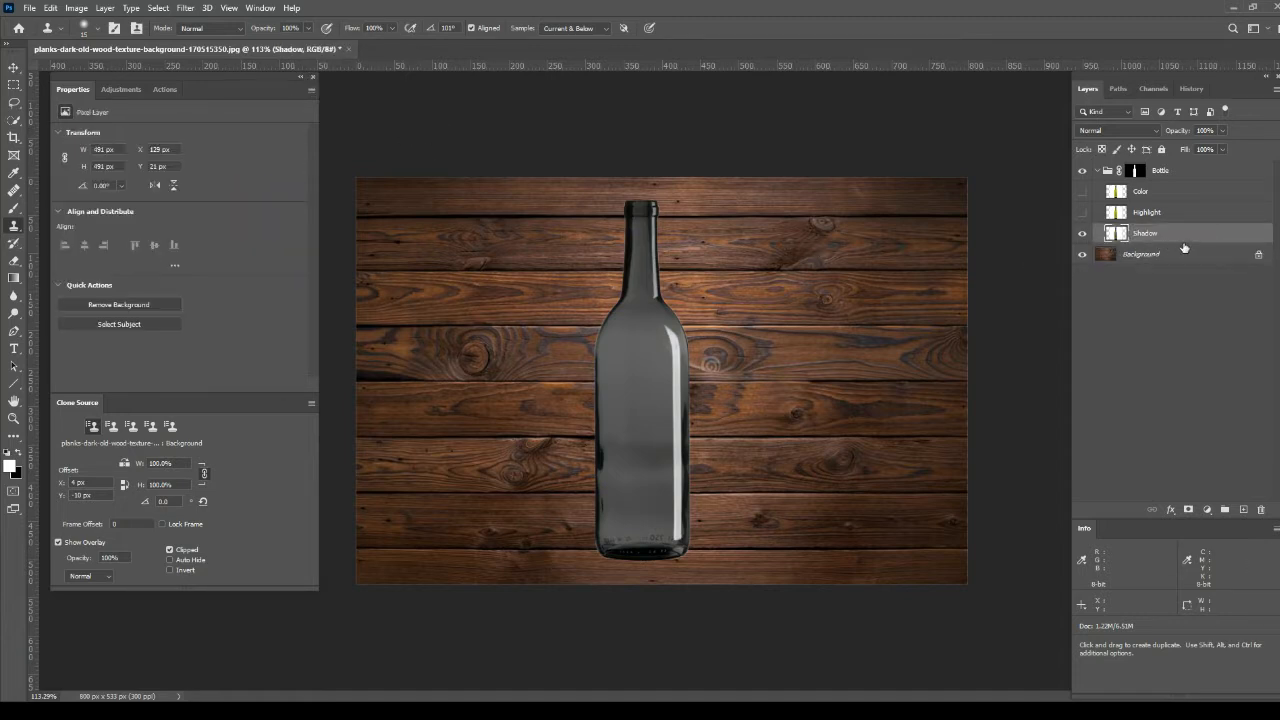
Set the Shadow layer's blend mode to Multiply.
{"action": "left_click", "coordinate": [1157, 214]}
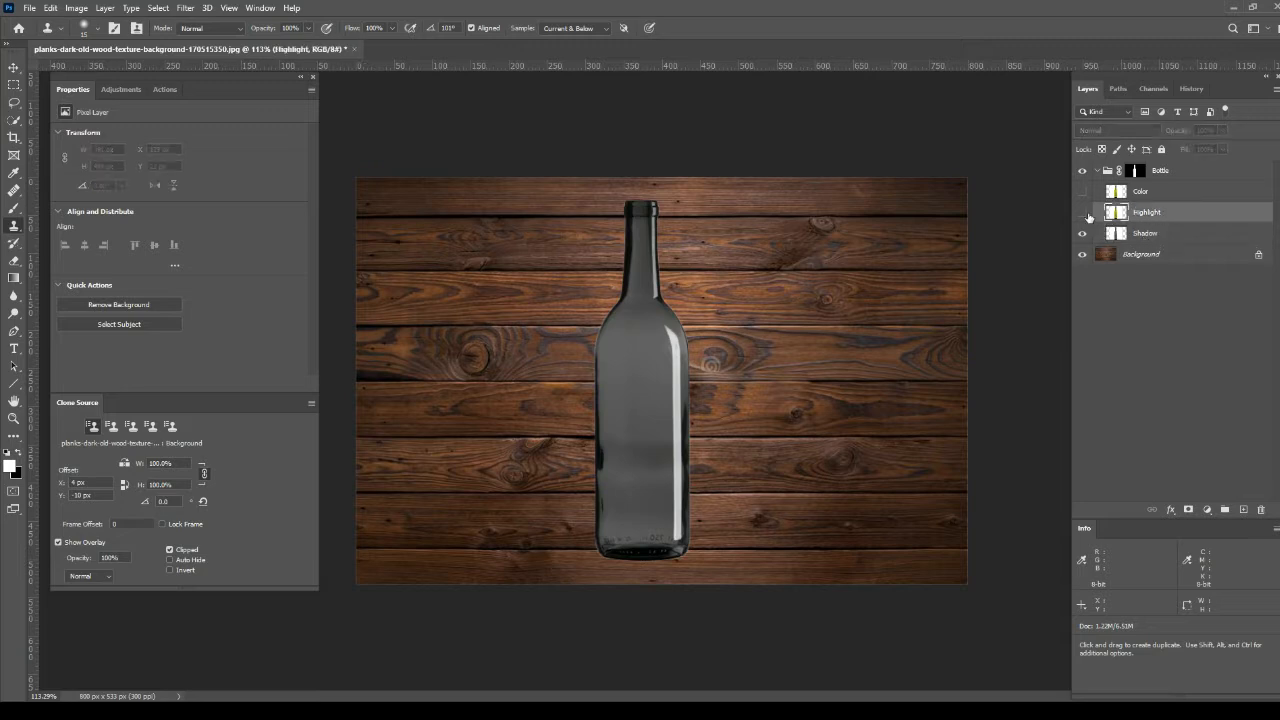
{"action": "left_click", "coordinate": [1128, 233]}
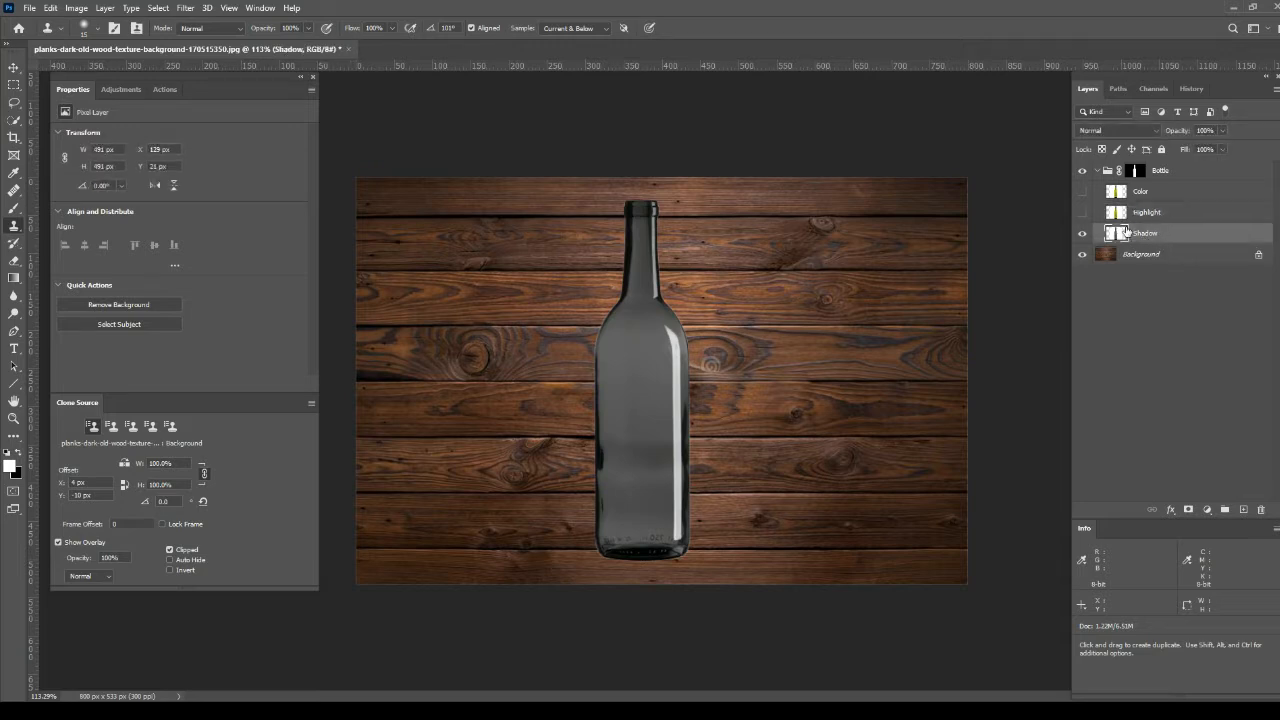
{"action": "left_click", "coordinate": [1111, 130]}
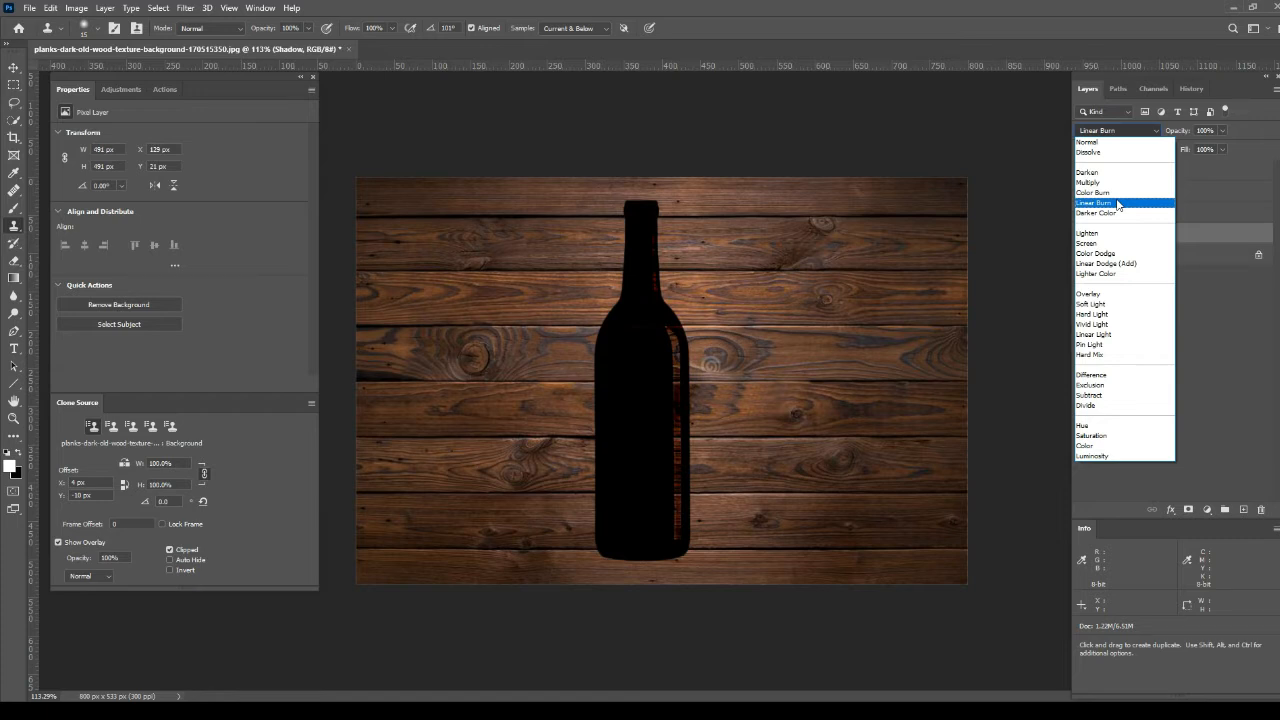
{"action": "left_click", "coordinate": [1110, 184]}
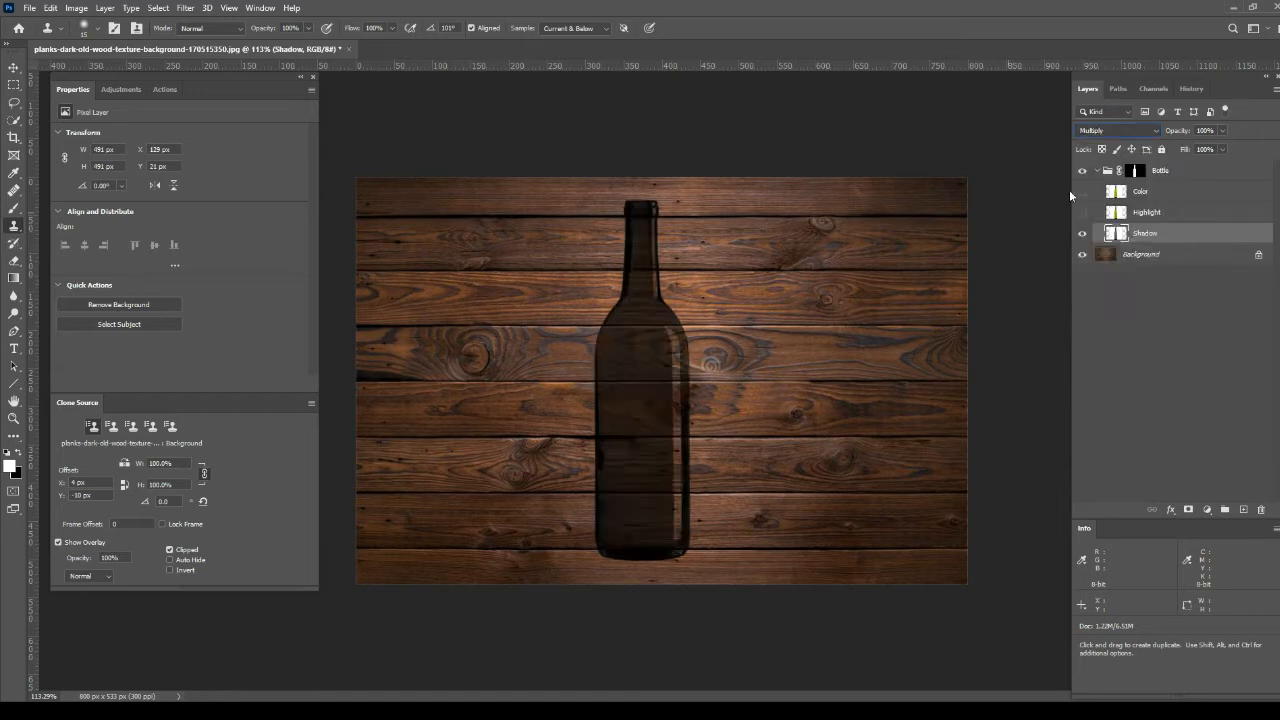
Convert the Highlight layer, made visible again, to black and white with the Default preset and set its blend mode to Screen.
{"action": "left_click", "coordinate": [1082, 212]}
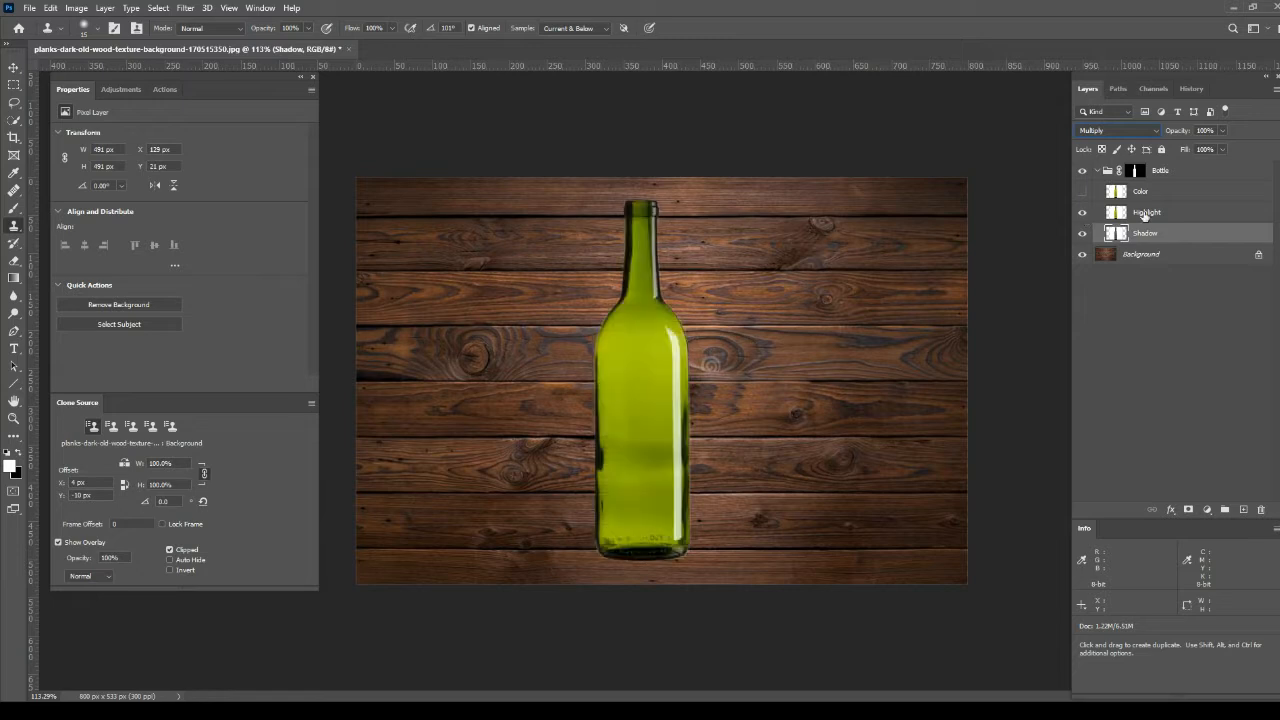
{"action": "left_click", "coordinate": [1178, 212]}
{"action": "key", "text": "ctrl+alt+shift+b"}
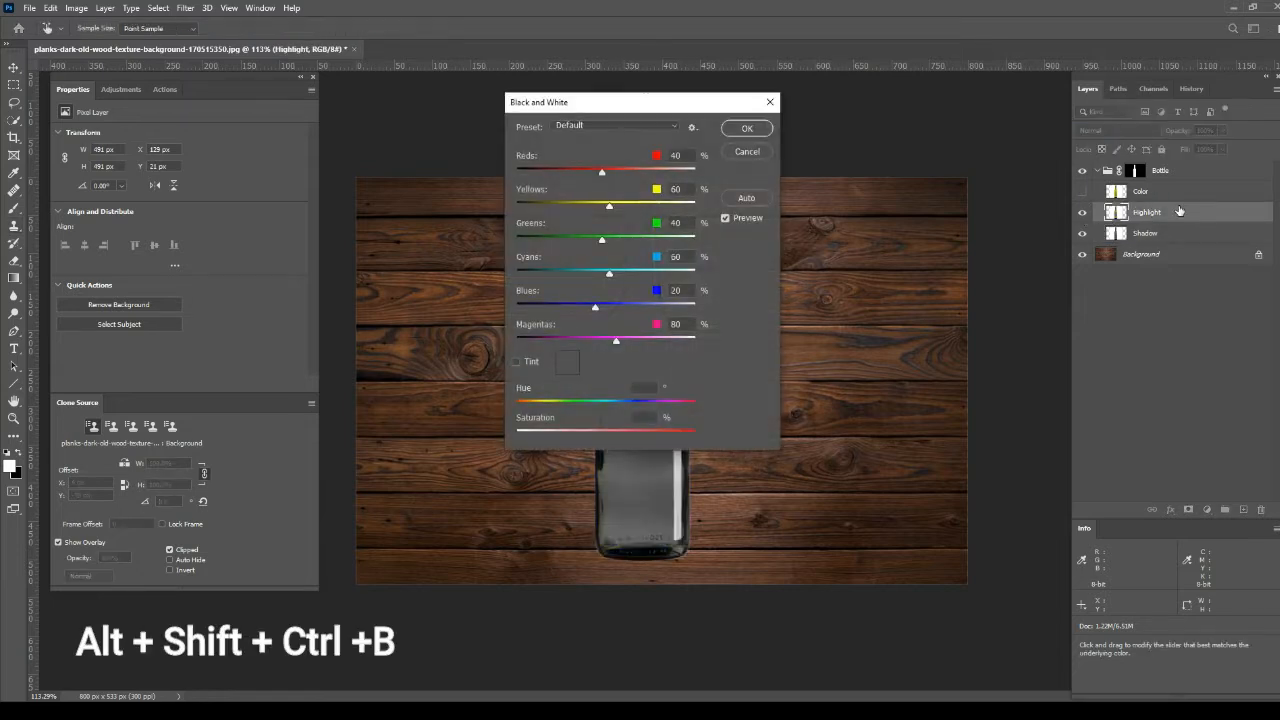
{"action": "left_click", "coordinate": [760, 134]}
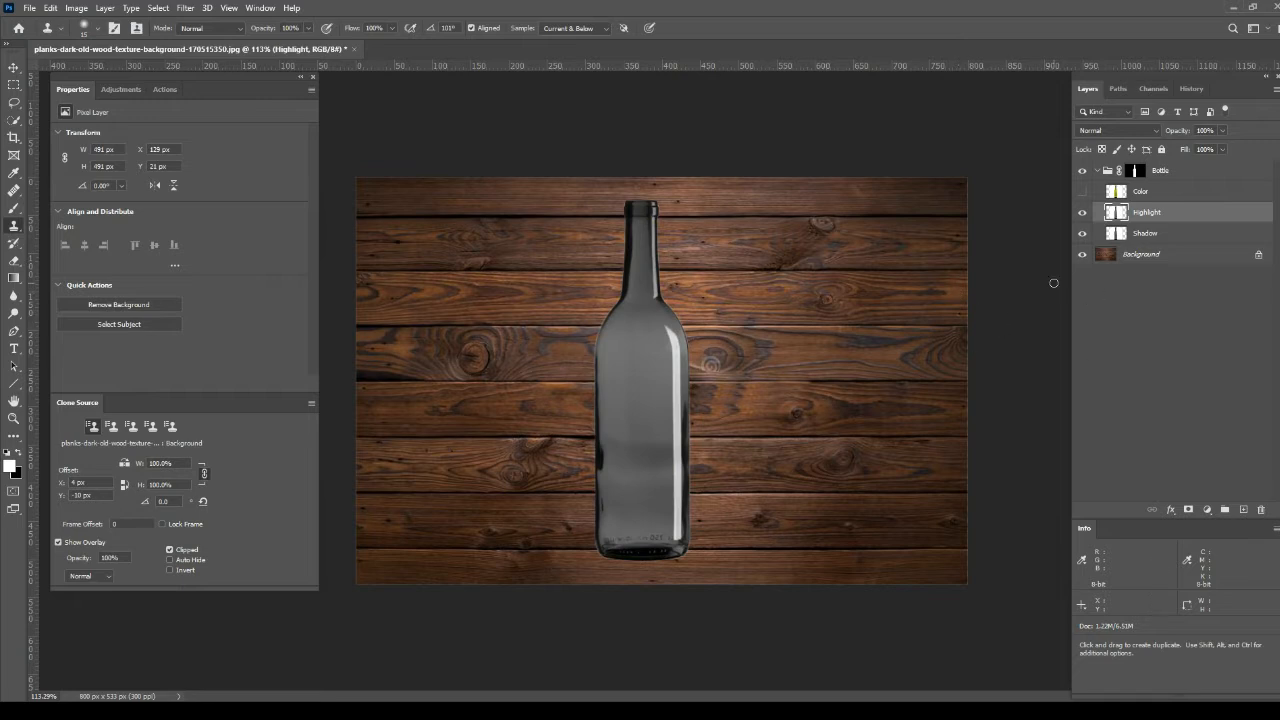
{"action": "left_click", "coordinate": [1102, 131]}
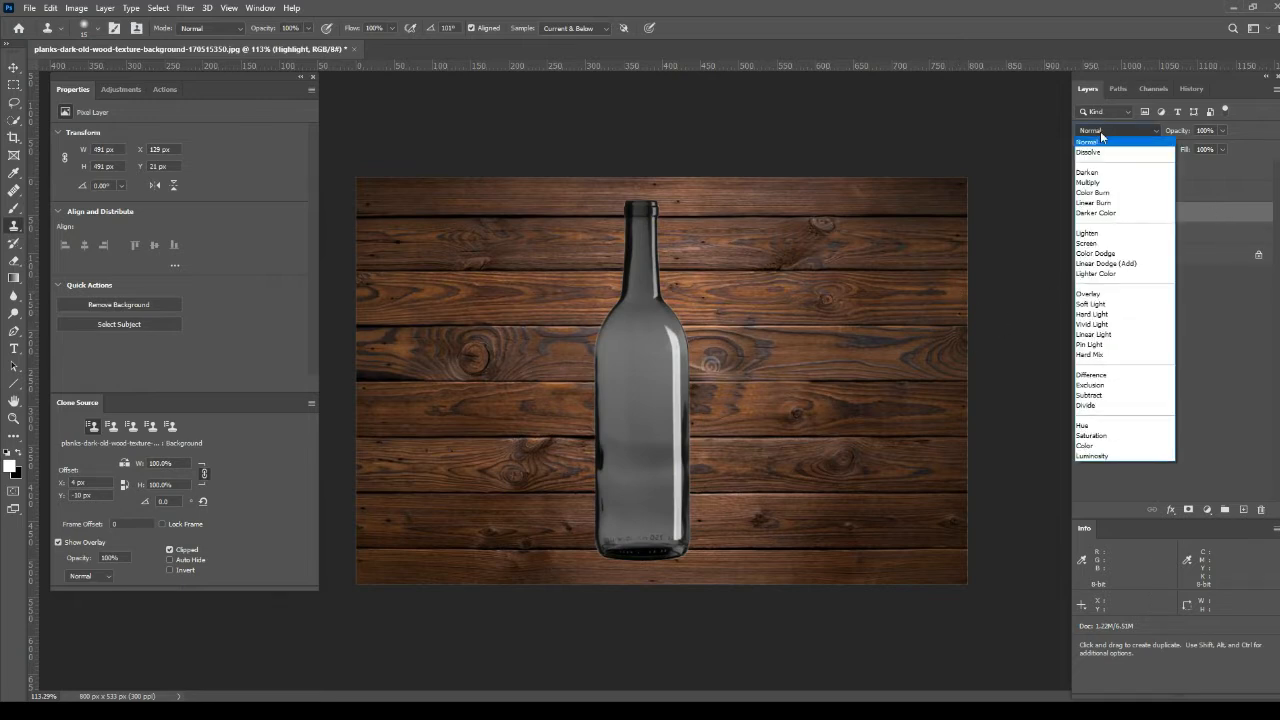
{"action": "left_click", "coordinate": [1100, 246]}
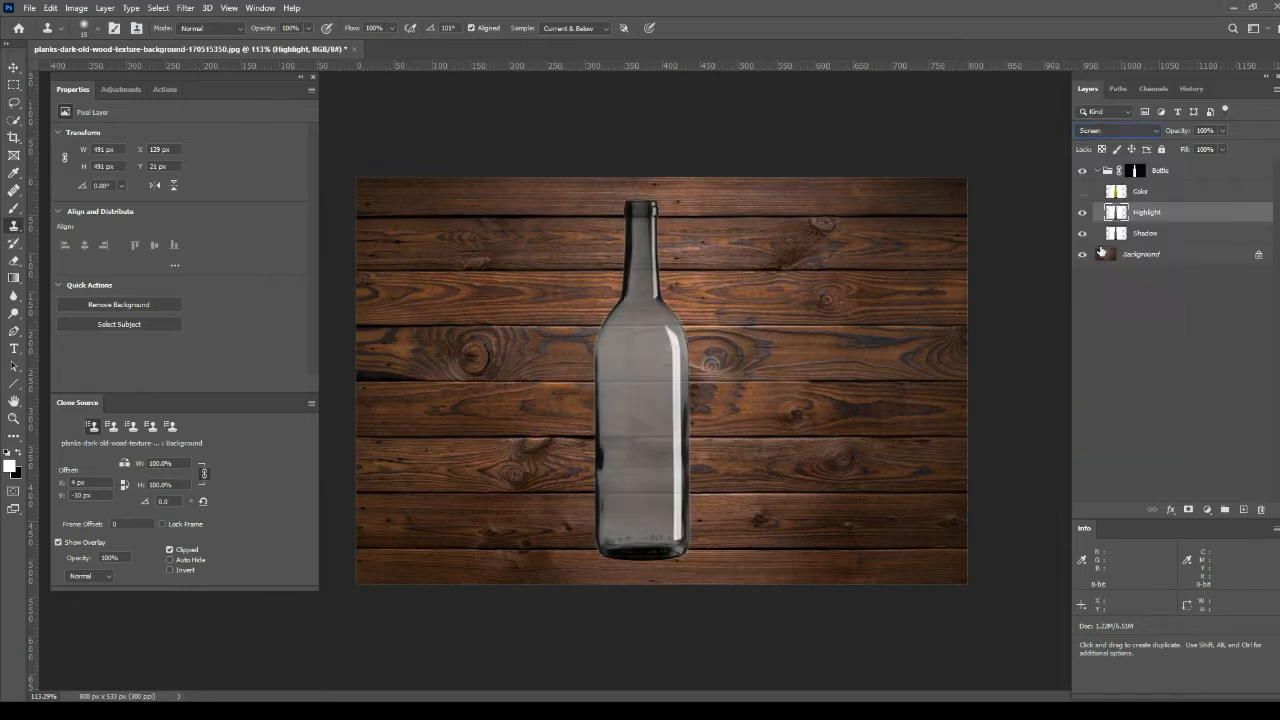
Show the Color layer and set its blend mode to Color.
{"action": "left_click", "coordinate": [1083, 191]}
{"action": "left_click", "coordinate": [1156, 191]}
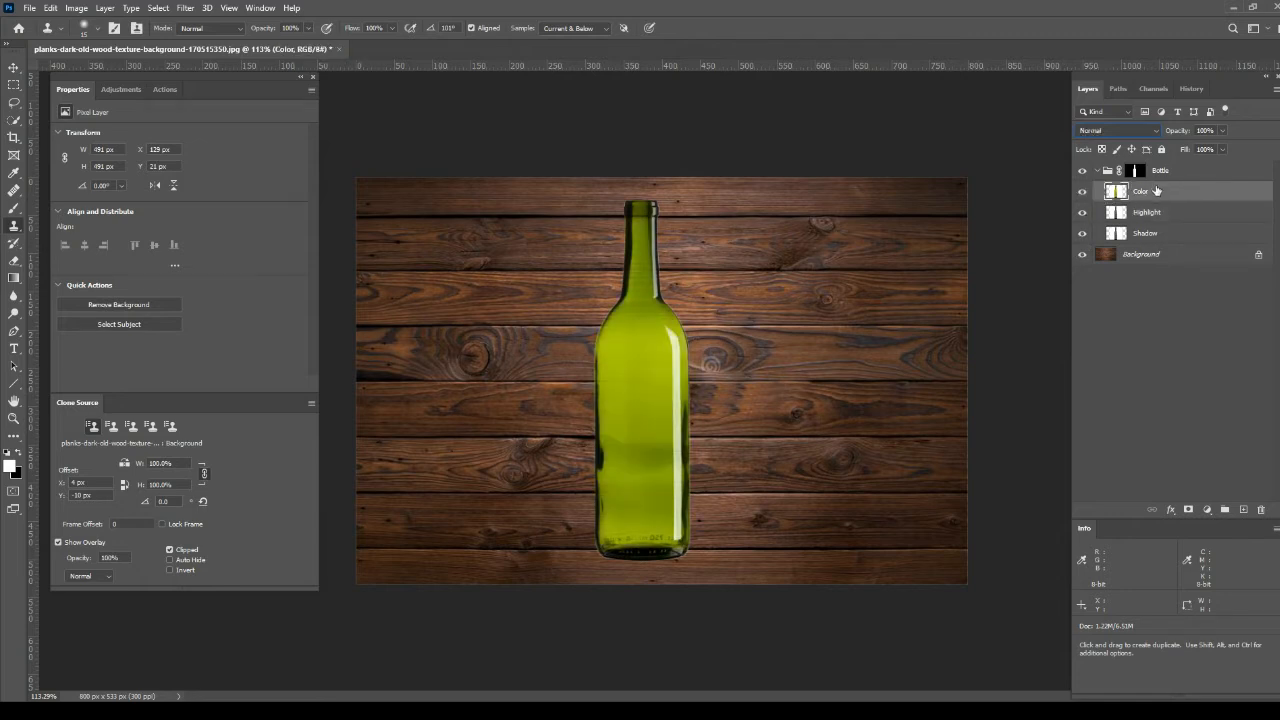
{"action": "left_click", "coordinate": [1109, 129]}
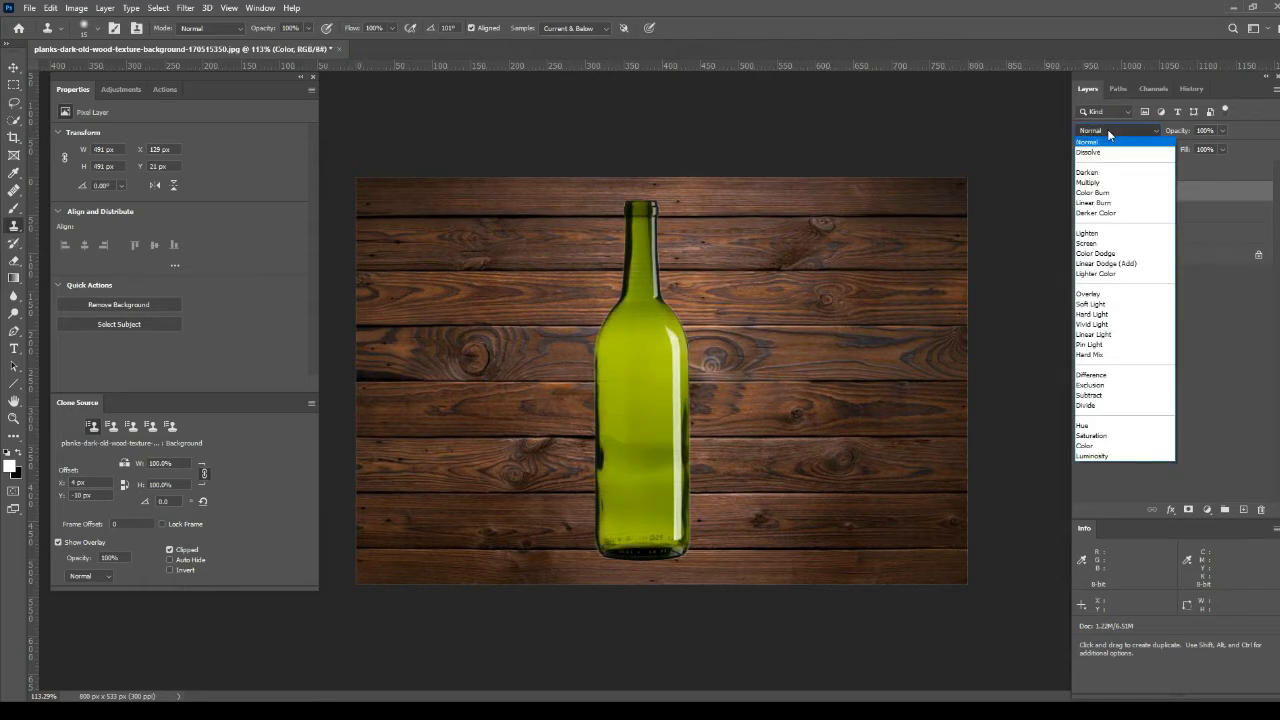
{"action": "left_click", "coordinate": [1089, 447]}
Add a Levels adjustment clipped to the Shadow layer and set its black input level to 51.
{"action": "key", "text": "ctrl+space"}
{"action": "left_click_drag", "start_coordinate": [633, 416], "coordinate": [676, 452]}
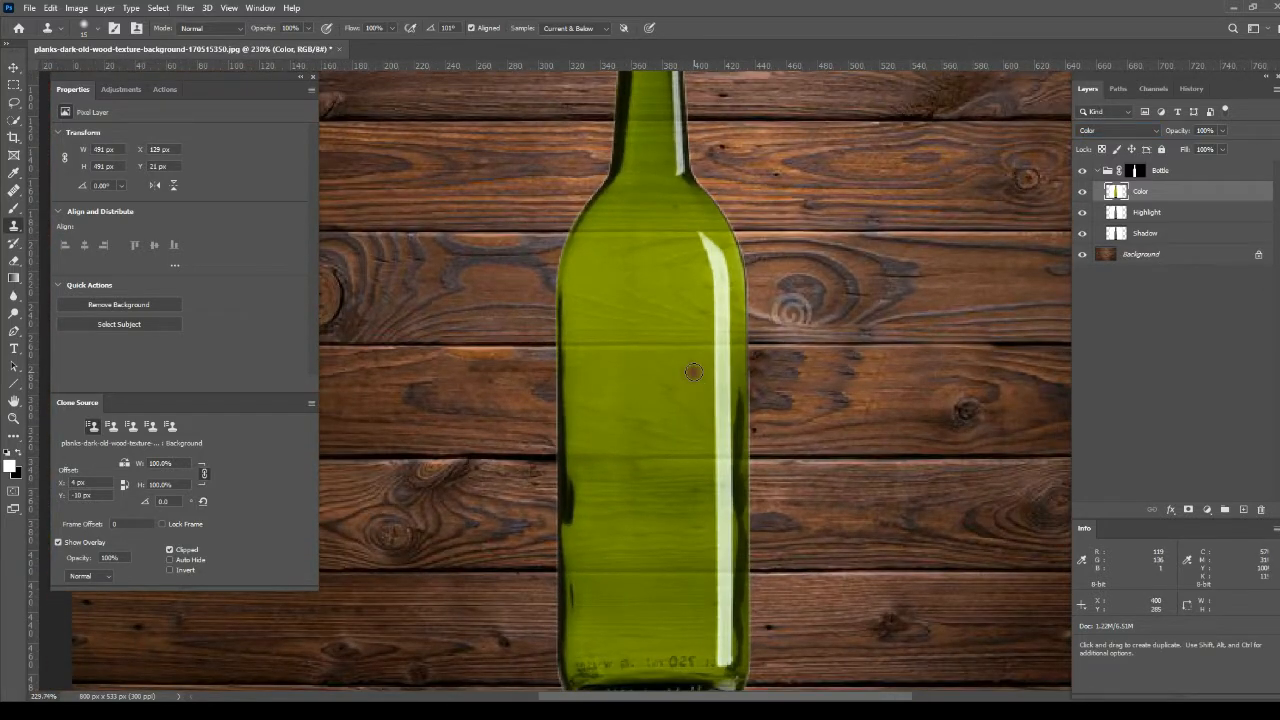
{"action": "key", "text": "ctrl+space"}
{"action": "left_click_drag", "start_coordinate": [813, 366], "coordinate": [780, 370]}
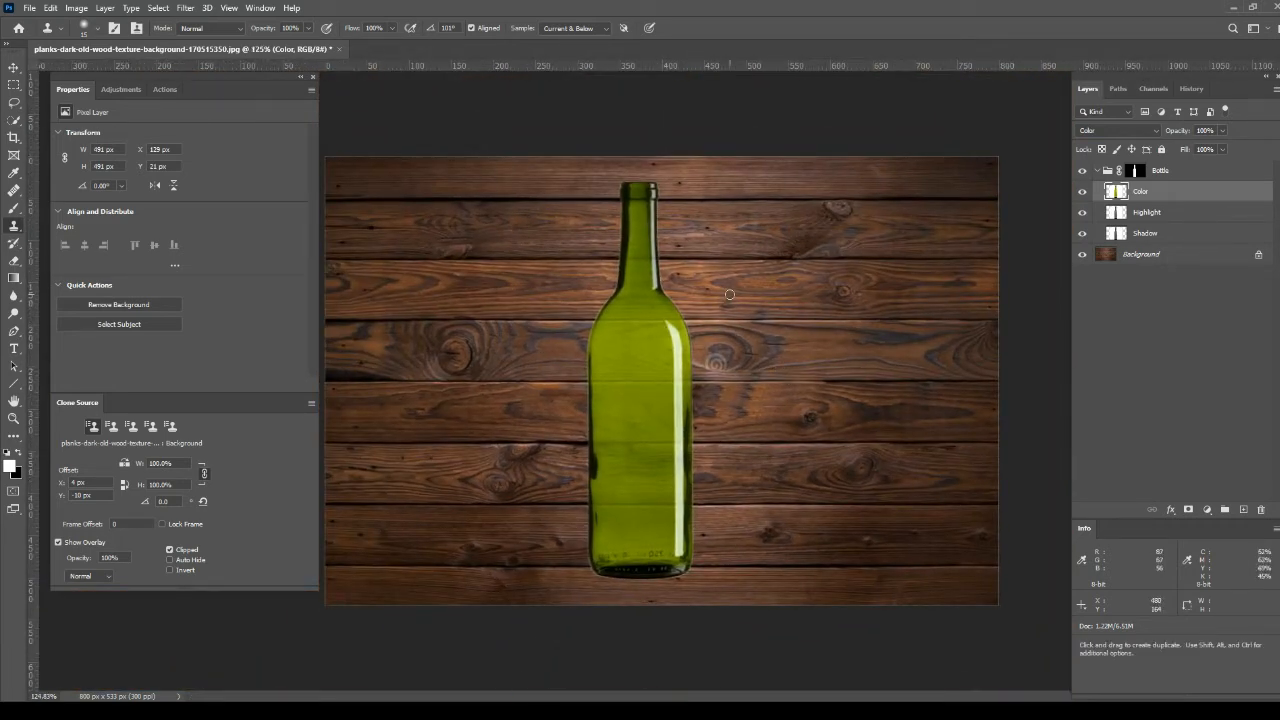
{"action": "key", "text": "ctrl+space"}
{"action": "left_click_drag", "start_coordinate": [711, 319], "coordinate": [725, 318]}
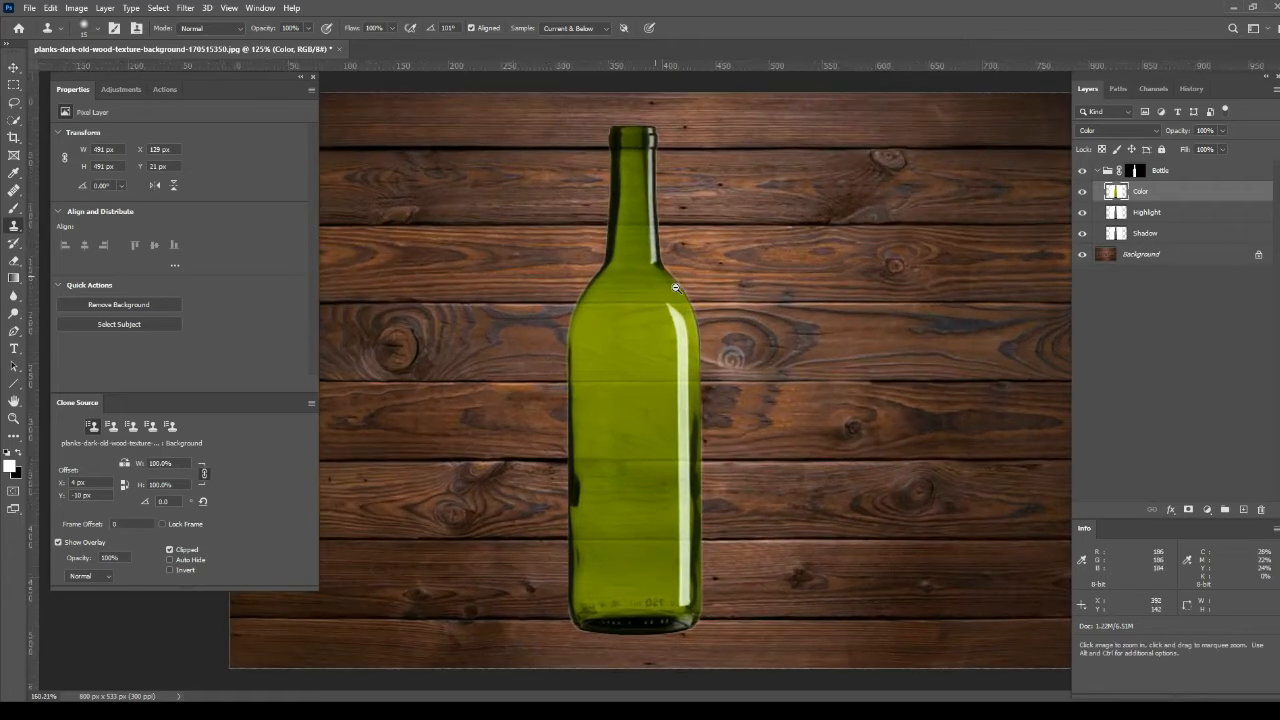
{"action": "left_click", "coordinate": [1170, 240]}
{"action": "left_click", "coordinate": [1207, 511]}
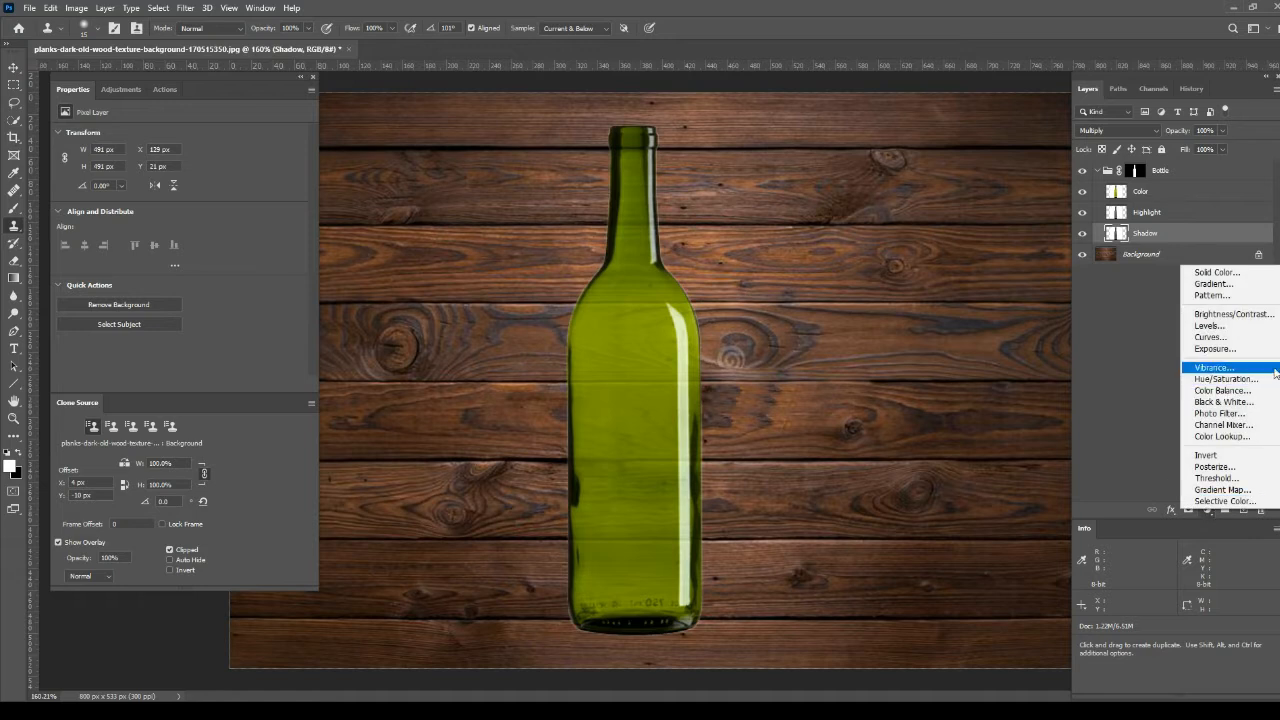
{"action": "left_click", "coordinate": [1210, 326]}
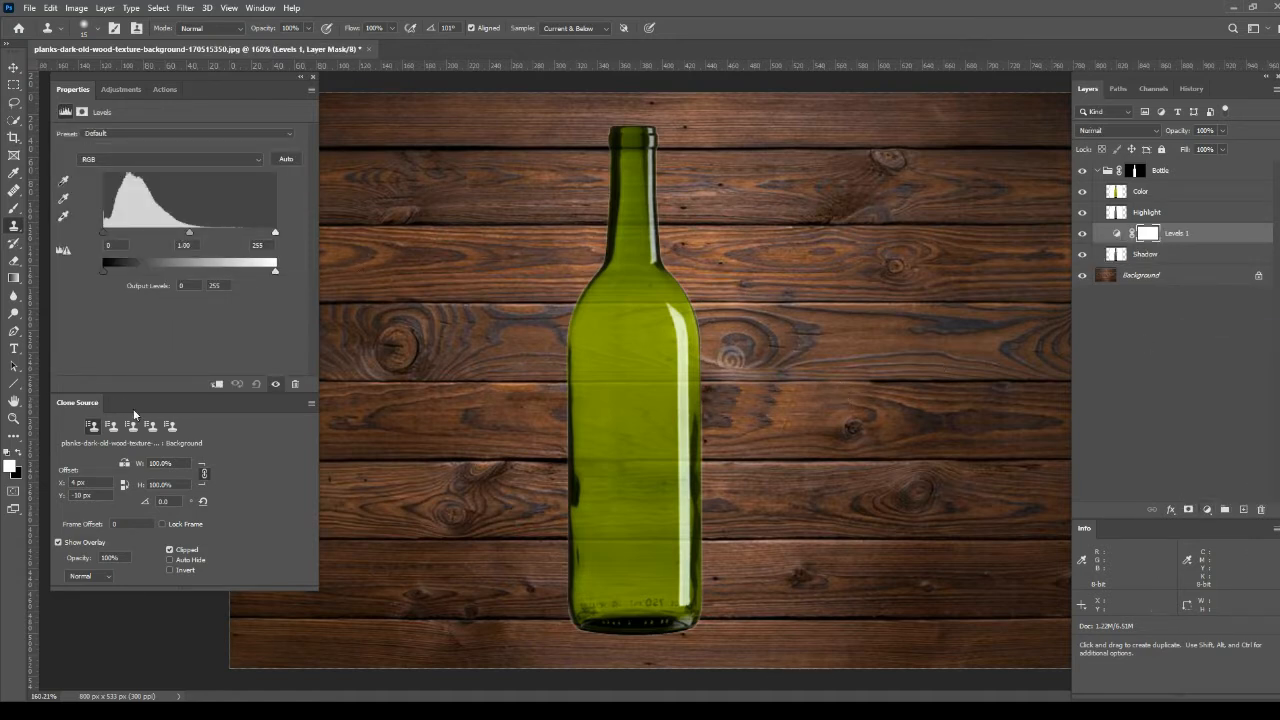
{"action": "left_click", "coordinate": [216, 385]}
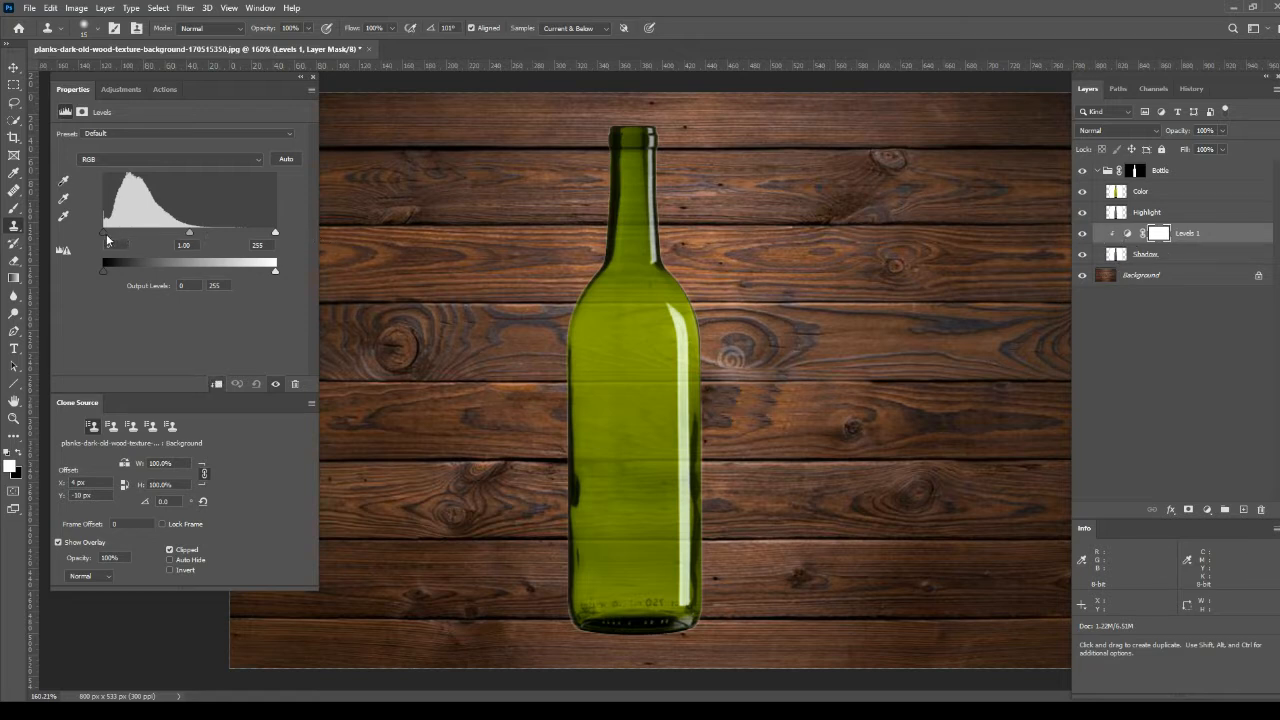
{"action": "left_click_drag", "start_coordinate": [104, 233], "coordinate": [135, 234]}
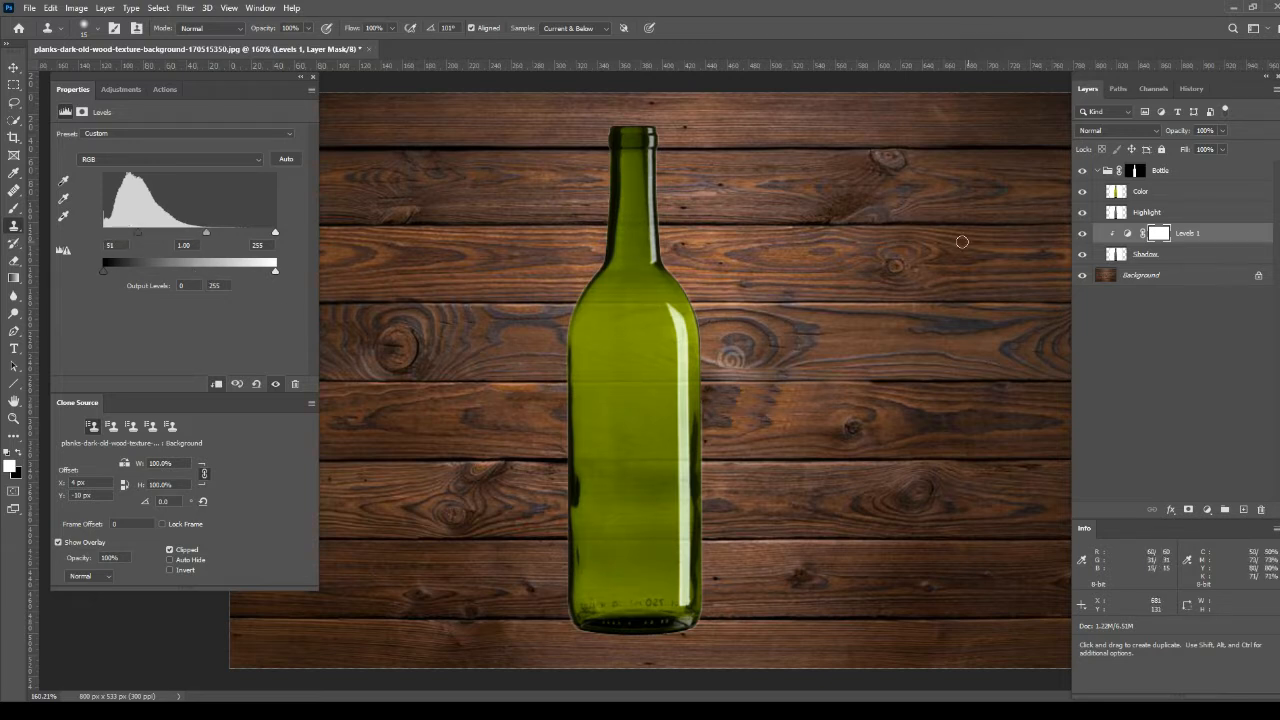
Add a Levels adjustment above the Highlight layer and clip it to that layer.
{"action": "left_click", "coordinate": [1124, 214]}
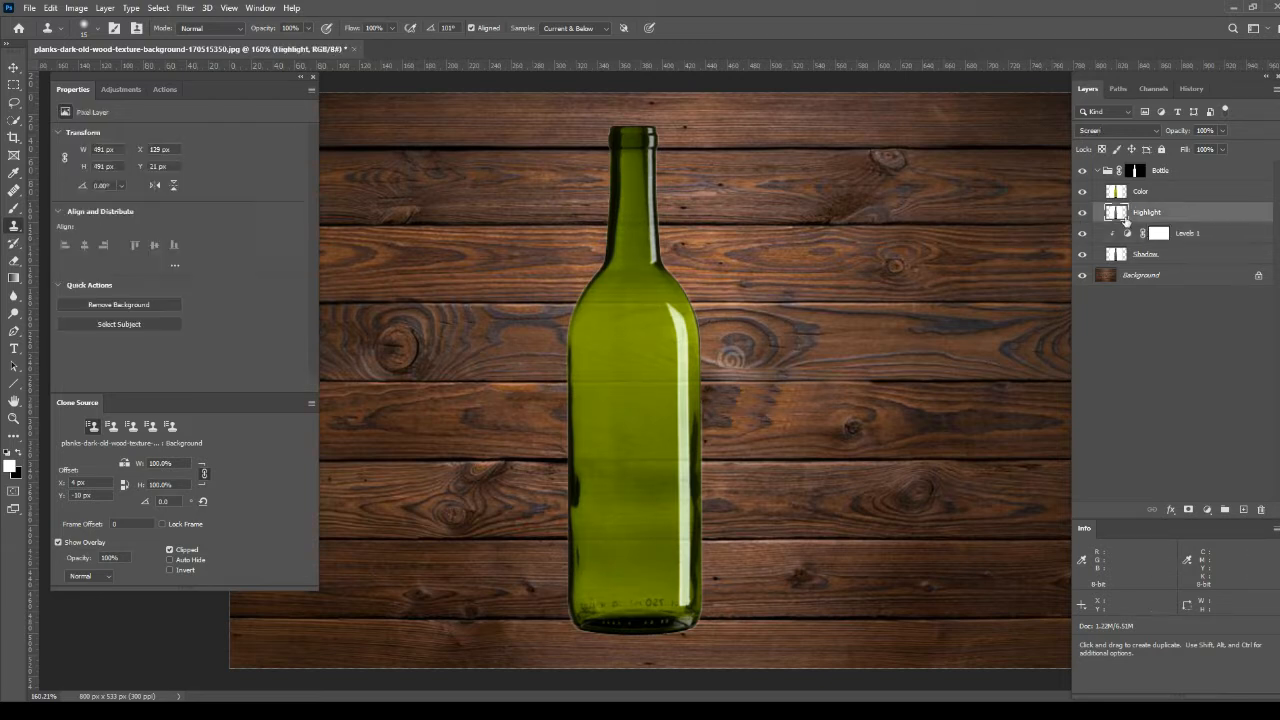
{"action": "left_click", "coordinate": [1207, 509]}
{"action": "left_click", "coordinate": [1205, 331]}
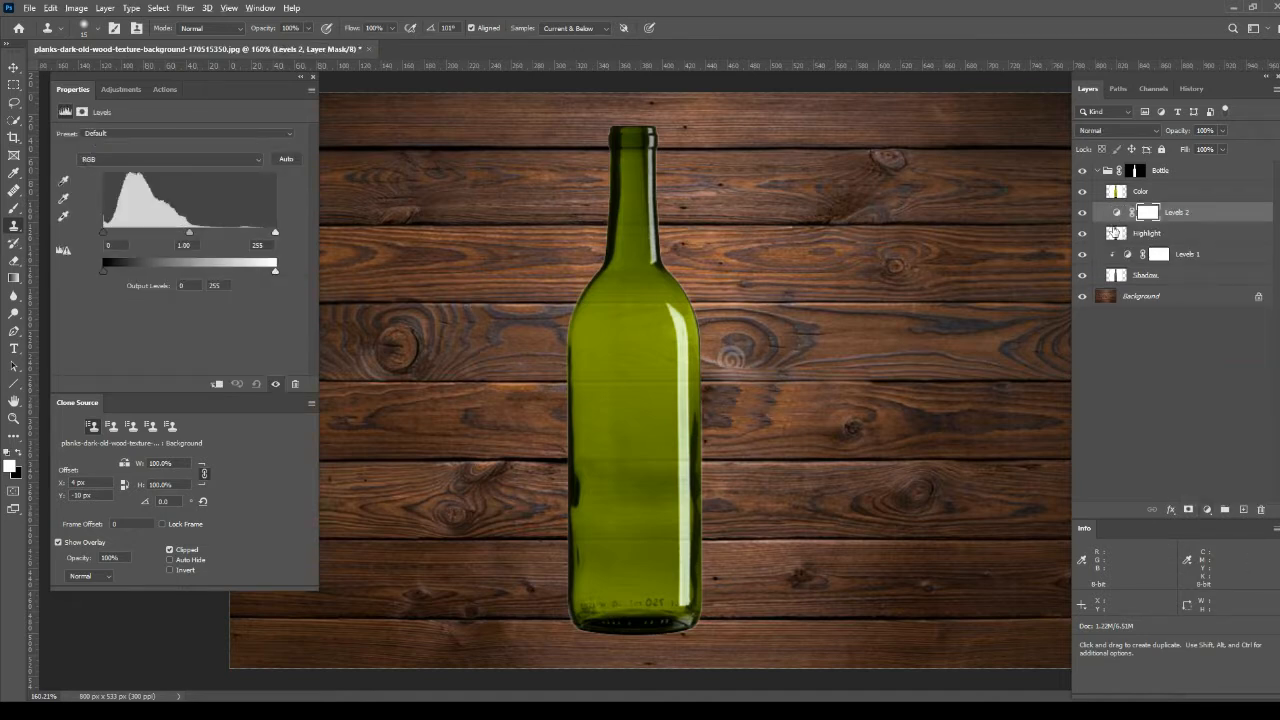
{"action": "left_click", "coordinate": [1114, 220], "text": "alt"}
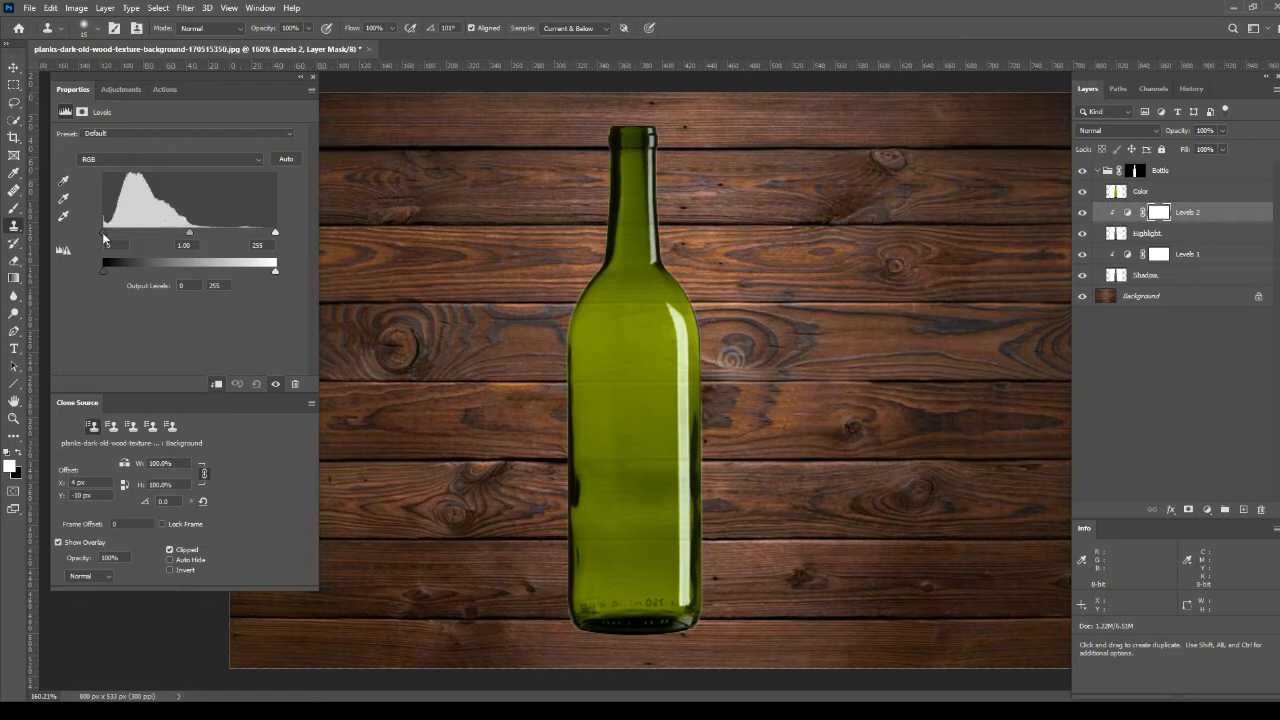
Set the Highlight layer's Levels adjustment to black input 15 and white input 219.
{"action": "left_click_drag", "start_coordinate": [102, 232], "coordinate": [111, 236]}
{"action": "left_click_drag", "start_coordinate": [190, 232], "coordinate": [190, 232]}
{"action": "left_click_drag", "start_coordinate": [106, 235], "coordinate": [114, 233]}
{"action": "left_click_drag", "start_coordinate": [276, 233], "coordinate": [258, 235]}
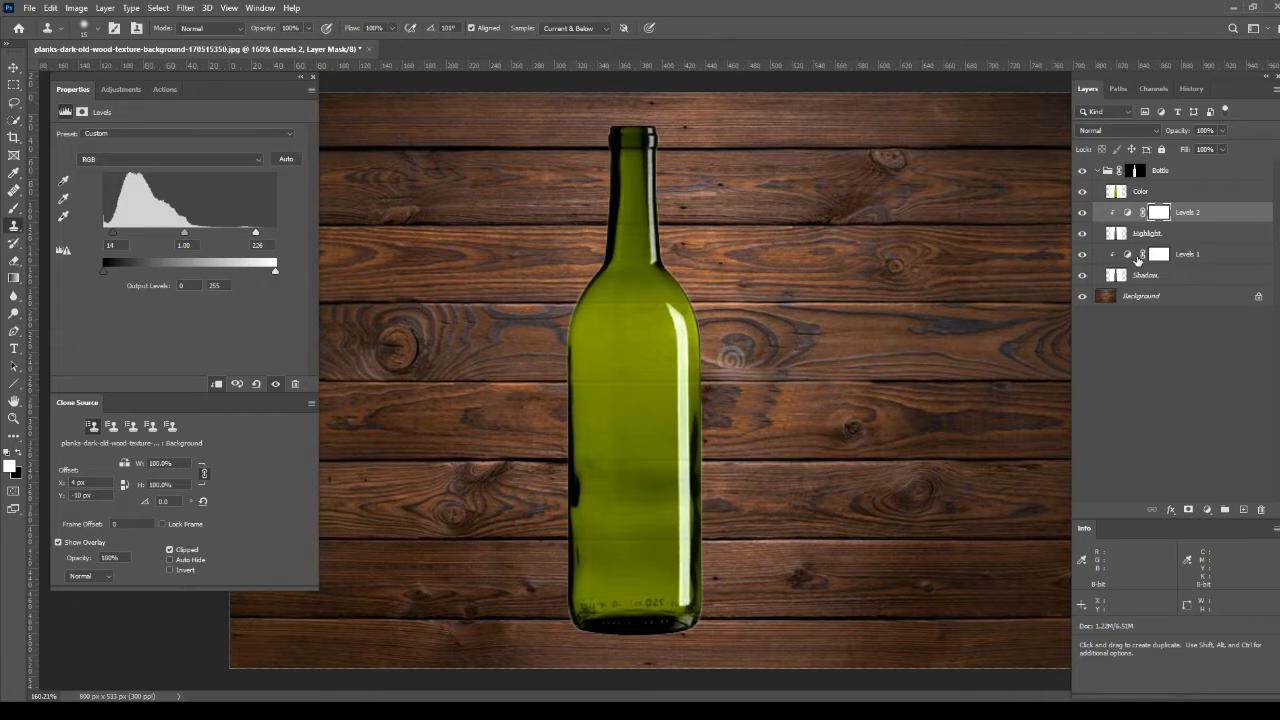
{"action": "mouse_move", "coordinate": [112, 234]}
{"action": "left_mouse_down"}
{"action": "mouse_move", "coordinate": [99, 234]}
{"action": "mouse_move", "coordinate": [113, 234]}
{"action": "left_mouse_up"}
{"action": "left_click_drag", "start_coordinate": [256, 234], "coordinate": [249, 234]}
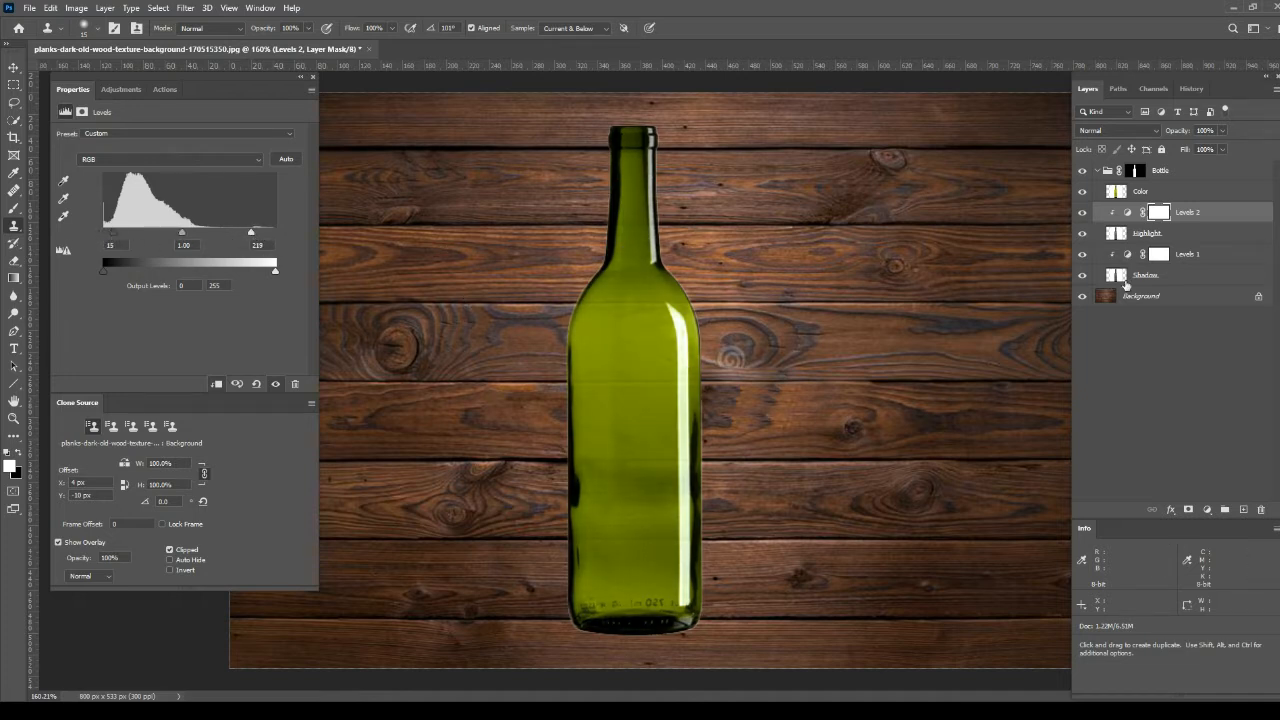
Collapse the Bottle group and examine the bottle's body, edges and base close up against the wood.
{"action": "left_click", "coordinate": [1172, 195]}
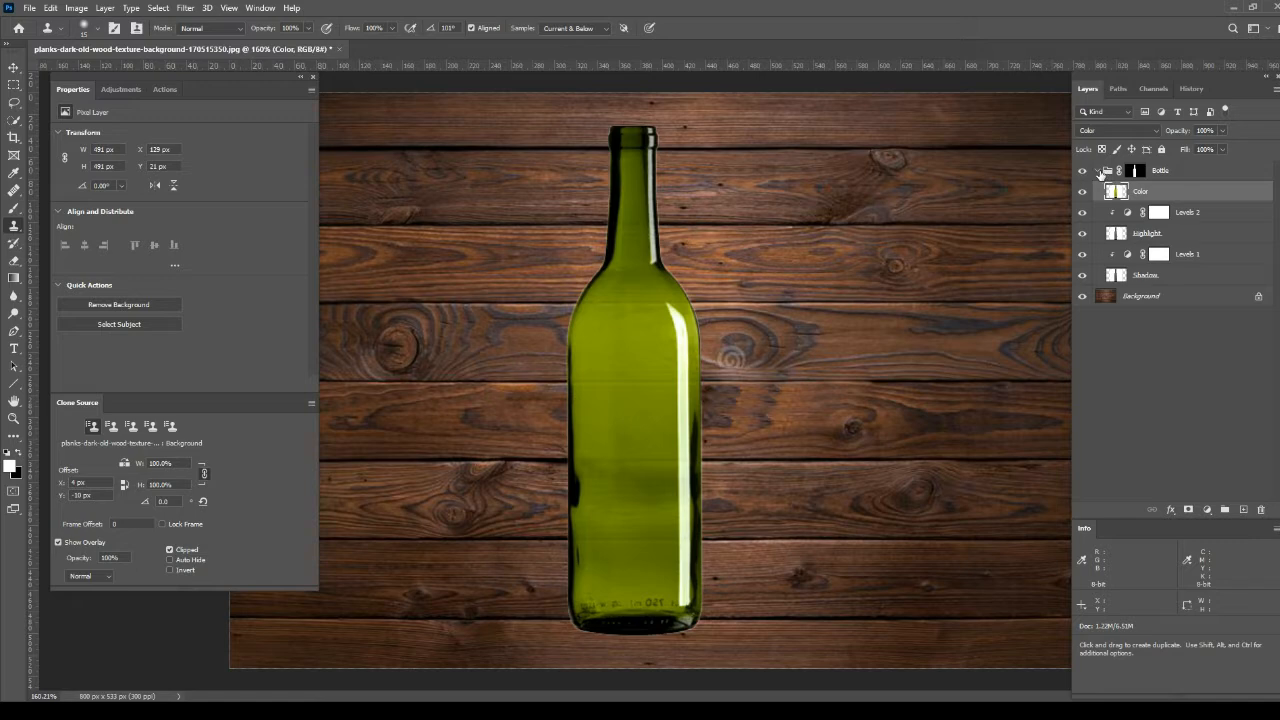
{"action": "left_click", "coordinate": [1098, 171]}
{"action": "left_click_drag", "start_coordinate": [637, 138], "coordinate": [640, 207]}
{"action": "left_click_drag", "start_coordinate": [652, 466], "coordinate": [686, 494]}
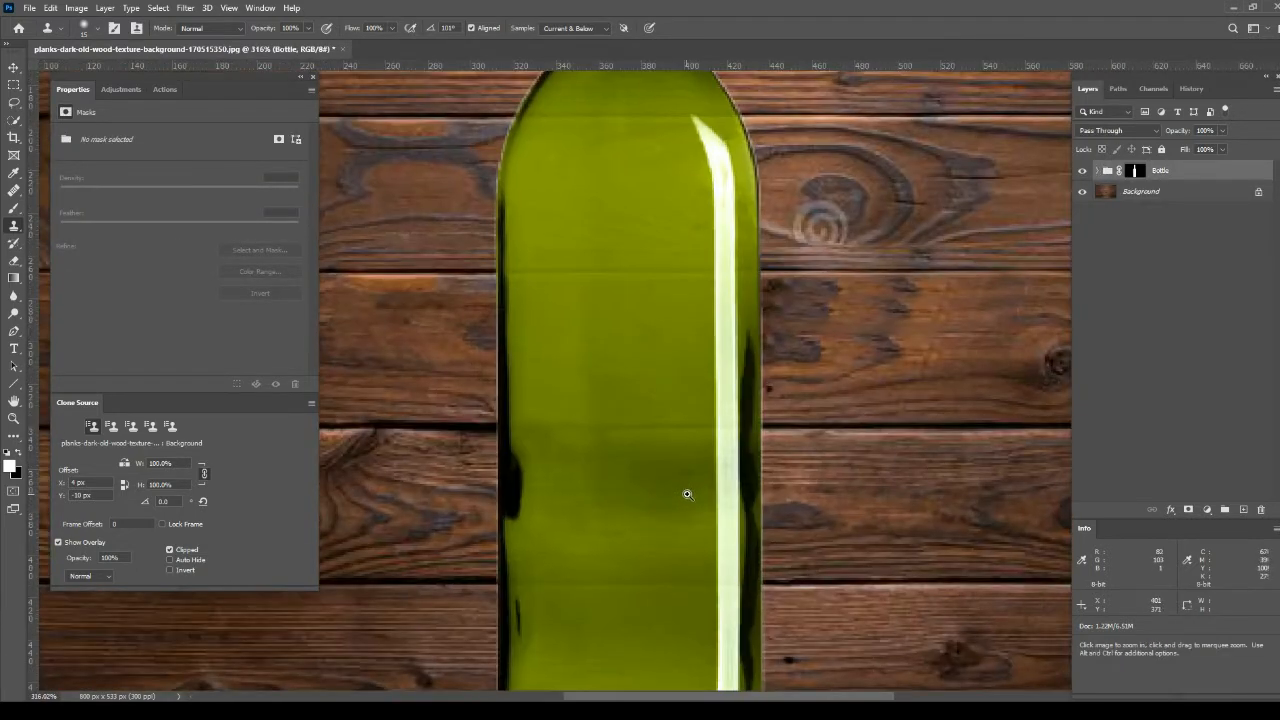
{"action": "left_click_drag", "start_coordinate": [692, 588], "coordinate": [694, 446]}
{"action": "left_click", "coordinate": [645, 525]}
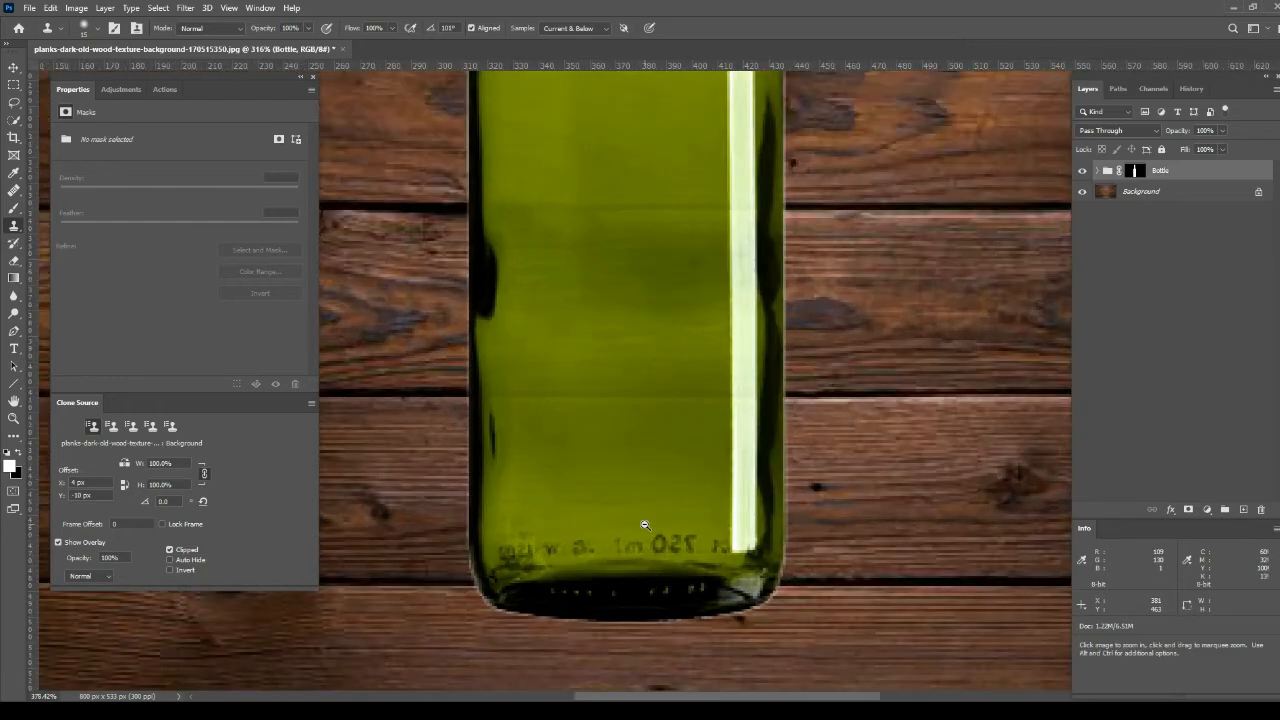
{"action": "left_click", "coordinate": [645, 525], "text": "alt"}
{"action": "left_click", "coordinate": [619, 516], "text": "alt"}
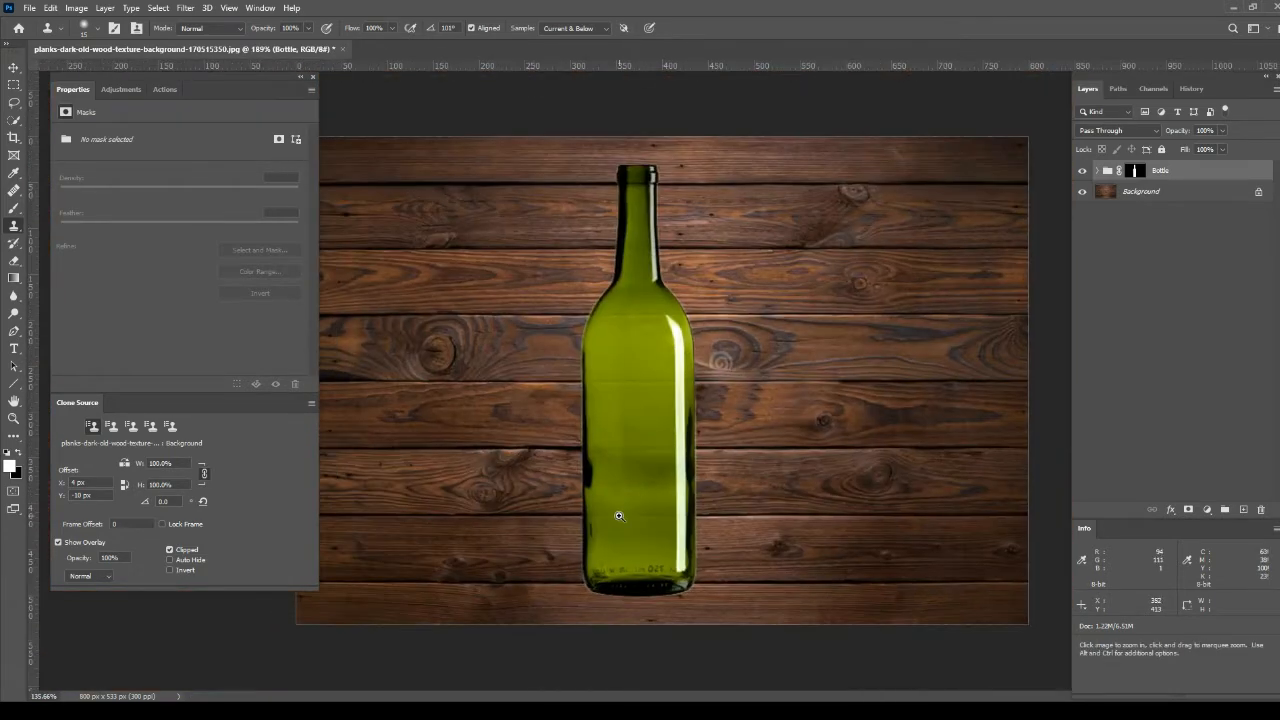
{"action": "left_click", "coordinate": [1140, 196]}
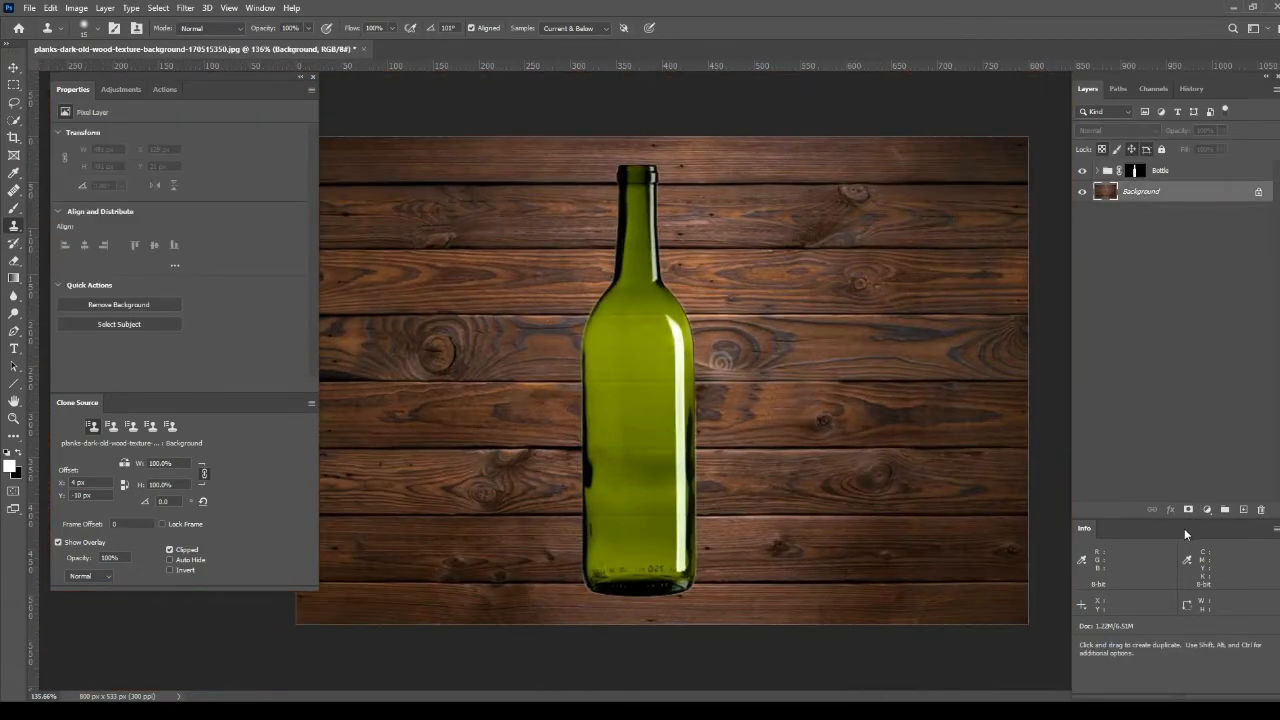
{"action": "left_click", "coordinate": [1207, 510]}
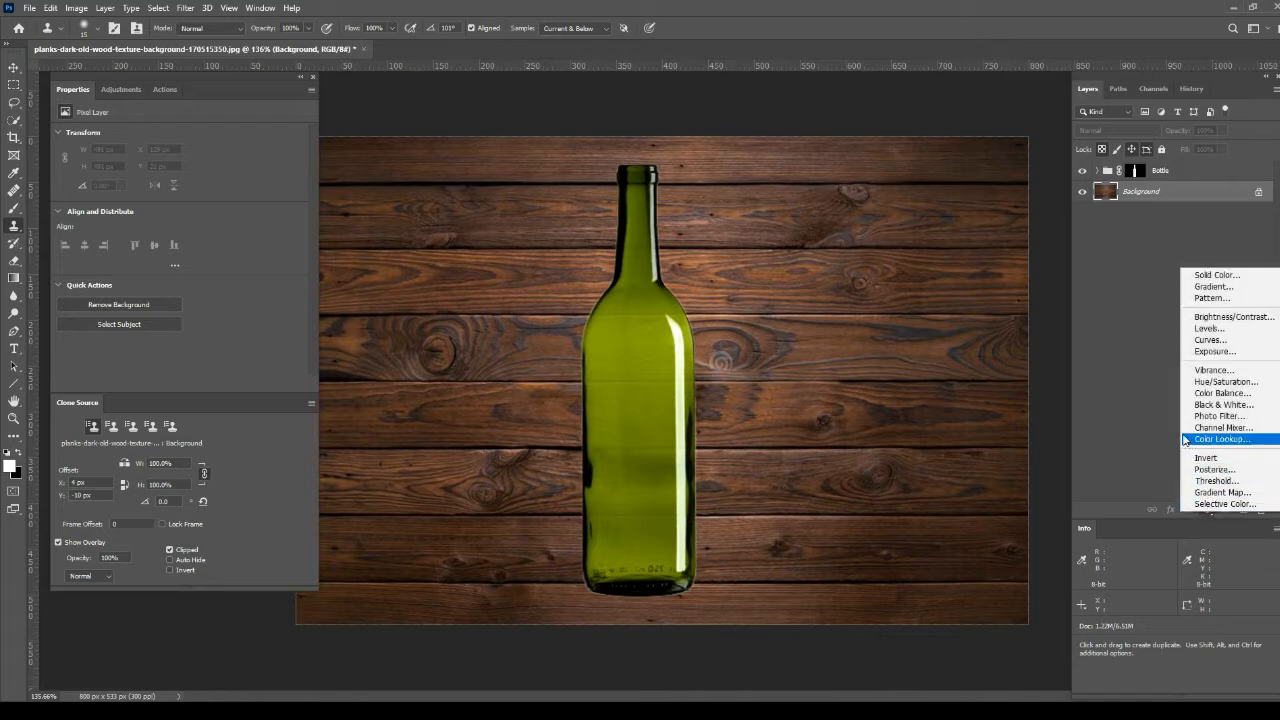
{"action": "left_click", "coordinate": [1103, 172]}
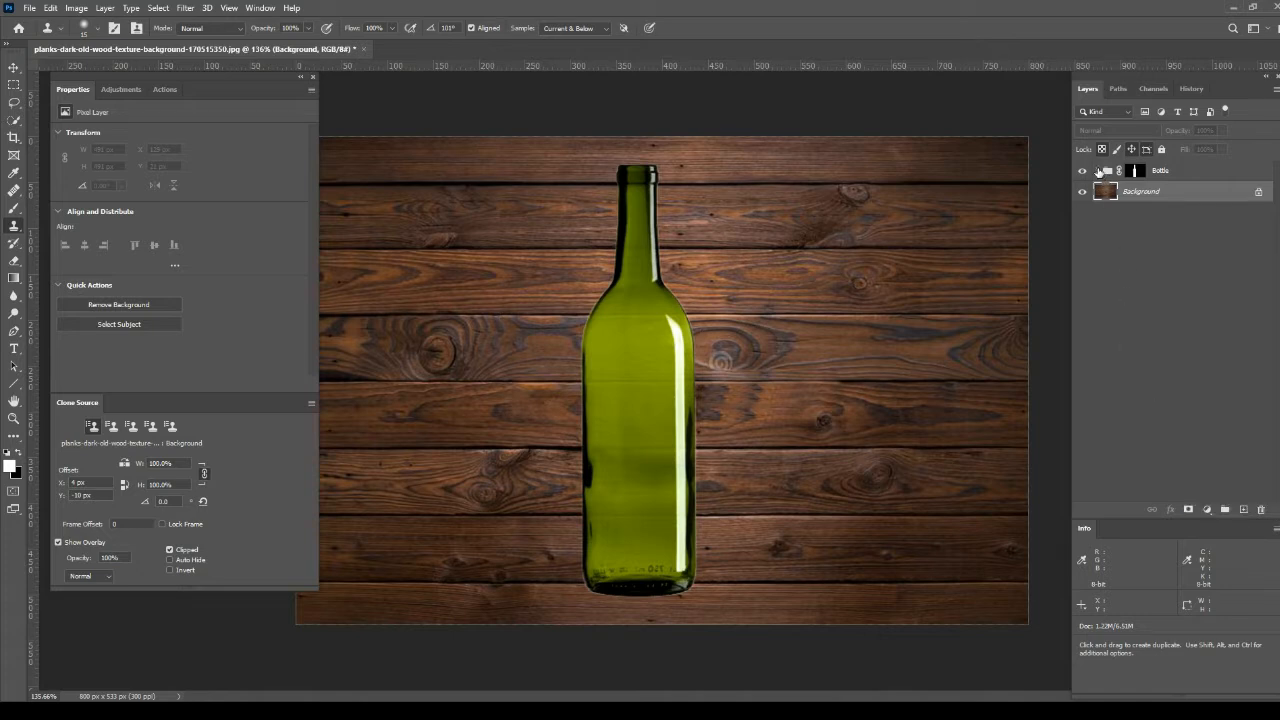
{"action": "left_click", "coordinate": [1103, 172]}
{"action": "left_click", "coordinate": [1158, 280]}
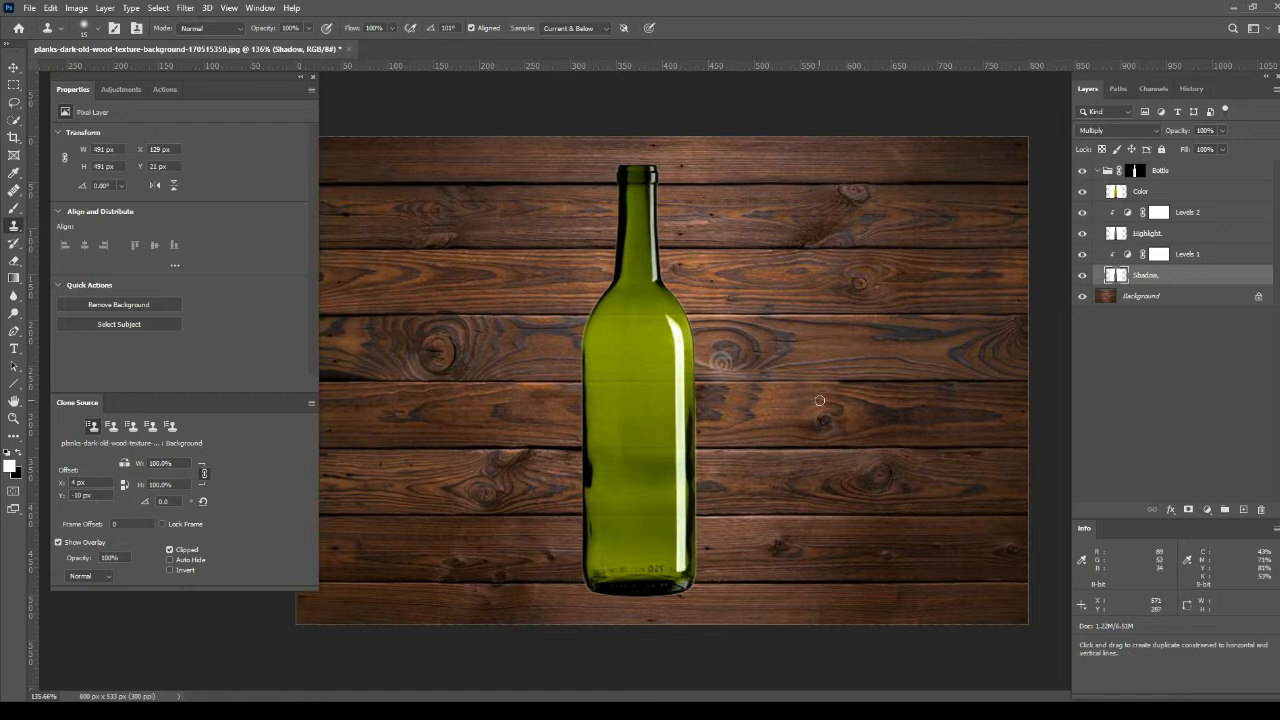
{"action": "left_click", "coordinate": [1243, 510]}
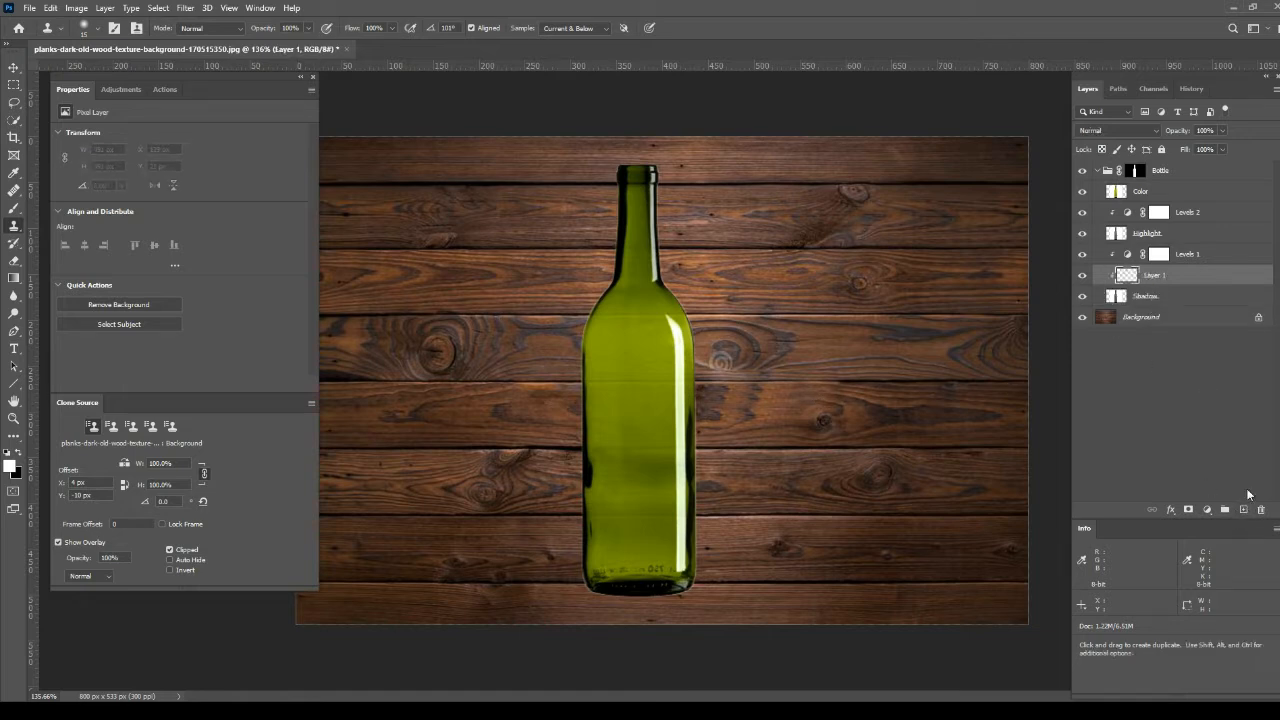
{"action": "key", "text": "ctrl+z"}
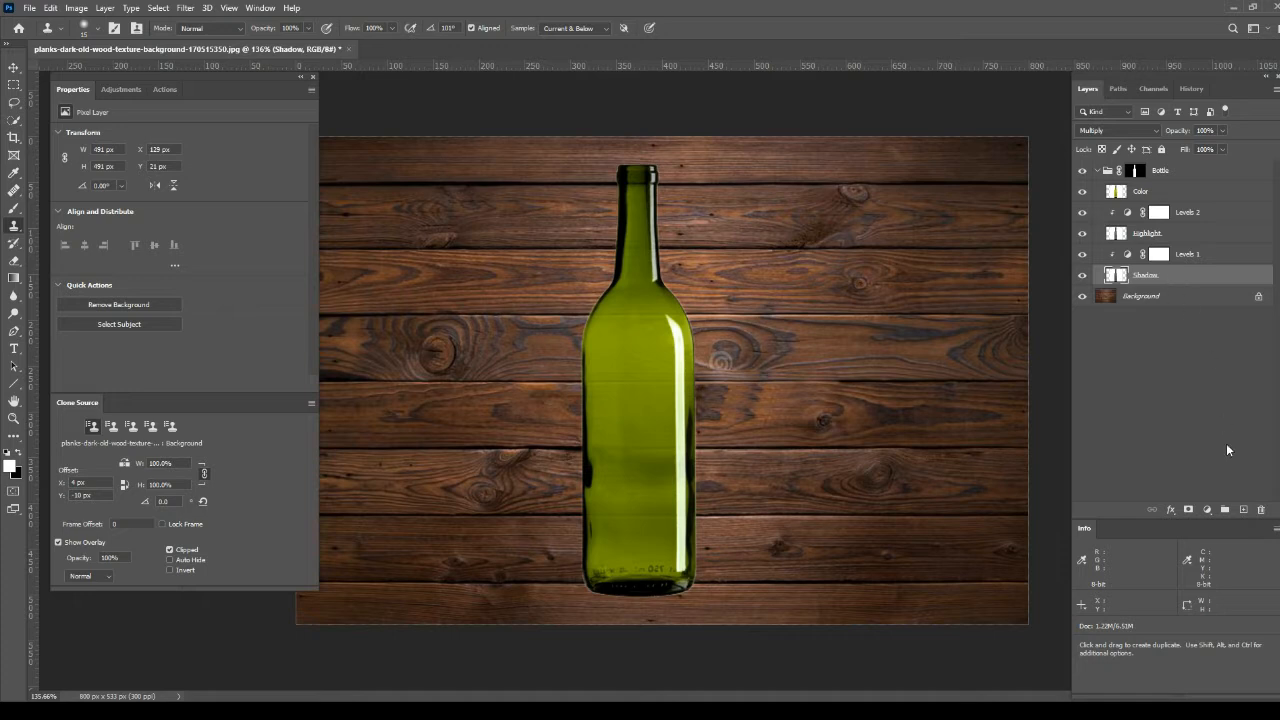
{"action": "left_click", "coordinate": [1244, 510], "text": "alt"}
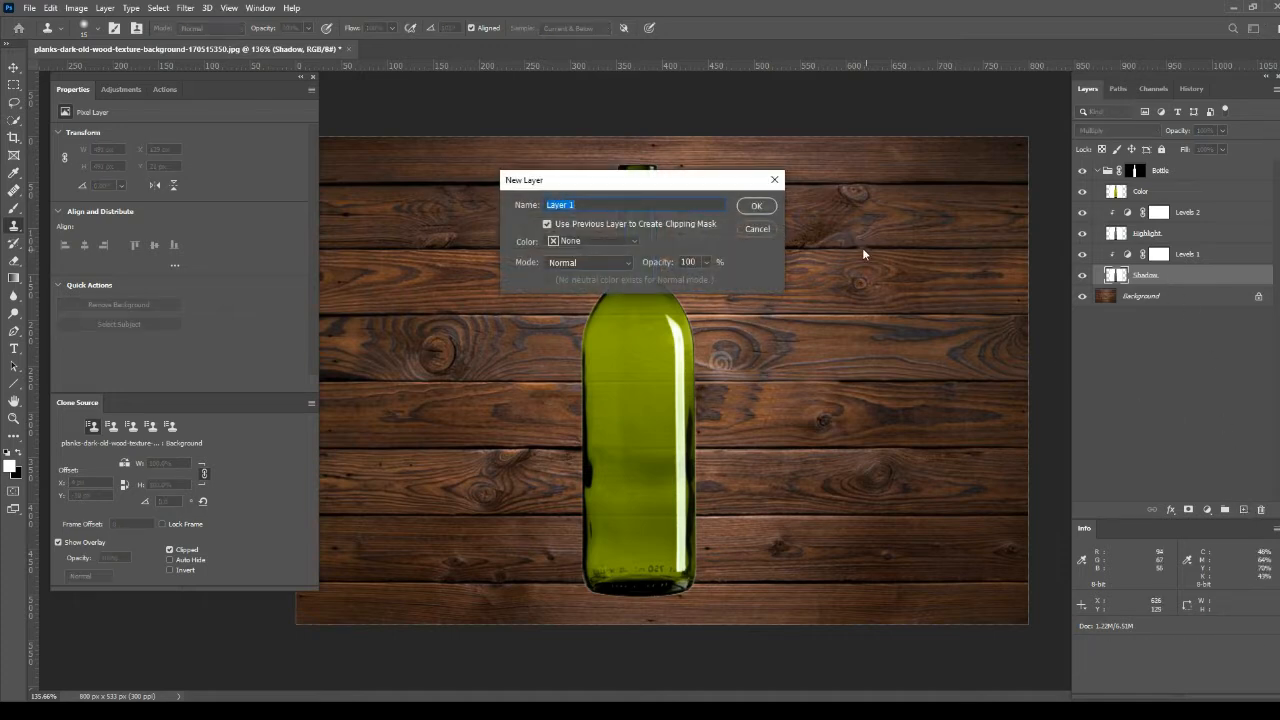
{"action": "left_click", "coordinate": [753, 206]}
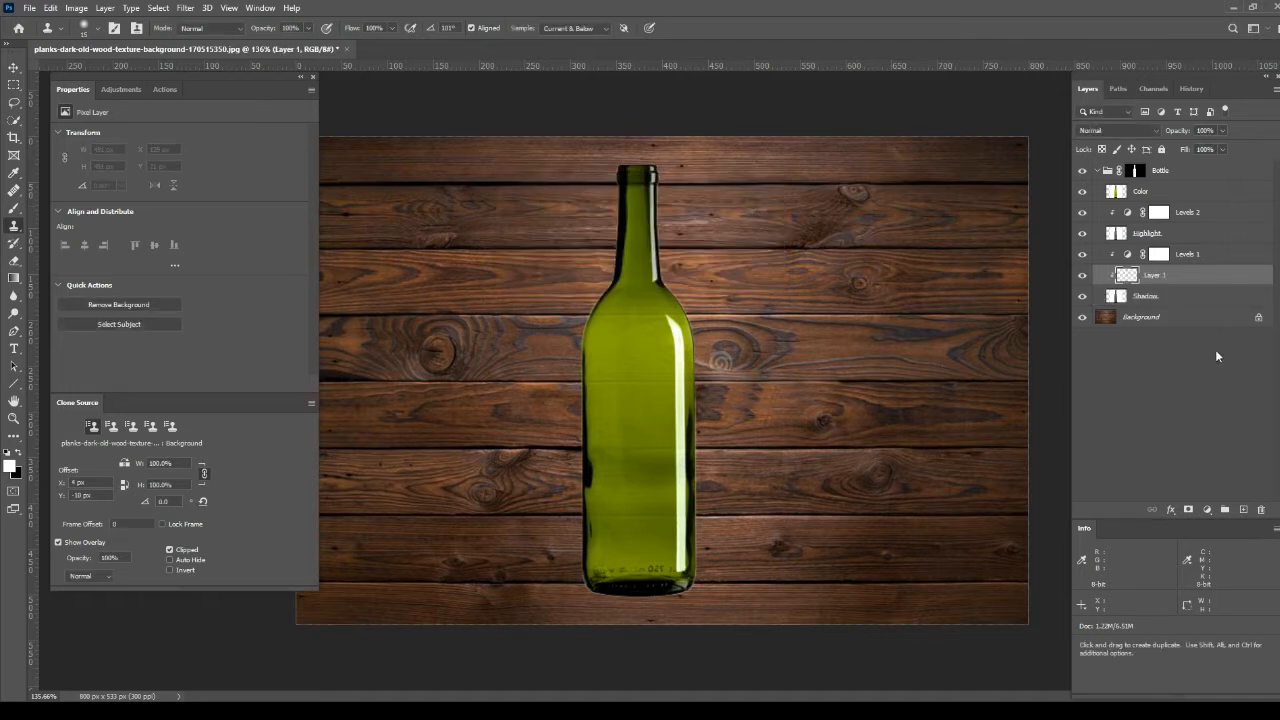
{"action": "key", "text": "Delete"}
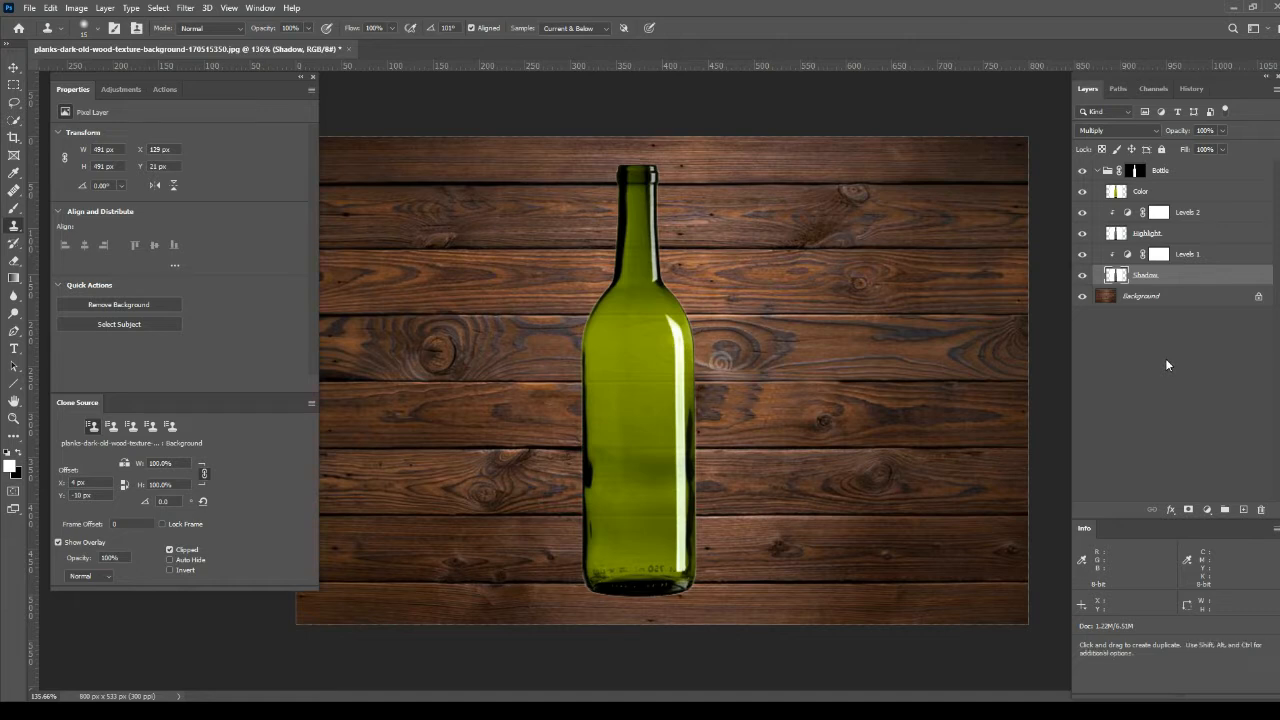
Create a group directly above the Background layer and name it Light & Shadow.
{"action": "left_click", "coordinate": [1172, 295]}
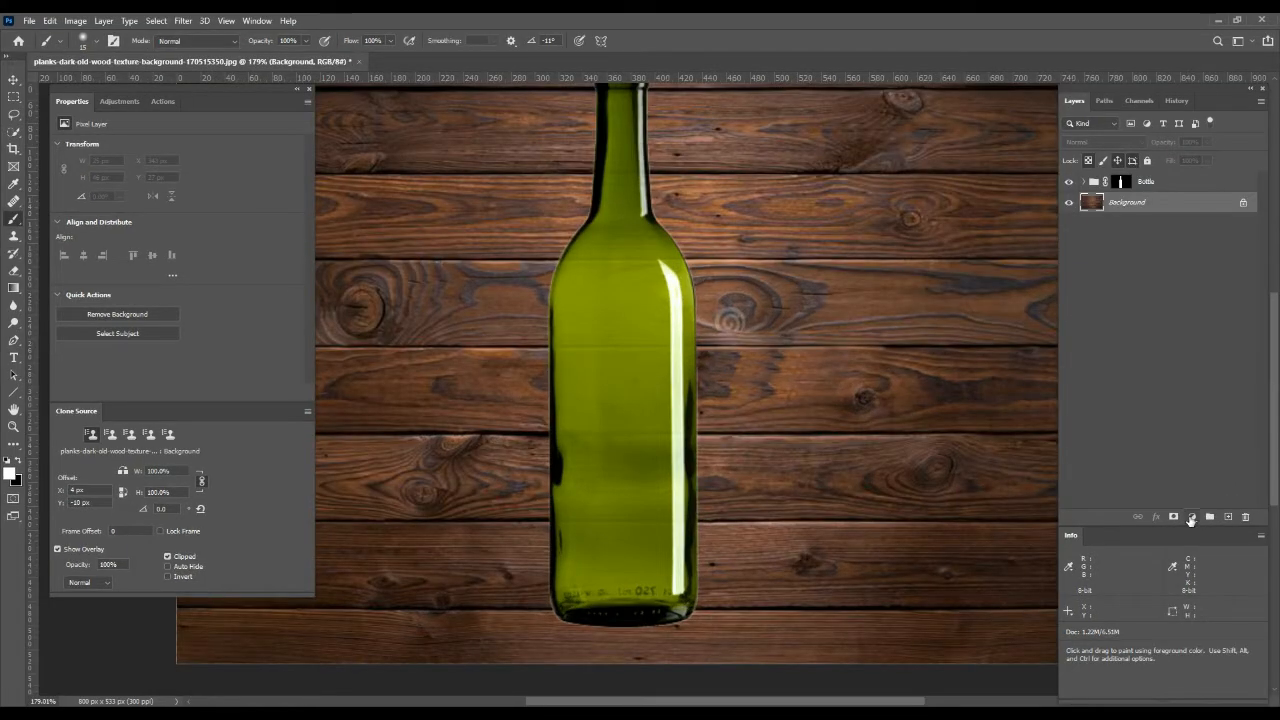
{"action": "left_click", "coordinate": [1191, 517]}
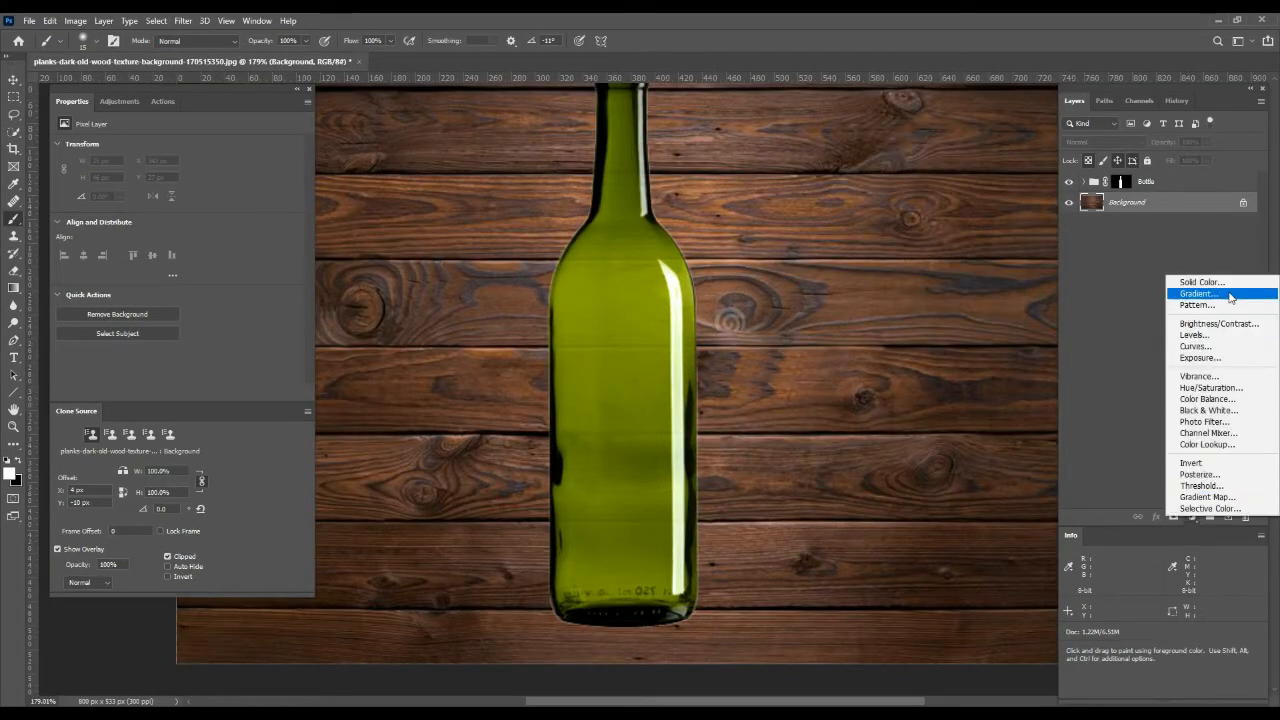
{"action": "left_click", "coordinate": [1150, 369]}
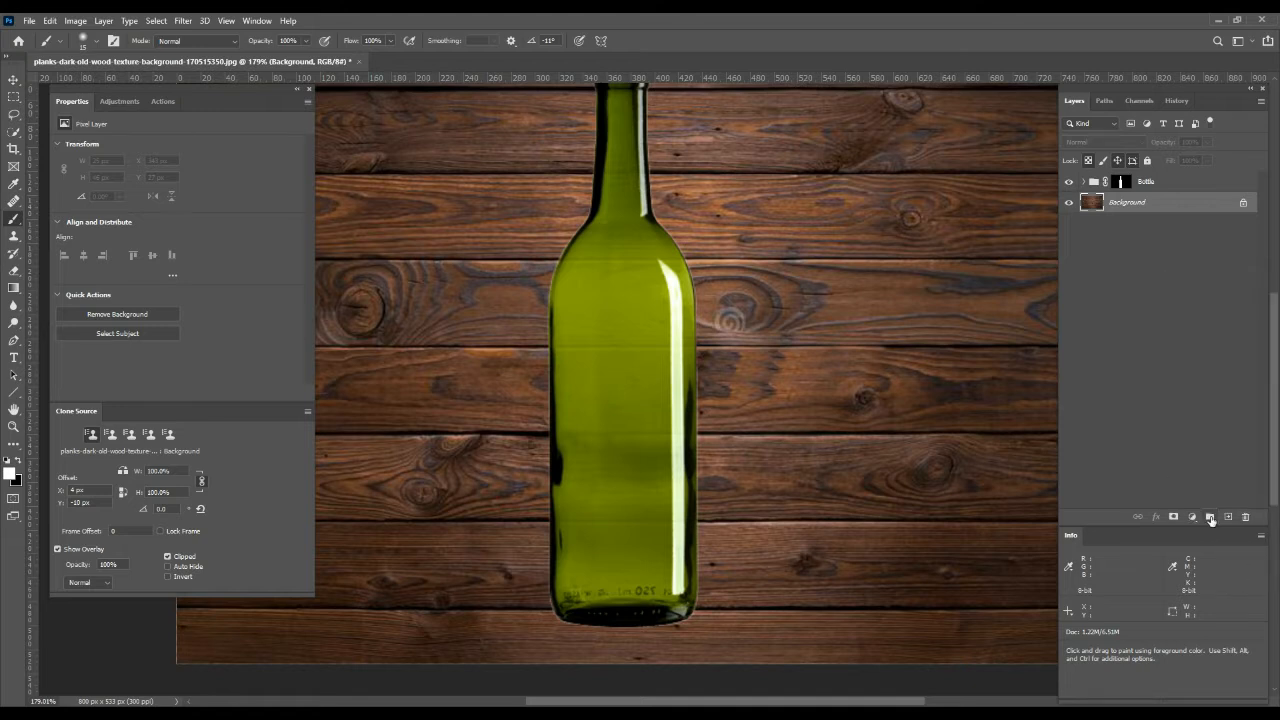
{"action": "left_click", "coordinate": [1210, 516]}
{"action": "double_click", "coordinate": [1118, 201]}
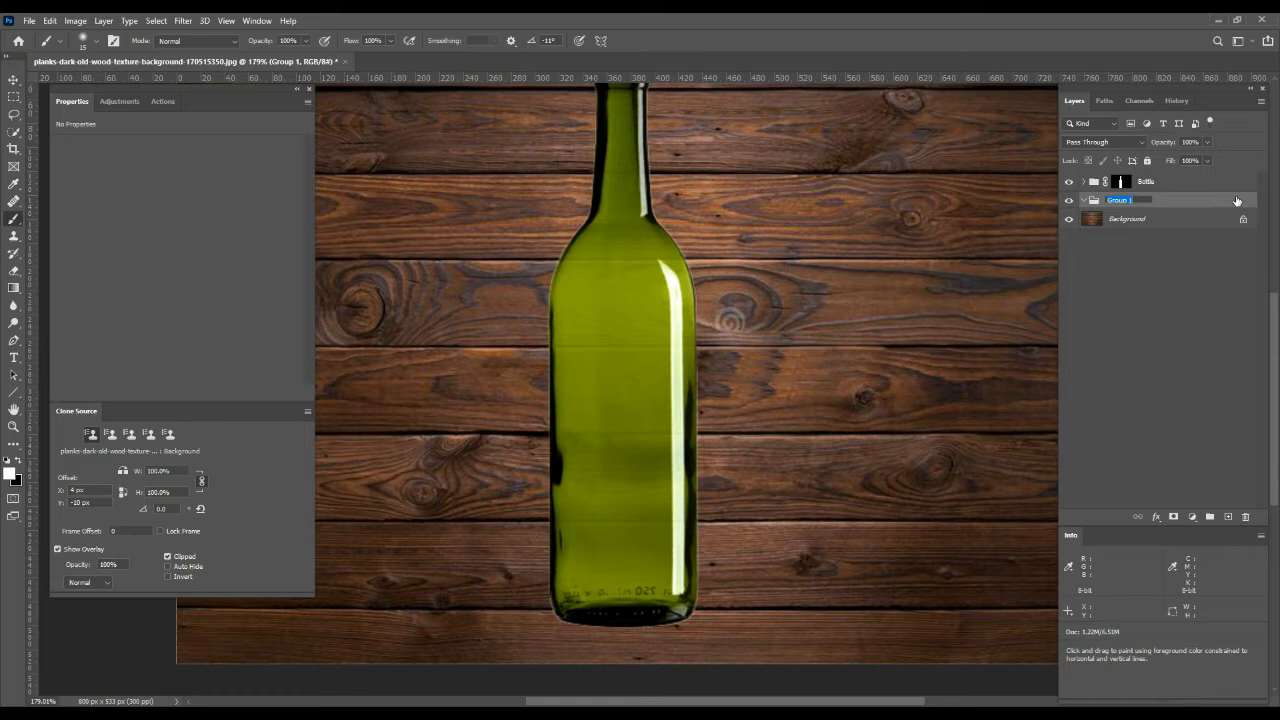
{"action": "type", "text": "Light"}
{"action": "key", "text": "shift"}
{"action": "type", "text": "t & Shadow"}
{"action": "key", "text": "Return"}
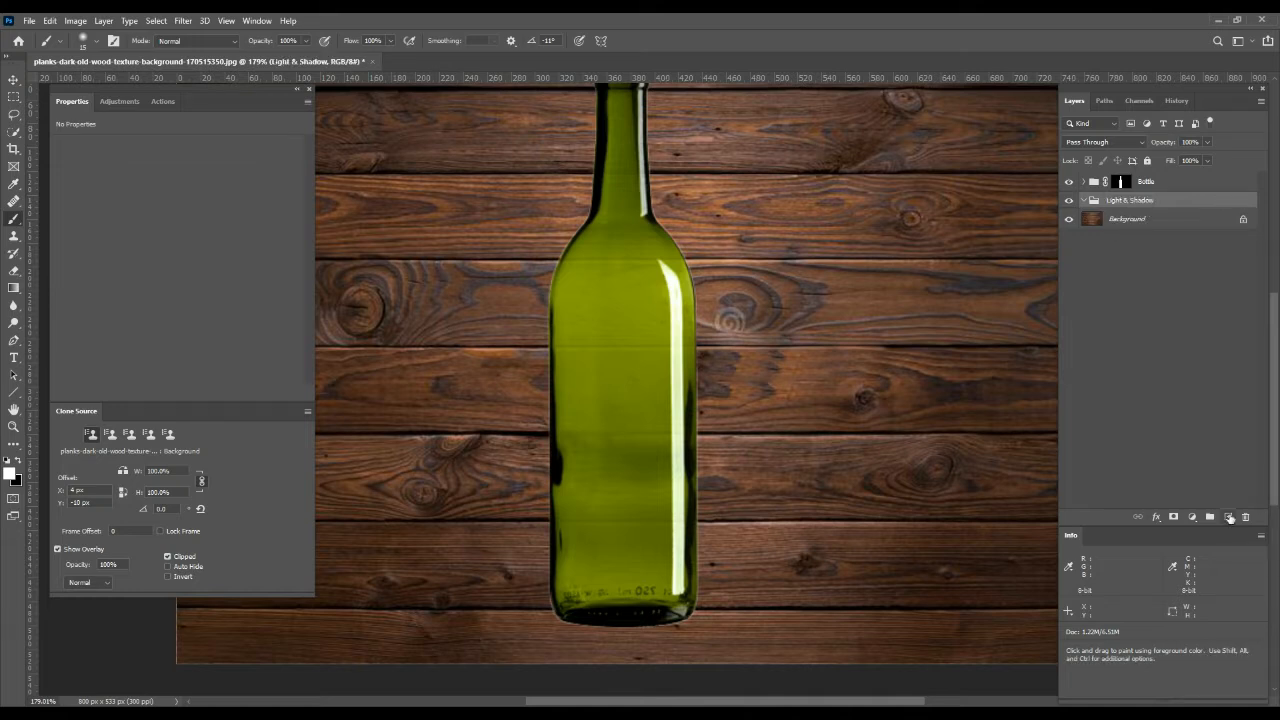
Add a new layer named Light inside the Light & Shadow group.
{"action": "left_click", "coordinate": [1228, 517]}
{"action": "double_click", "coordinate": [1131, 221]}
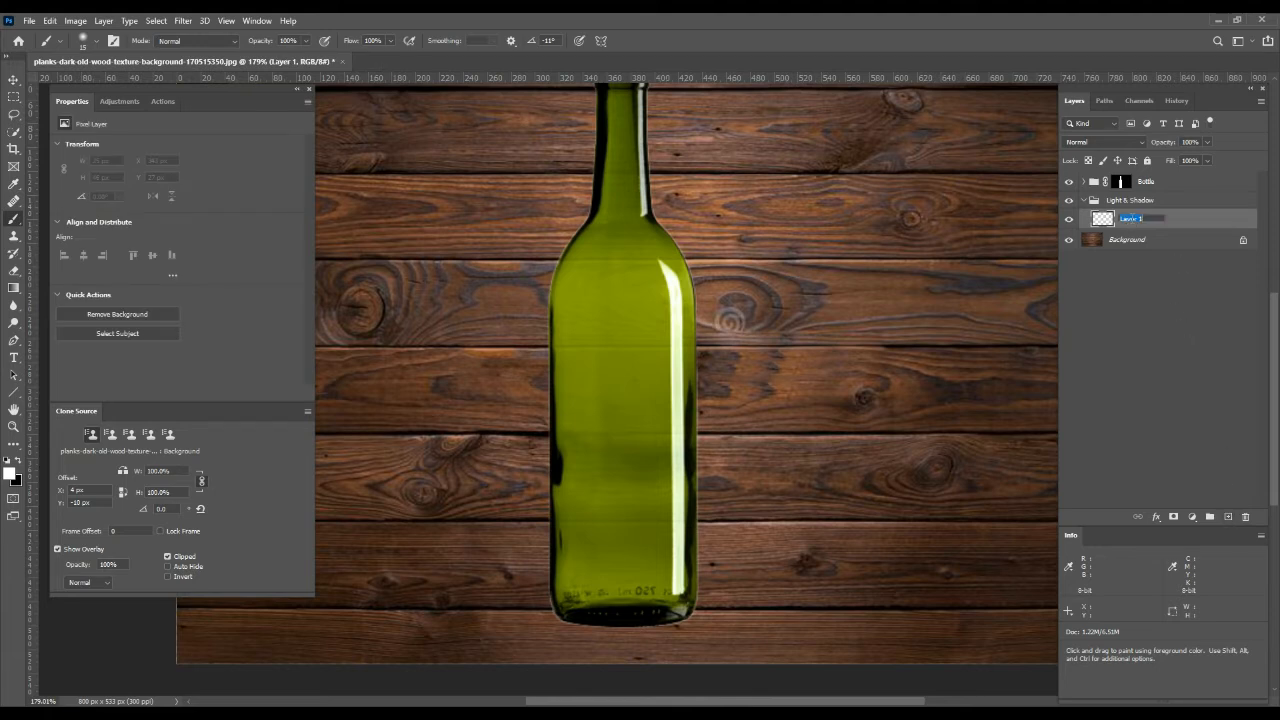
{"action": "type", "text": "Light"}
{"action": "key", "text": "Return"}
Copy the Bottle group's mask, inverted, onto the Light & Shadow group.
{"action": "scroll", "coordinate": [852, 355], "scroll_direction": "down", "scroll_amount": 1}
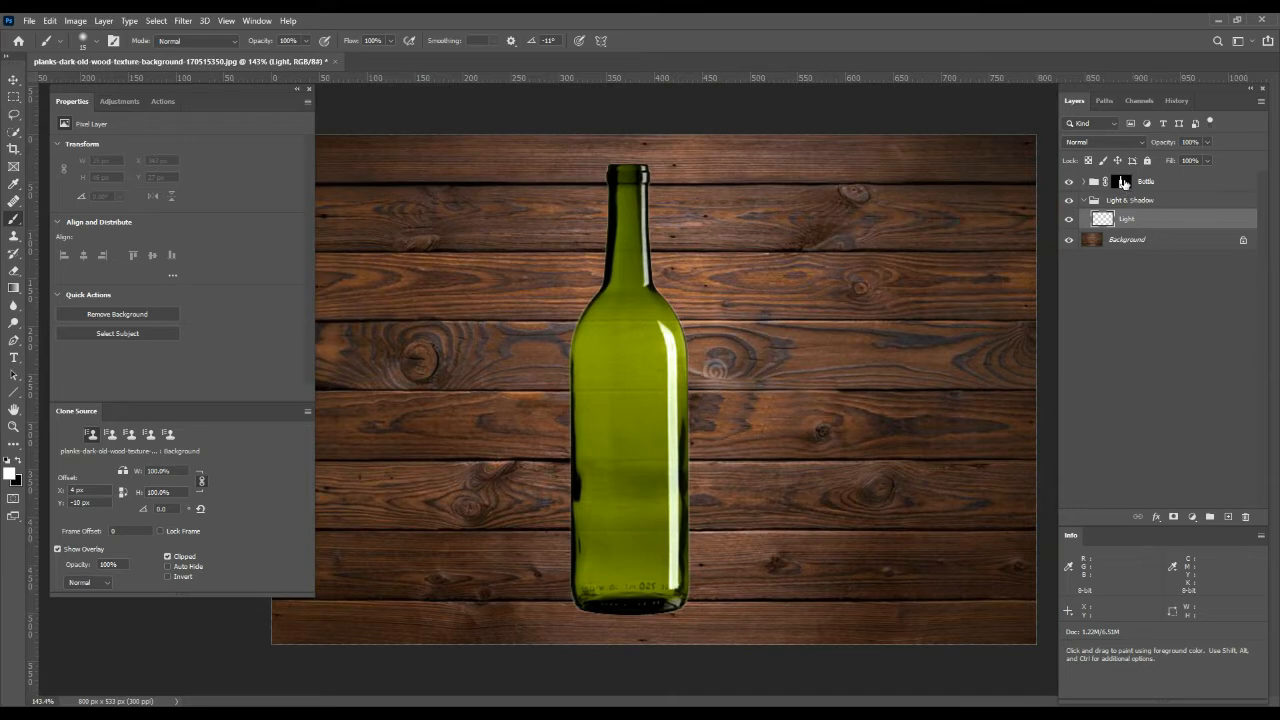
{"action": "key", "text": "shift"}
{"action": "left_click_drag", "start_coordinate": [1121, 184], "coordinate": [1120, 202]}
{"action": "left_click", "coordinate": [1120, 202]}
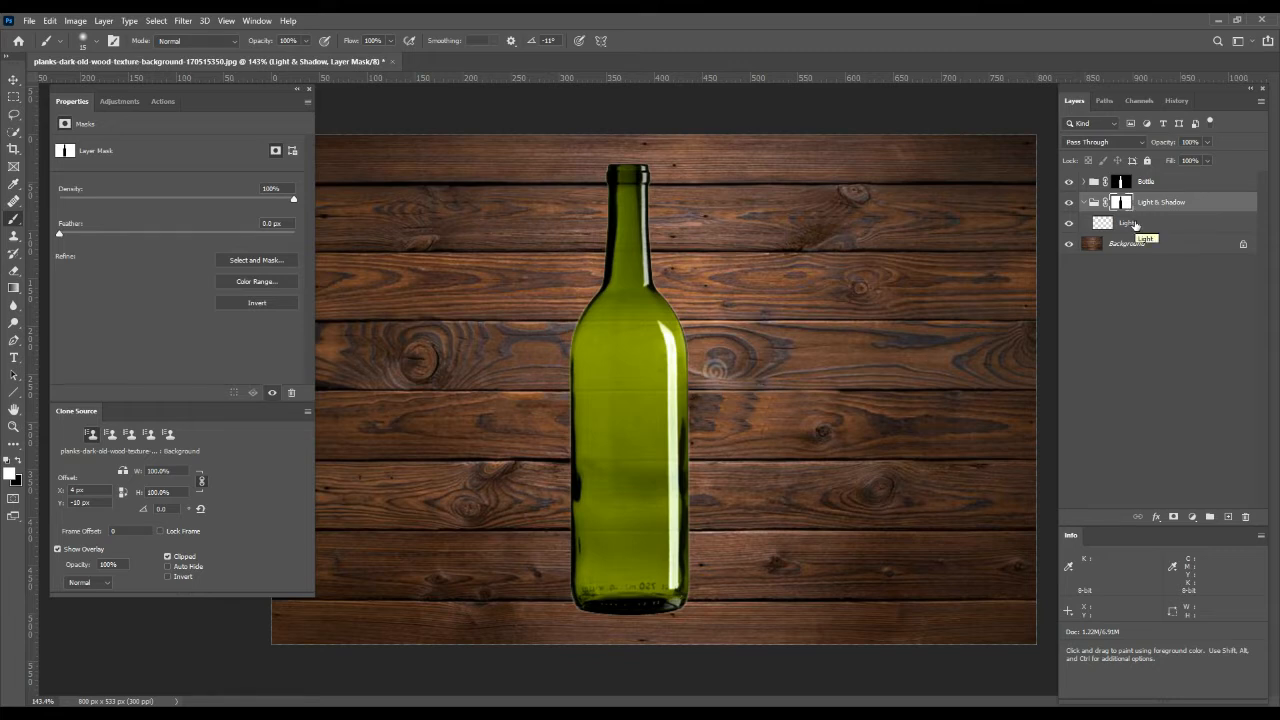
Delete the empty Light layer from the Light & Shadow group.
{"action": "left_click", "coordinate": [1131, 223]}
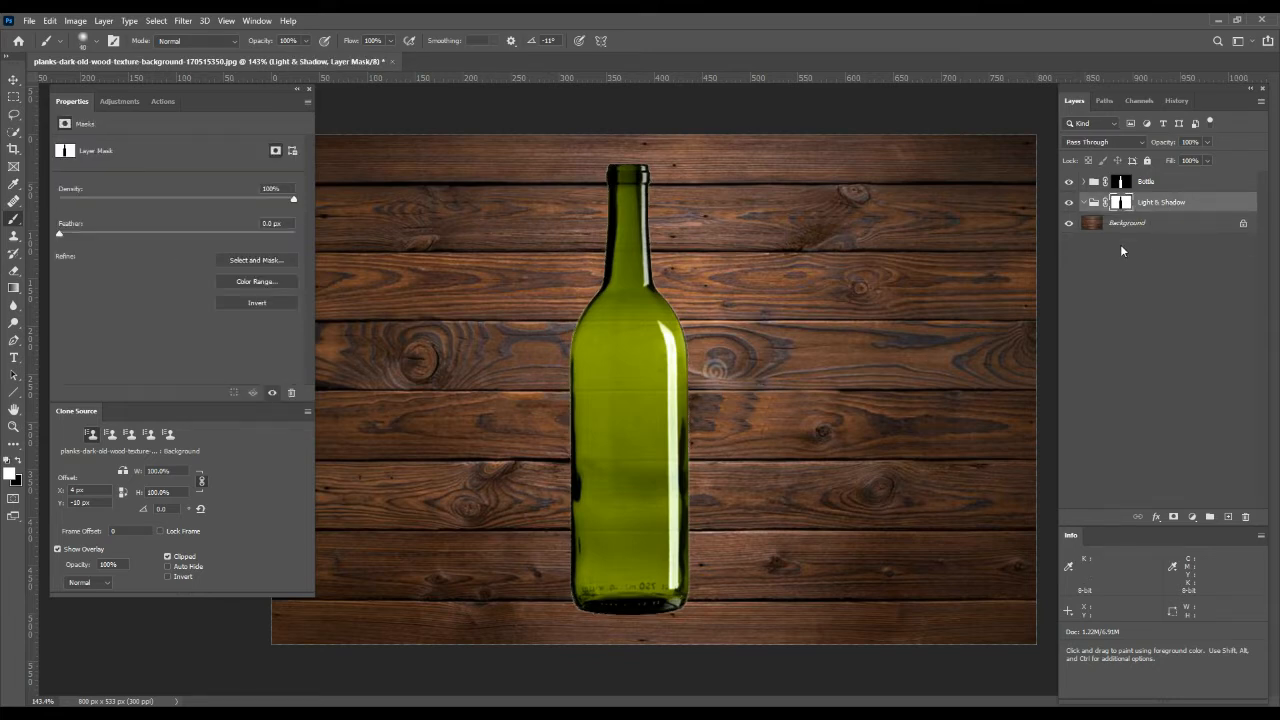
Load the Bottle group's mask as a selection and shift the outline slightly left of the bottle.
{"action": "left_click", "coordinate": [1122, 184], "text": "ctrl"}
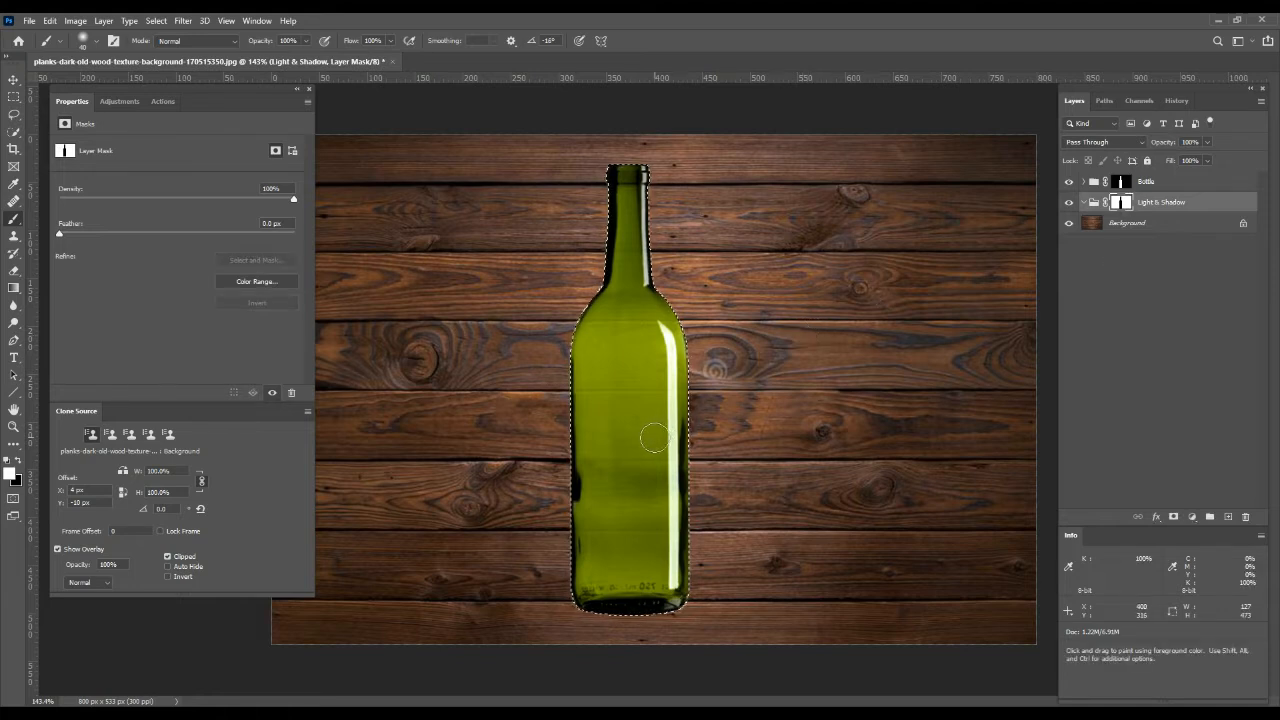
{"action": "key", "text": "l"}
{"action": "left_click_drag", "start_coordinate": [646, 443], "coordinate": [632, 440]}
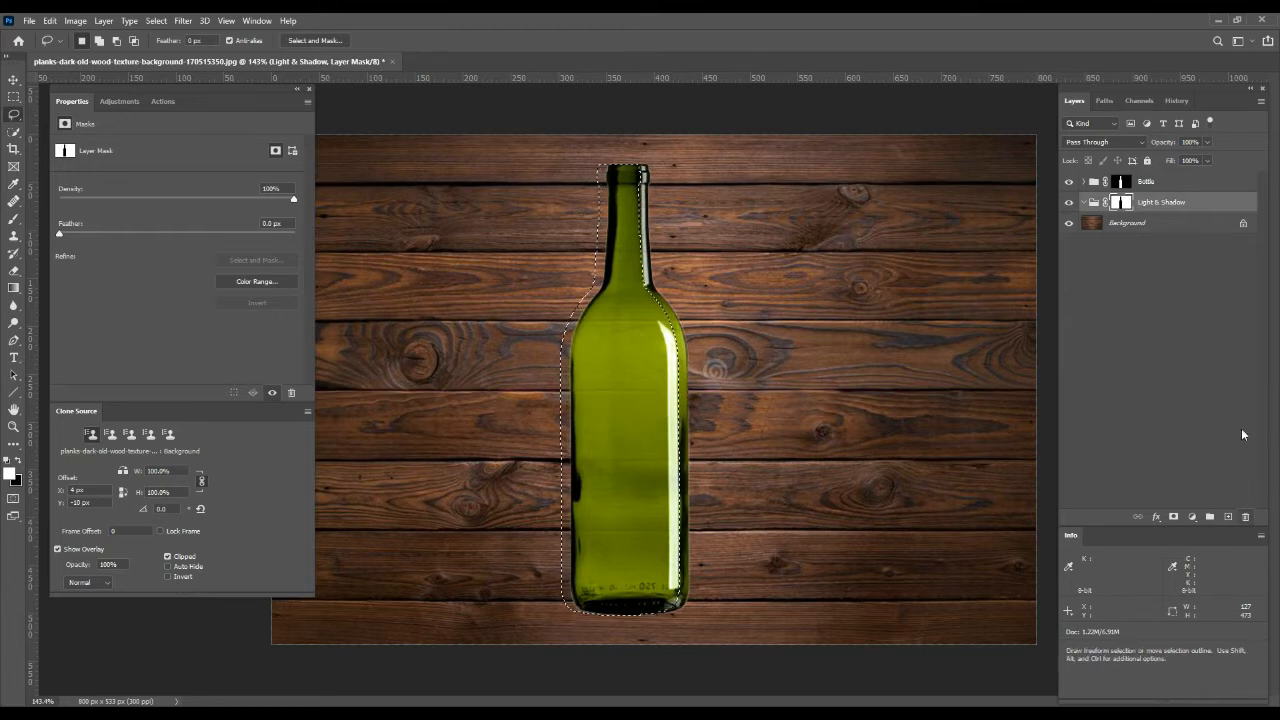
On a new layer in the Light & Shadow group, paint the selection, feathered 0.5 pixels, with green sampled from the bottle, and deselect.
{"action": "left_click", "coordinate": [1228, 517]}
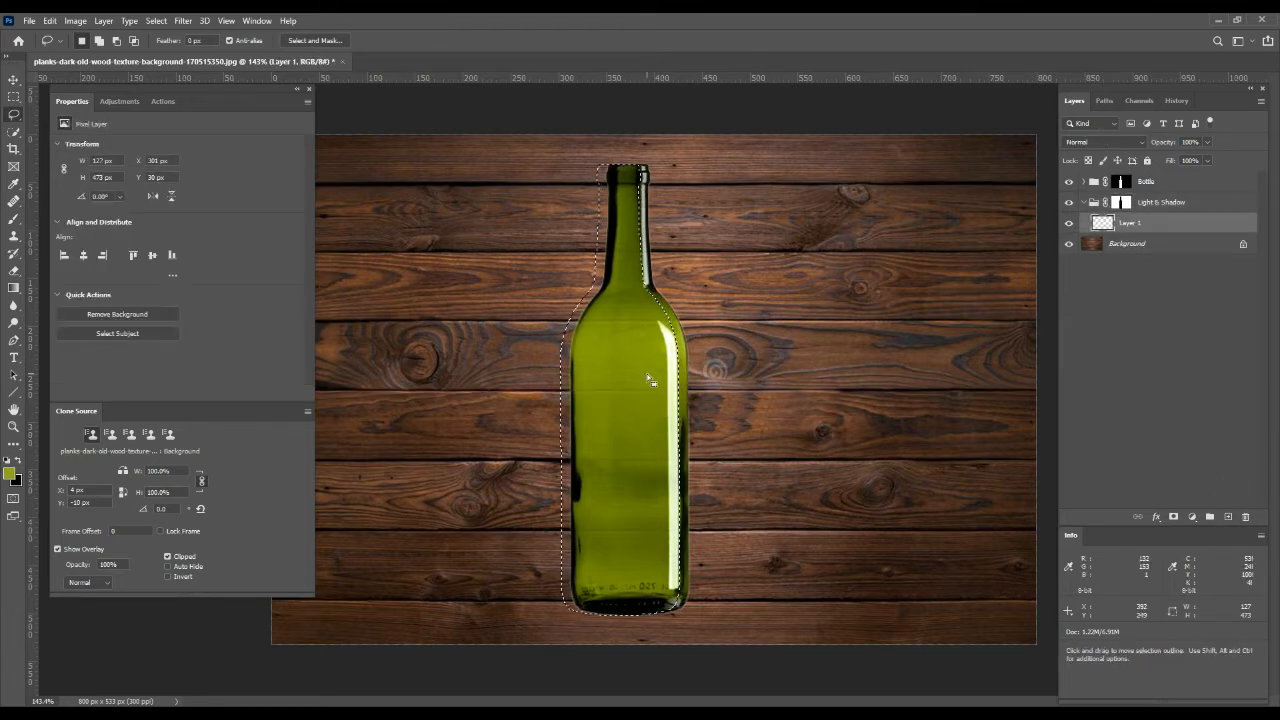
{"action": "key", "text": "b"}
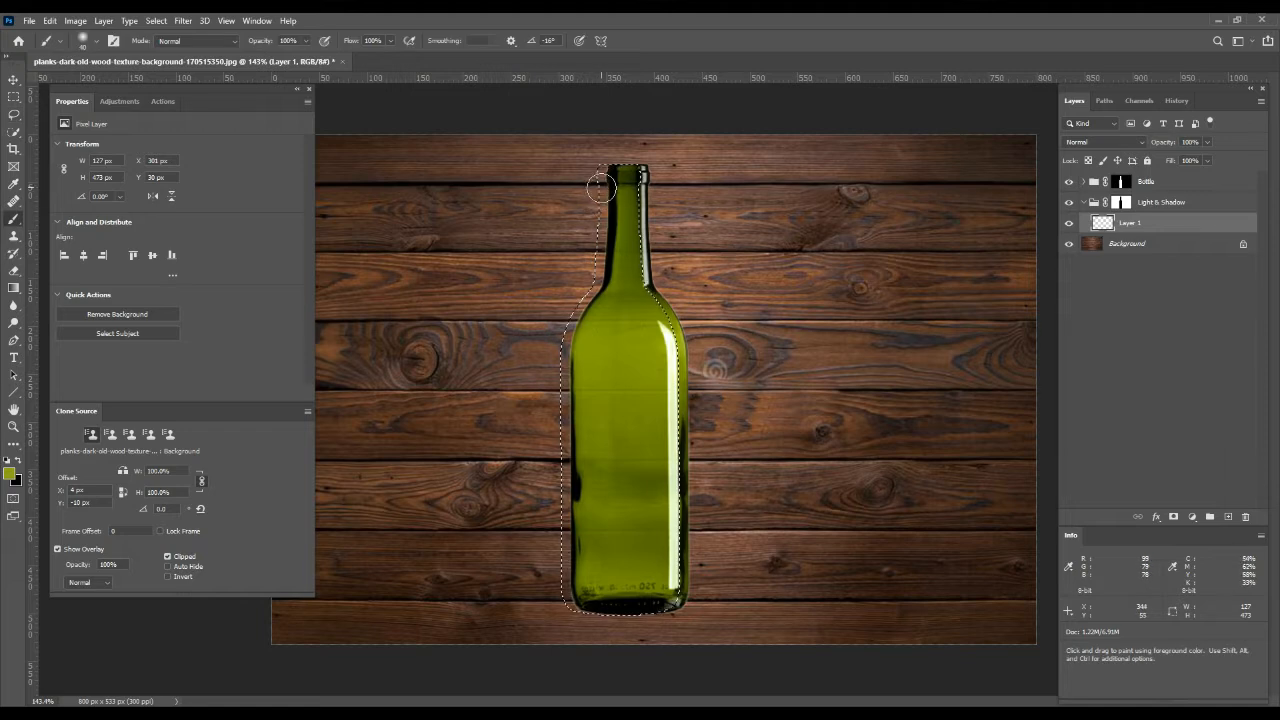
{"action": "key", "text": "shift+F6"}
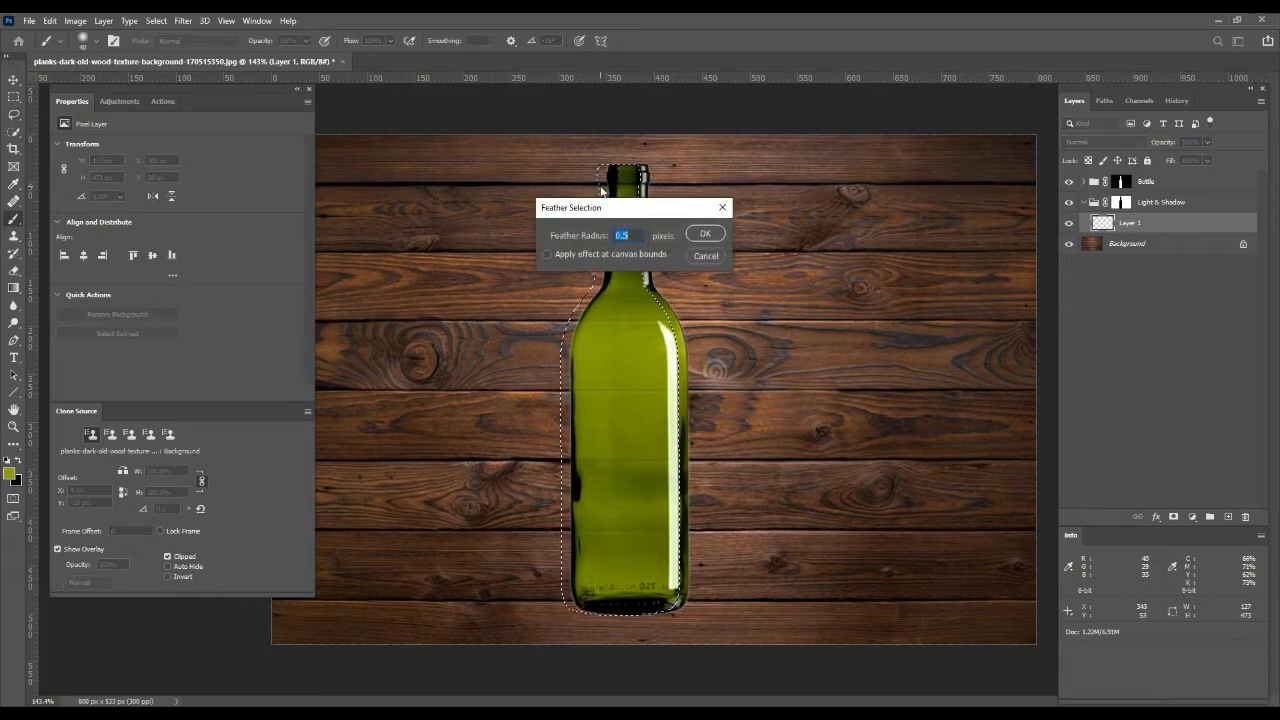
{"action": "key", "text": "Return"}
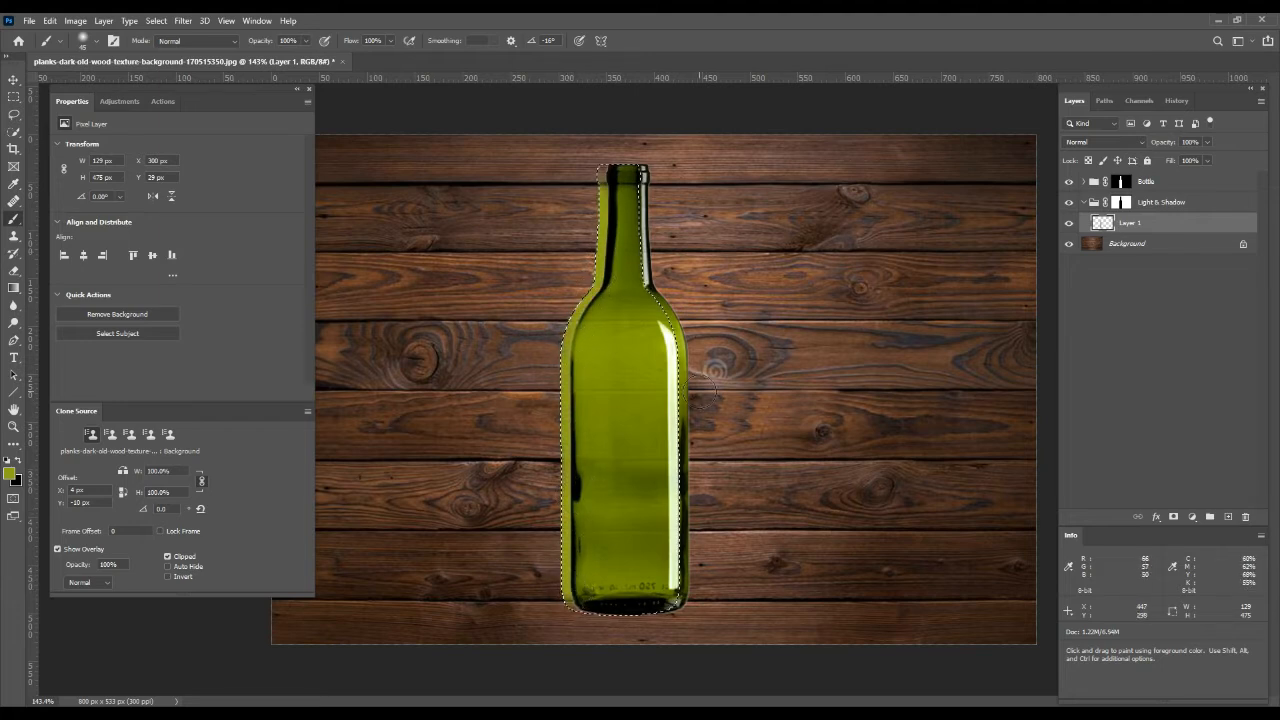
{"action": "key", "text": "ctrl+d"}
Set the green-painted layer's blend mode to Color Dodge.
{"action": "left_click", "coordinate": [1105, 142]}
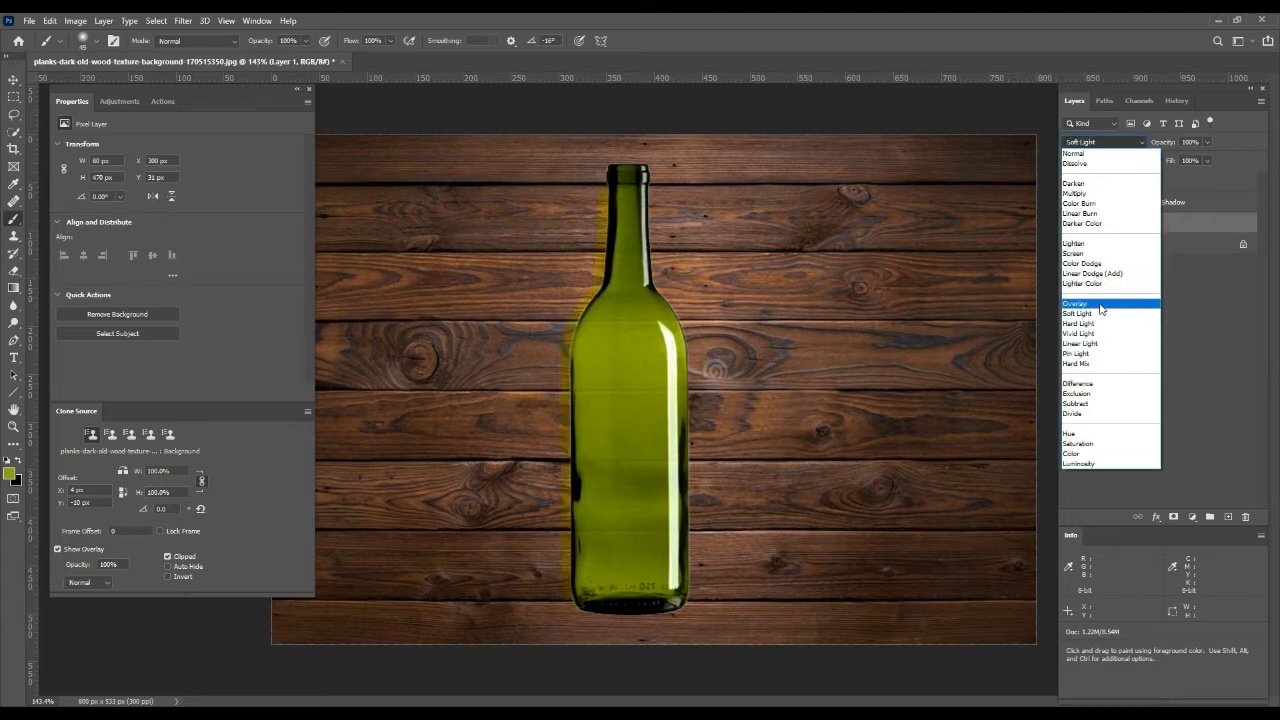
{"action": "left_click", "coordinate": [1098, 266]}
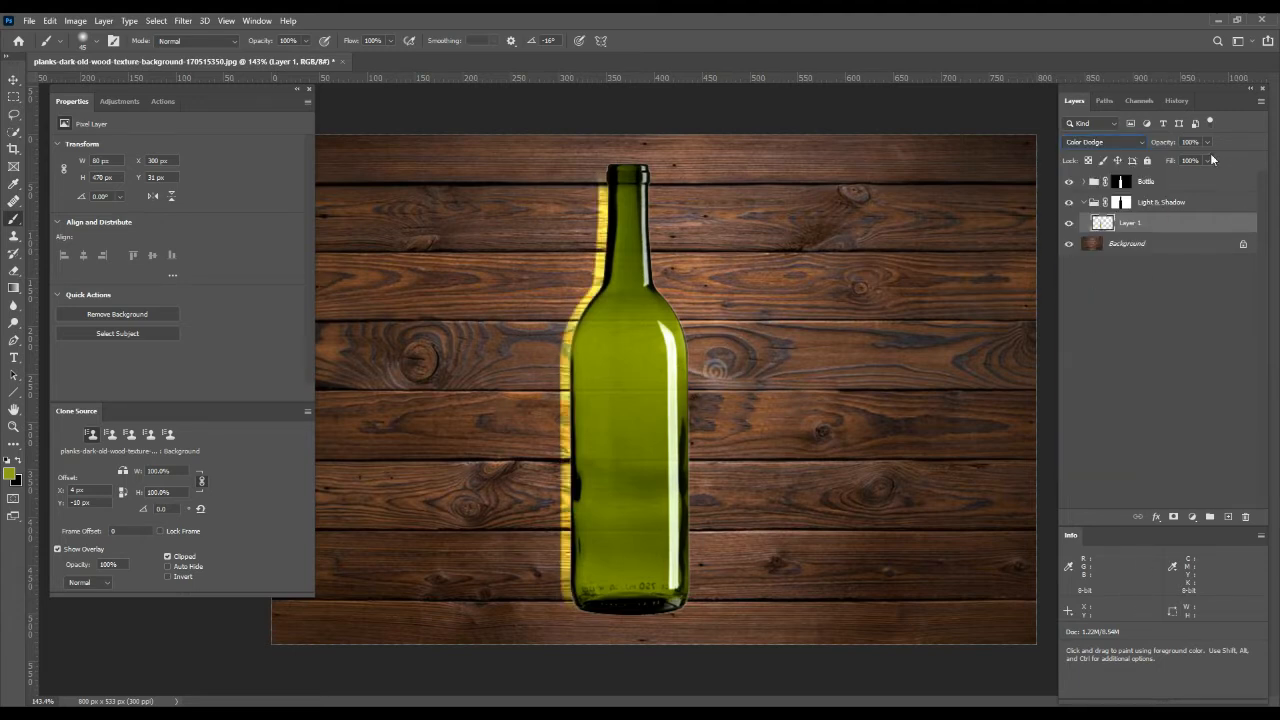
Set the green-painted layer's fill to 35%.
{"action": "left_click_drag", "start_coordinate": [1198, 160], "coordinate": [1134, 164]}
{"action": "type", "text": "35"}
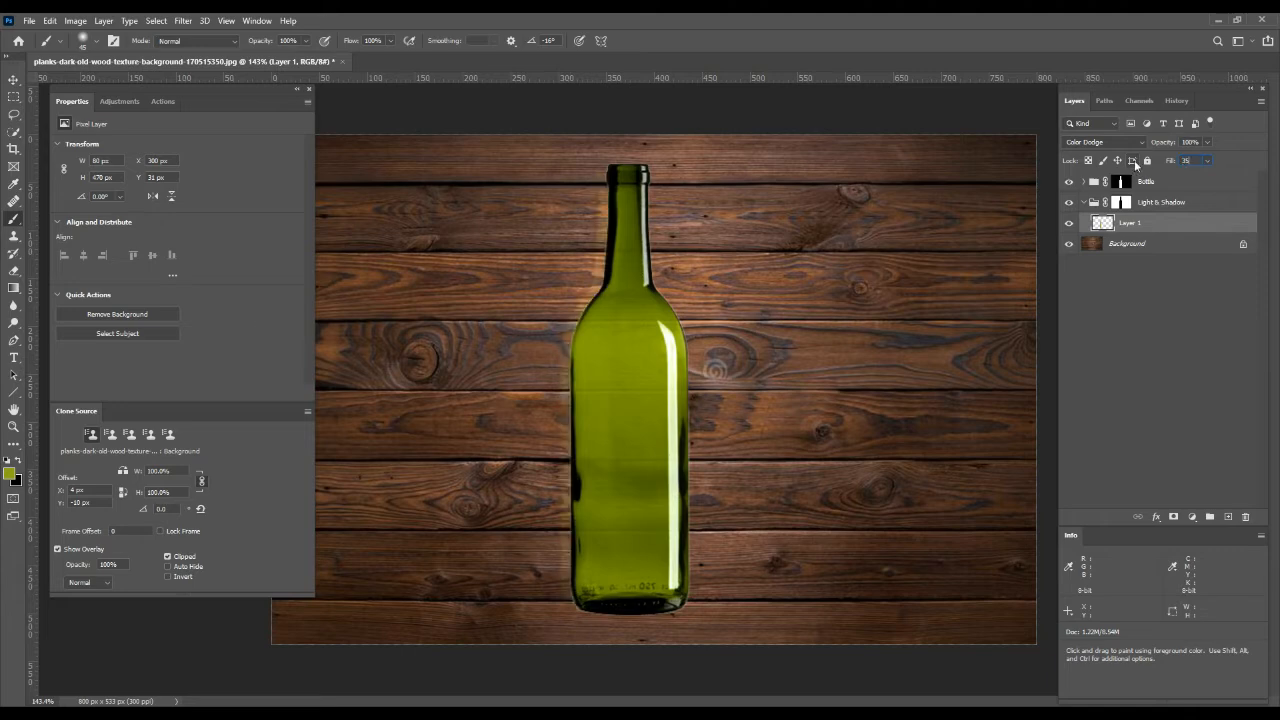
{"action": "left_click", "coordinate": [1169, 401]}
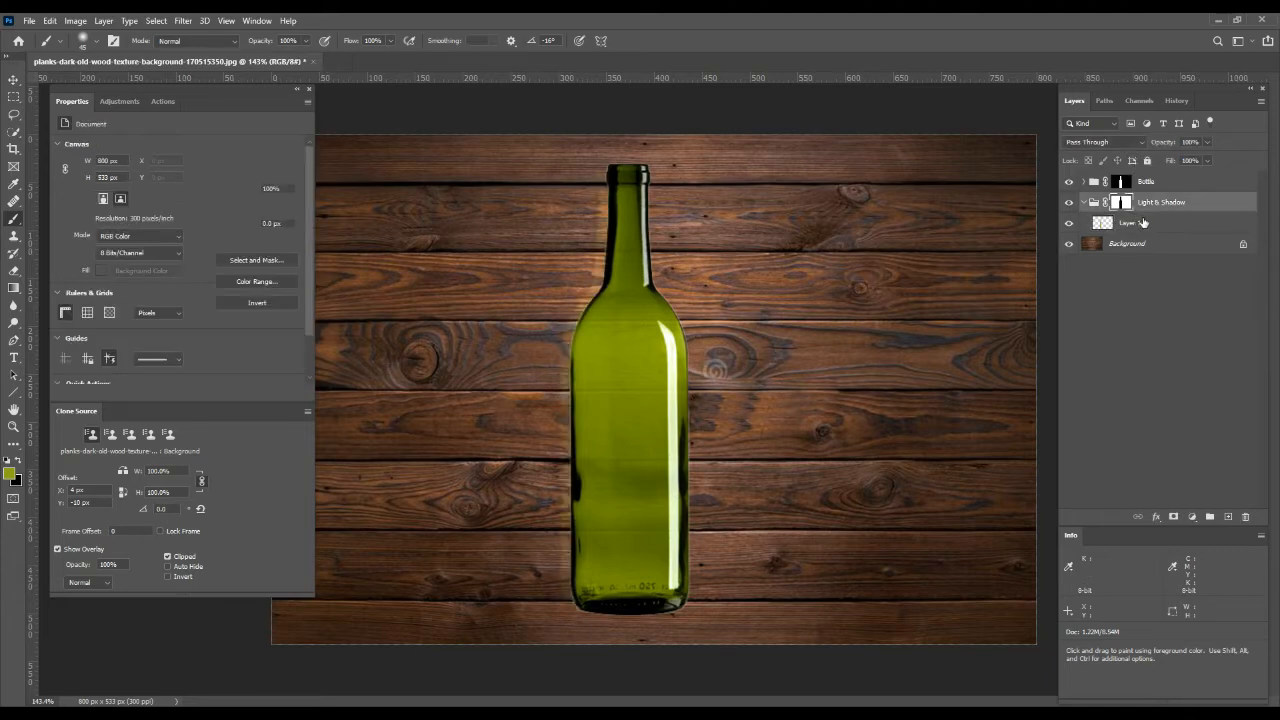
Rename the green-painted layer in the Light & Shadow group as Light.
{"action": "double_click", "coordinate": [1138, 224]}
{"action": "key", "text": "Escape"}
{"action": "double_click", "coordinate": [1138, 223]}
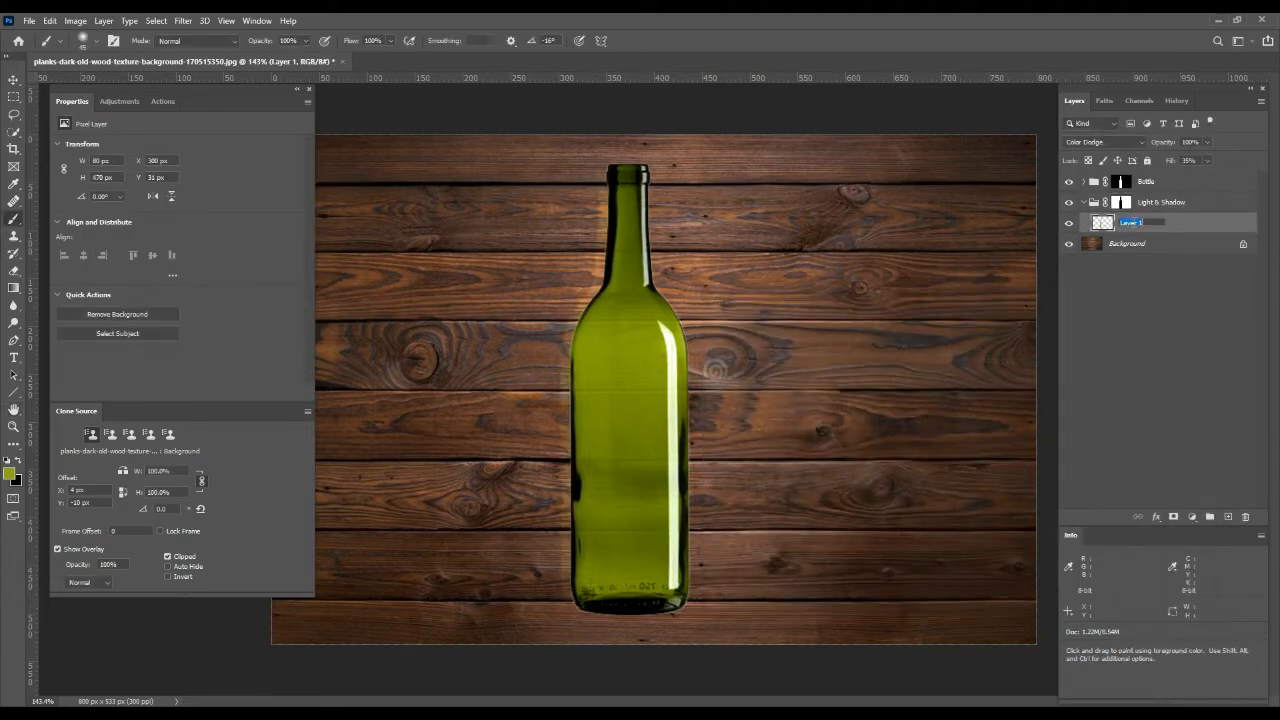
{"action": "type", "text": "L"}
{"action": "type", "text": "L"}
{"action": "type", "text": "ight"}
{"action": "key", "text": "Return"}
Apply a Gaussian Blur with a 2.0 pixel radius to the Light layer.
{"action": "left_click", "coordinate": [183, 20]}
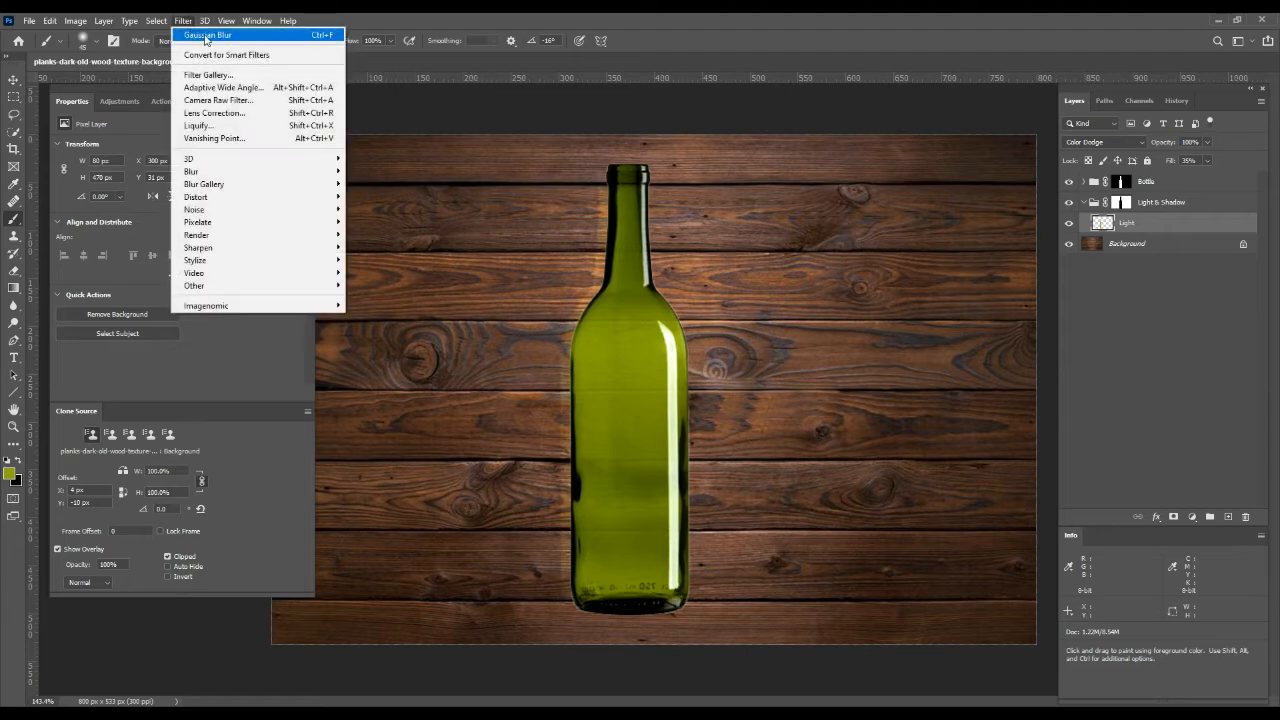
{"action": "mouse_move", "coordinate": [237, 170]}
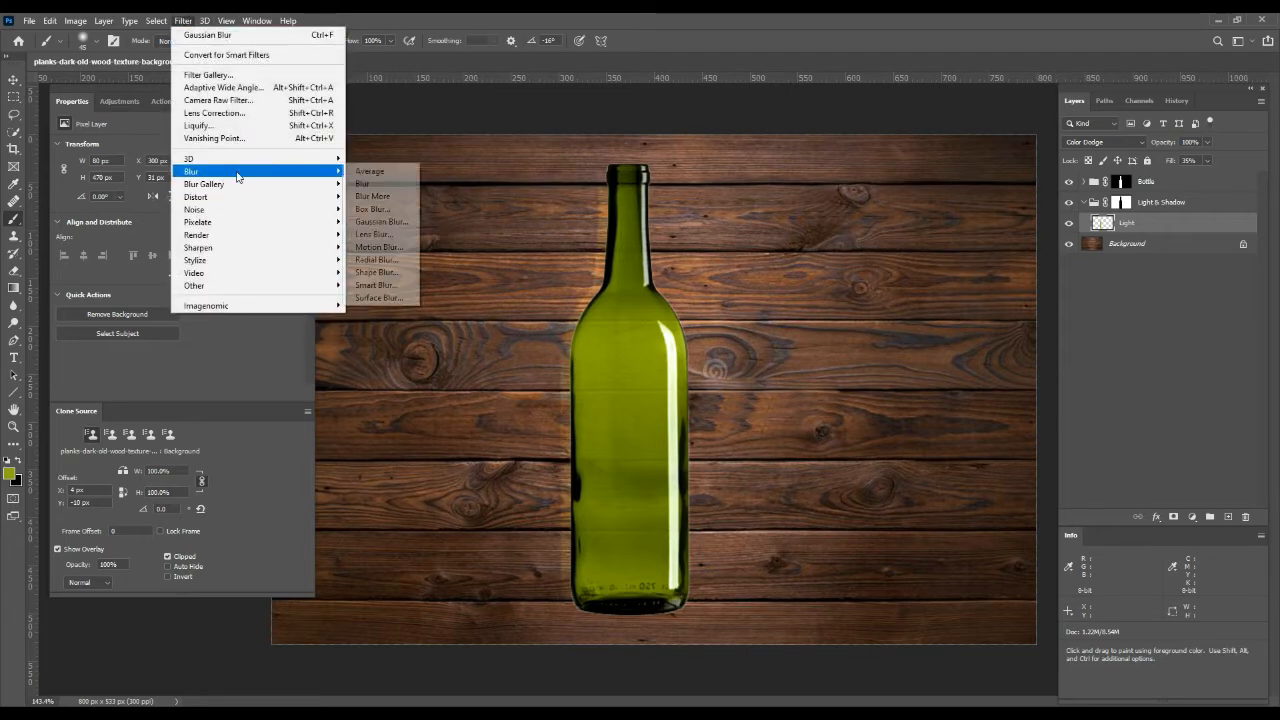
{"action": "left_click", "coordinate": [397, 221]}
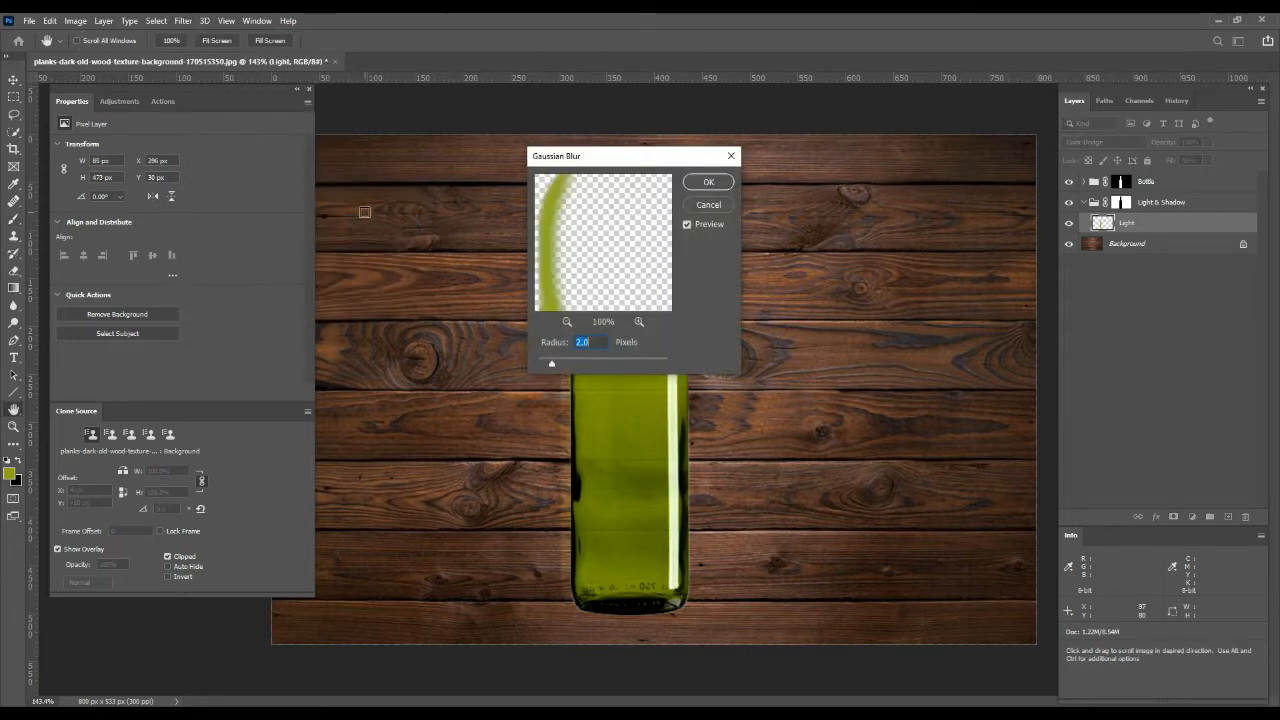
{"action": "key", "text": "Return"}
{"action": "key", "text": "b"}
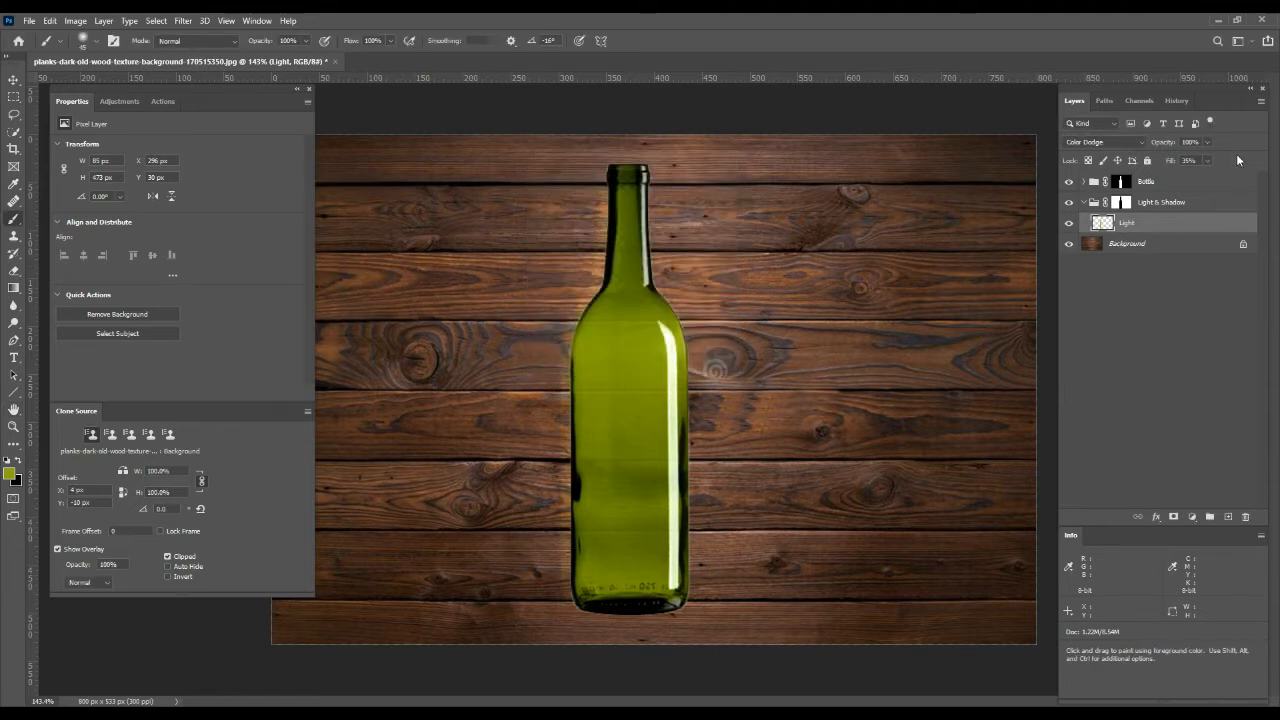
Set the Light layer's fill to 55%.
{"action": "left_click_drag", "start_coordinate": [1208, 162], "coordinate": [1141, 162]}
{"action": "type", "text": "55"}
{"action": "key", "text": "Return"}
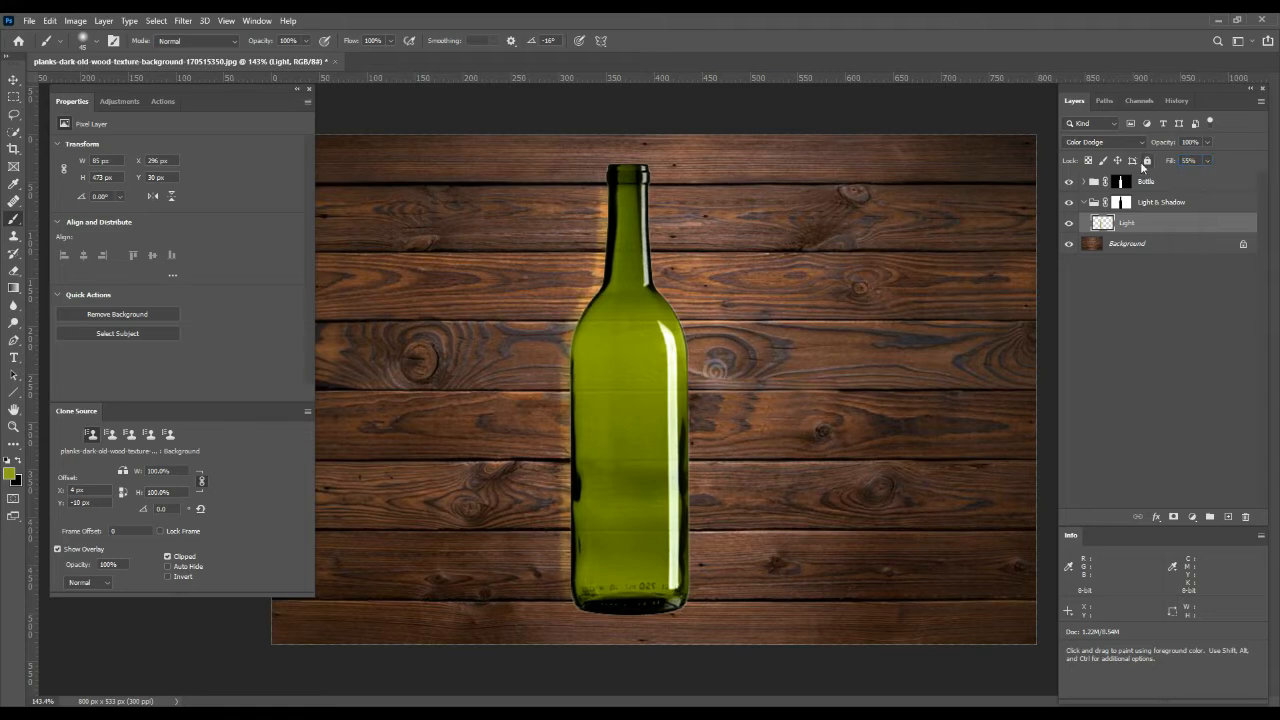
{"action": "left_click", "coordinate": [1117, 343]}
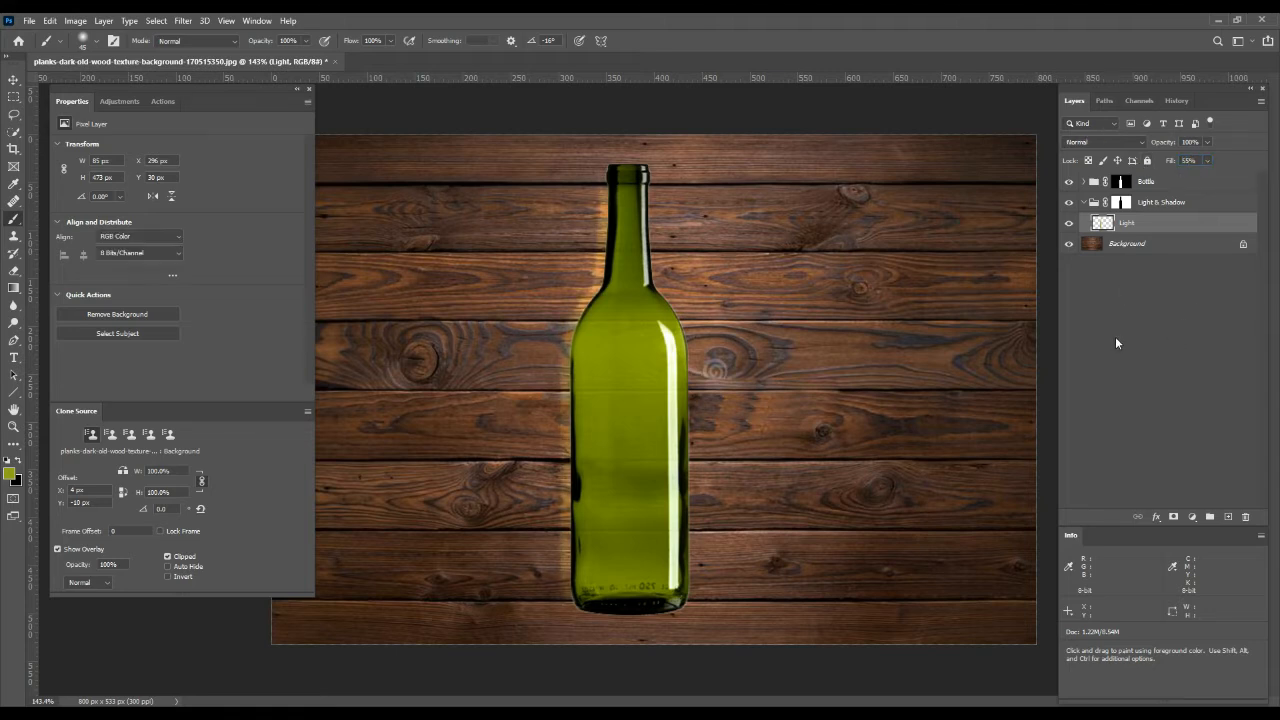
Add a new layer named Shadow above the Light layer in the Light & Shadow group.
{"action": "left_click", "coordinate": [1228, 516]}
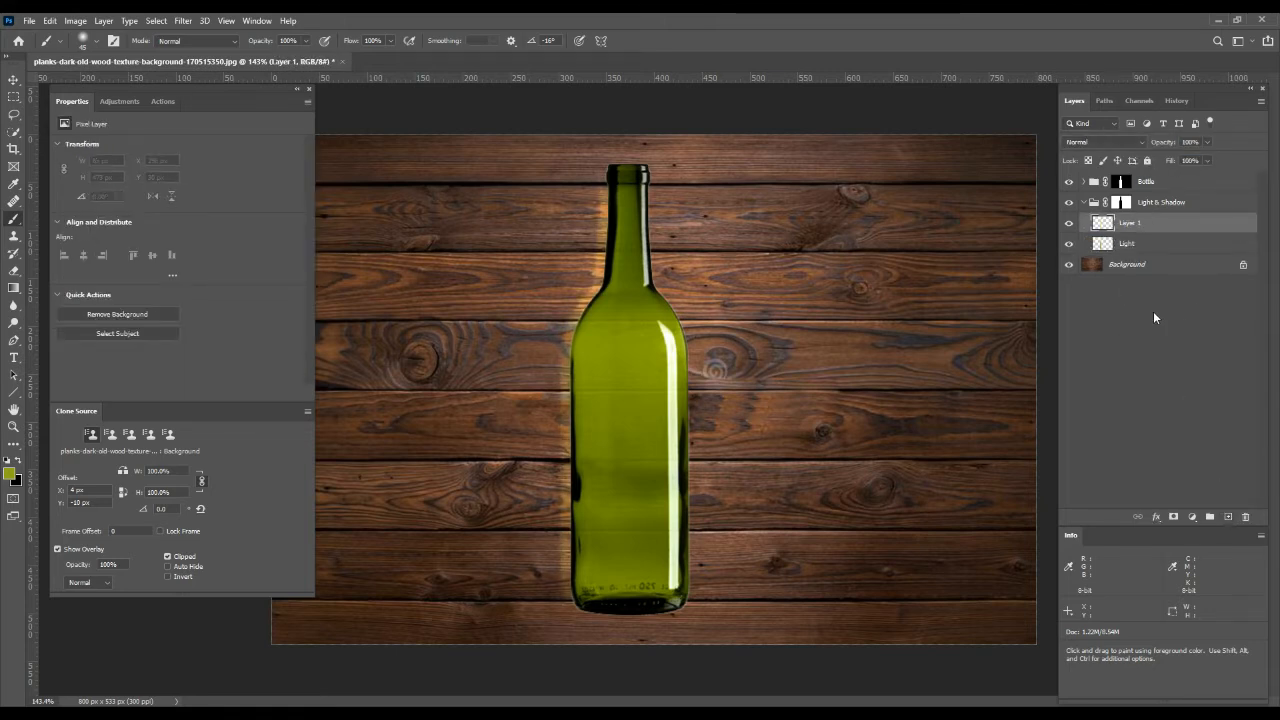
{"action": "double_click", "coordinate": [1130, 222]}
{"action": "type", "text": "Shadow"}
{"action": "key", "text": "Return"}
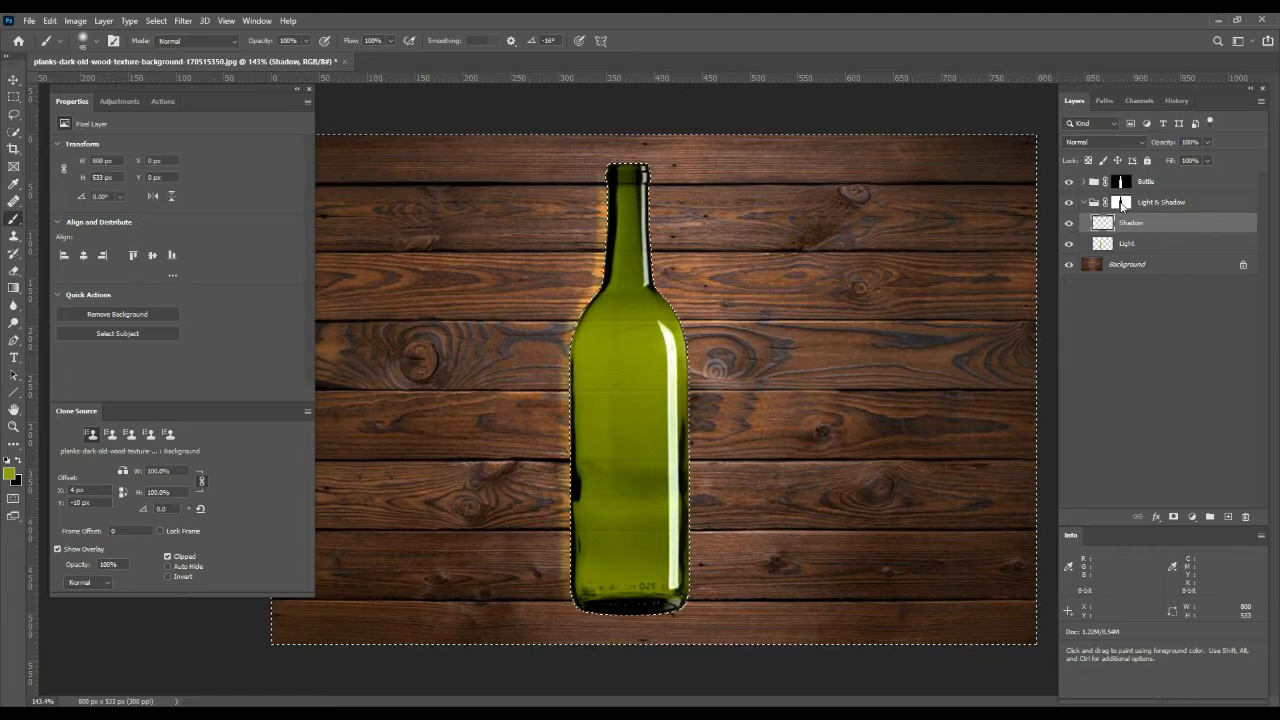
Load the Bottle group's mask as a selection and feather it by 1 pixel.
{"action": "left_click", "coordinate": [1124, 180], "text": "ctrl"}
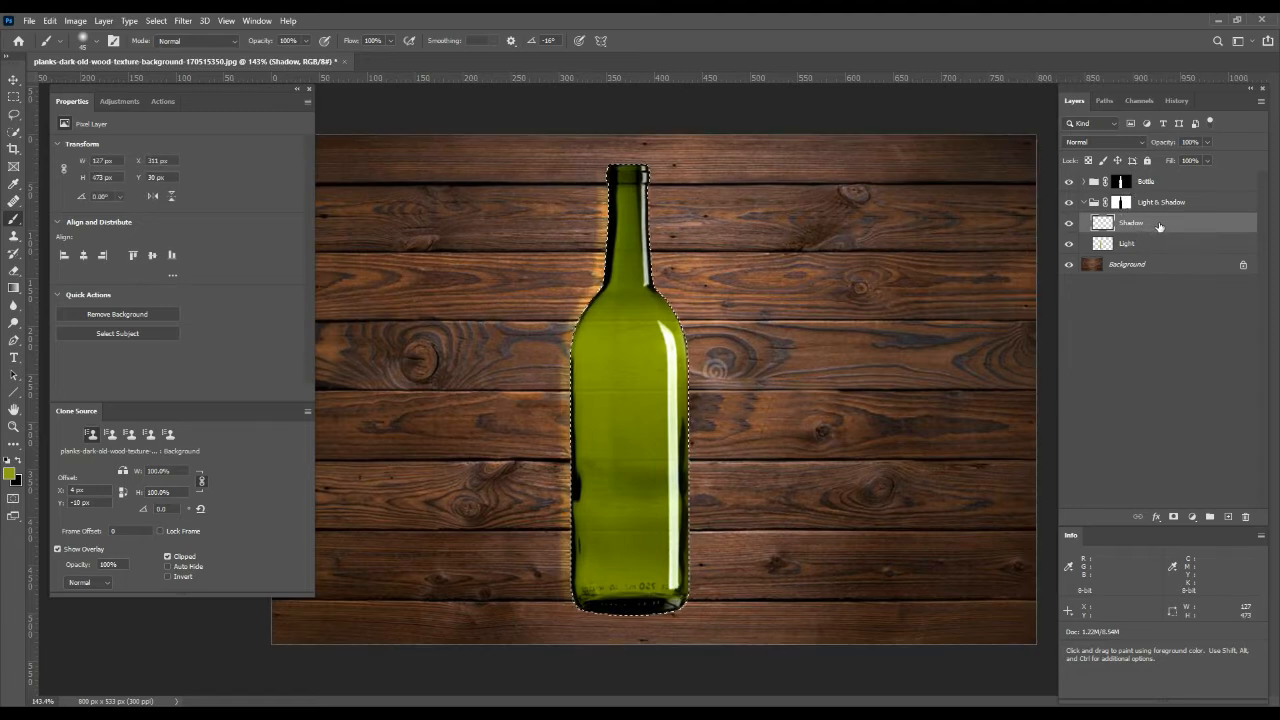
{"action": "key", "text": "shift+F6"}
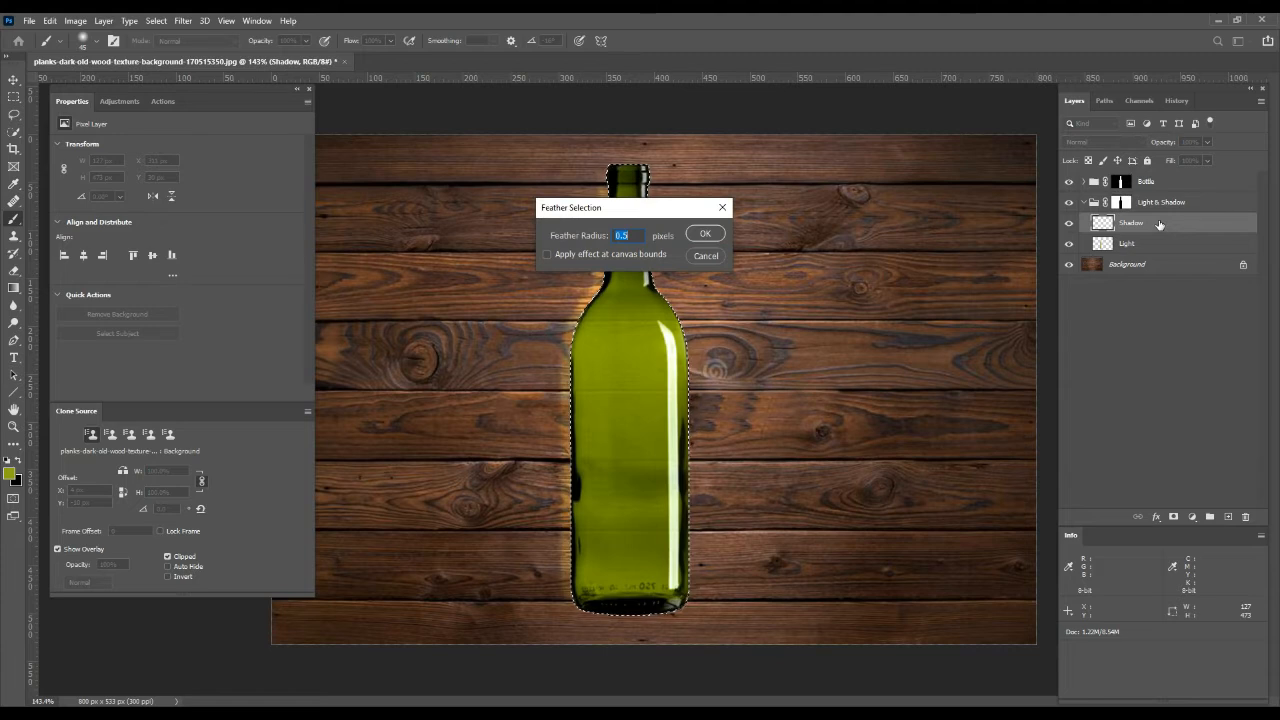
{"action": "type", "text": "1"}
{"action": "key", "text": "Return"}
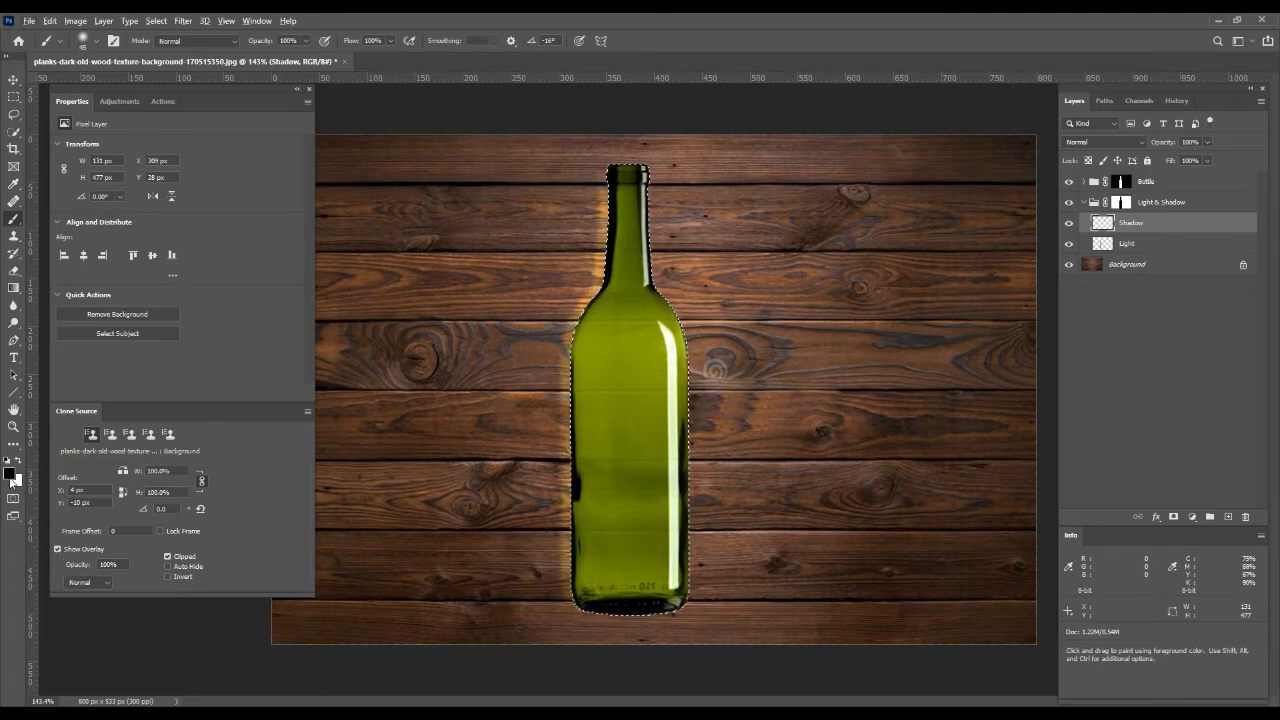
Set the foreground color to very dark green #101302, slightly lighter than a shade sampled from the bottle's dark left edge.
{"action": "left_click", "coordinate": [10, 476]}
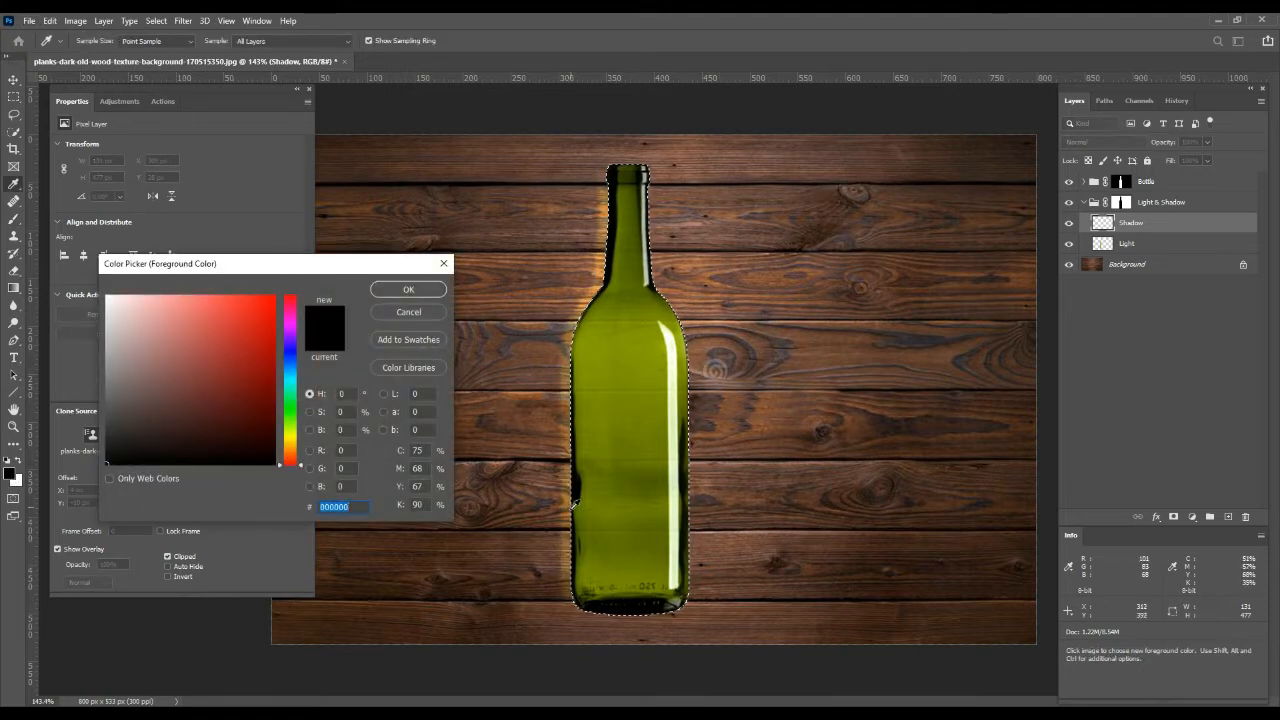
{"action": "left_click", "coordinate": [579, 496]}
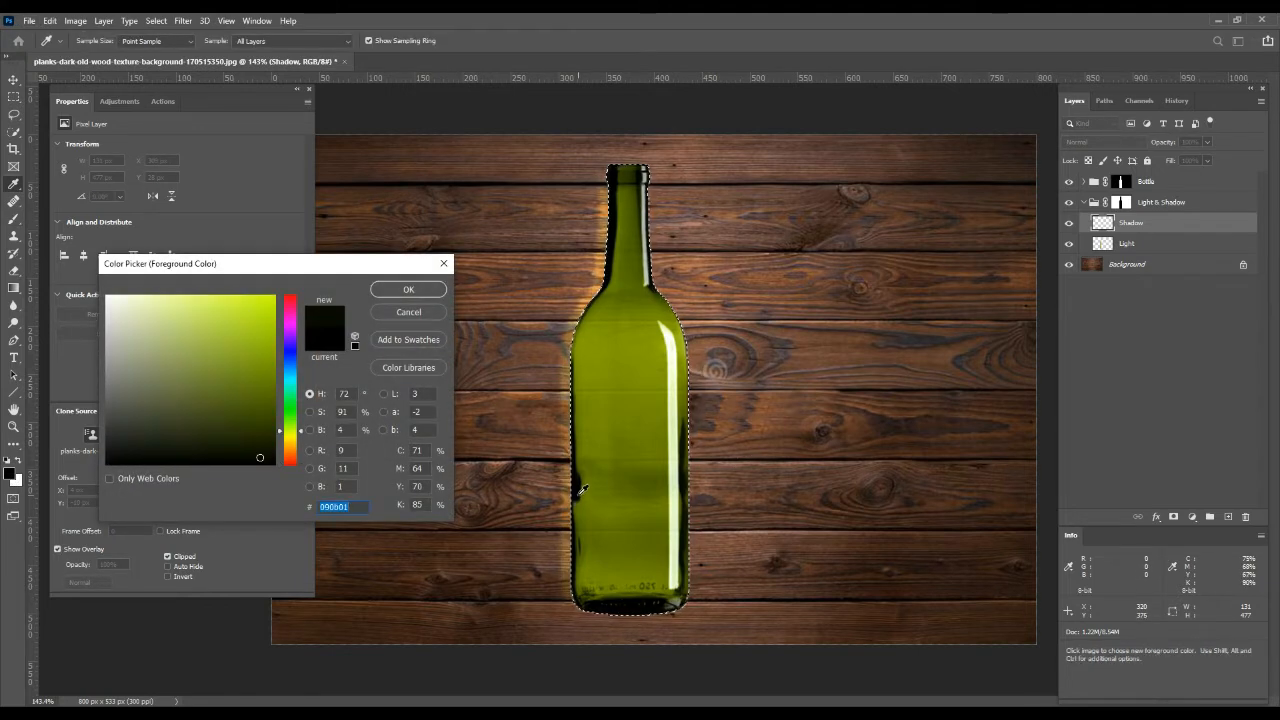
{"action": "left_click", "coordinate": [578, 493]}
{"action": "left_click", "coordinate": [579, 491]}
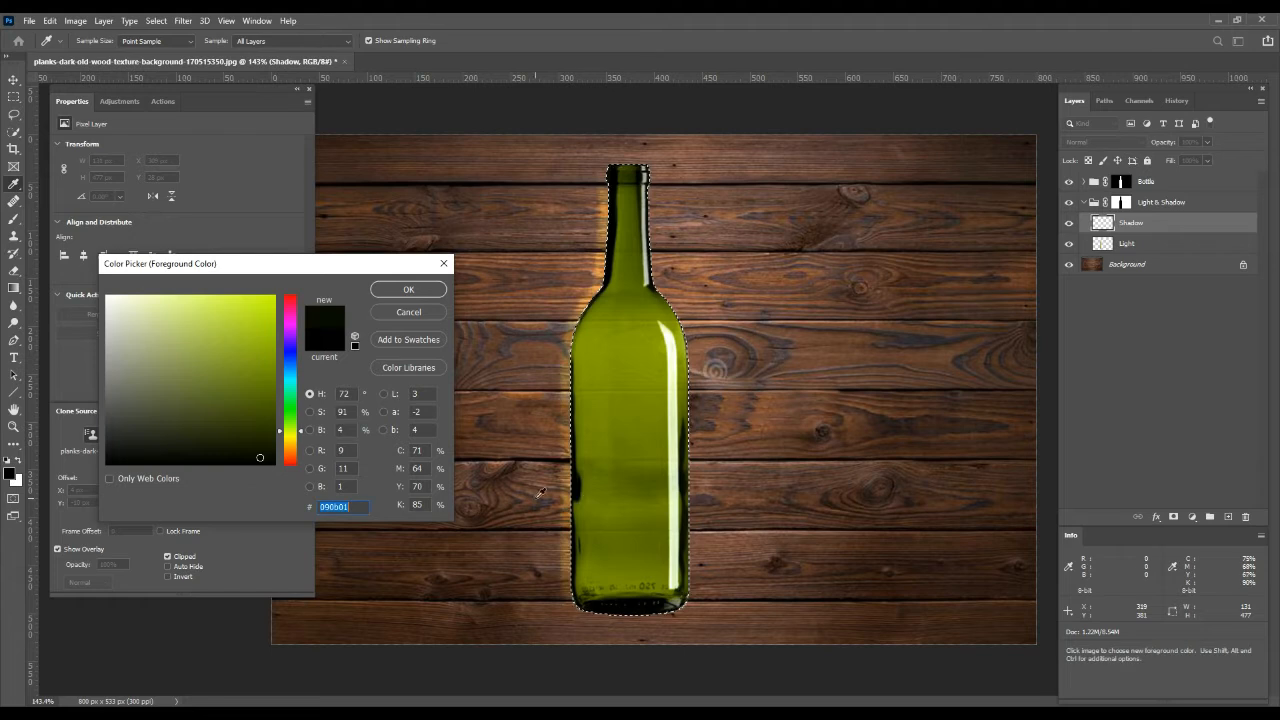
{"action": "left_click", "coordinate": [258, 452]}
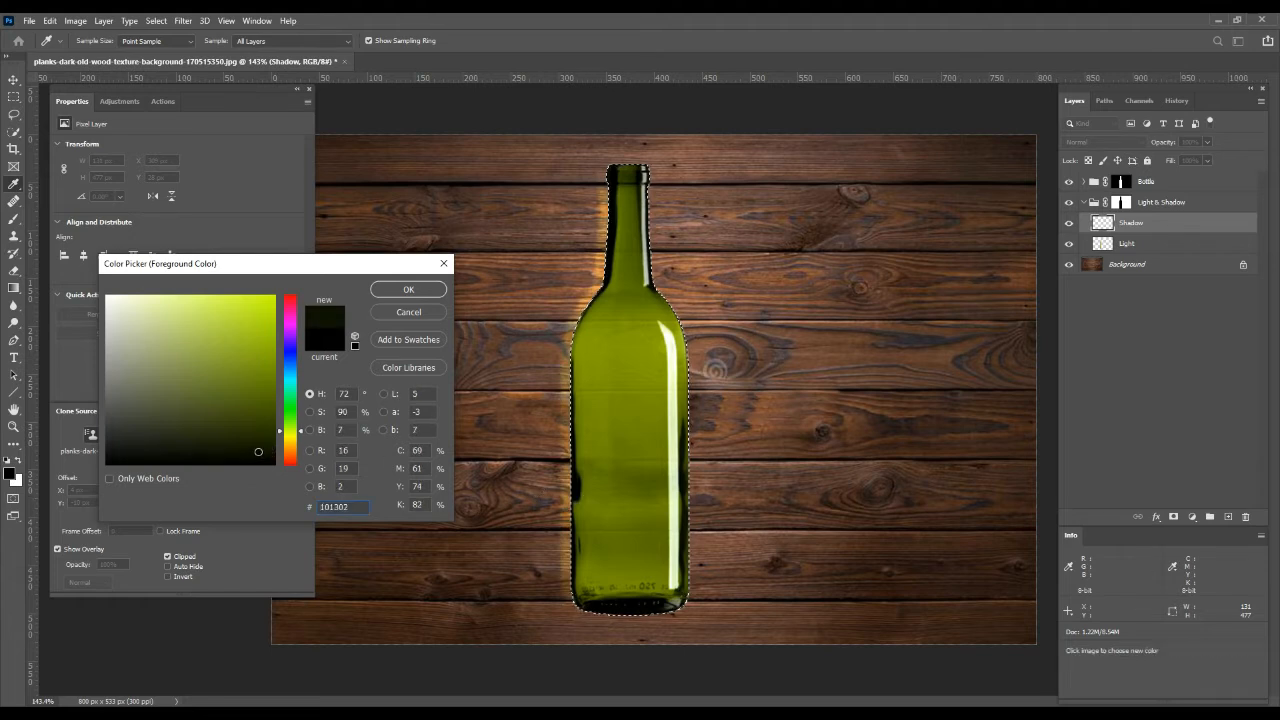
{"action": "left_click", "coordinate": [408, 289]}
Fill the feathered bottle selection on the Shadow layer with the foreground color and deselect.
{"action": "key", "text": "b"}
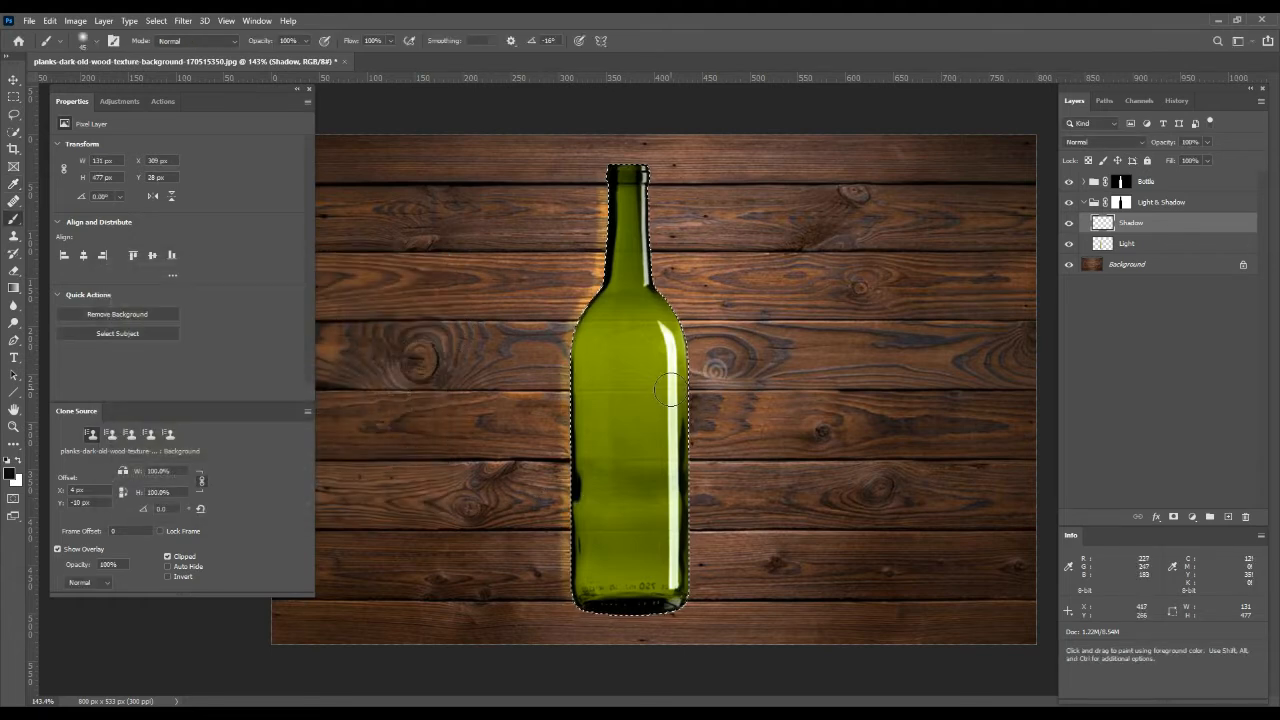
{"action": "key", "text": "alt+BackSpace"}
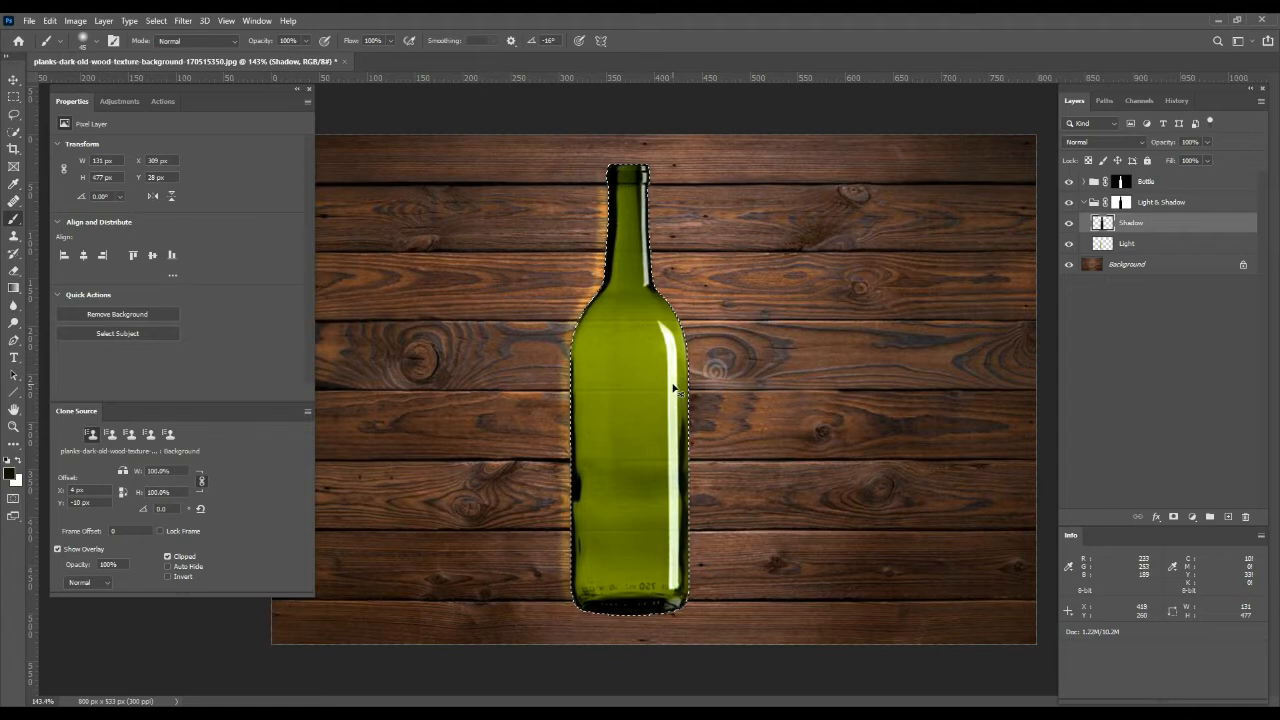
{"action": "key", "text": "ctrl+d"}
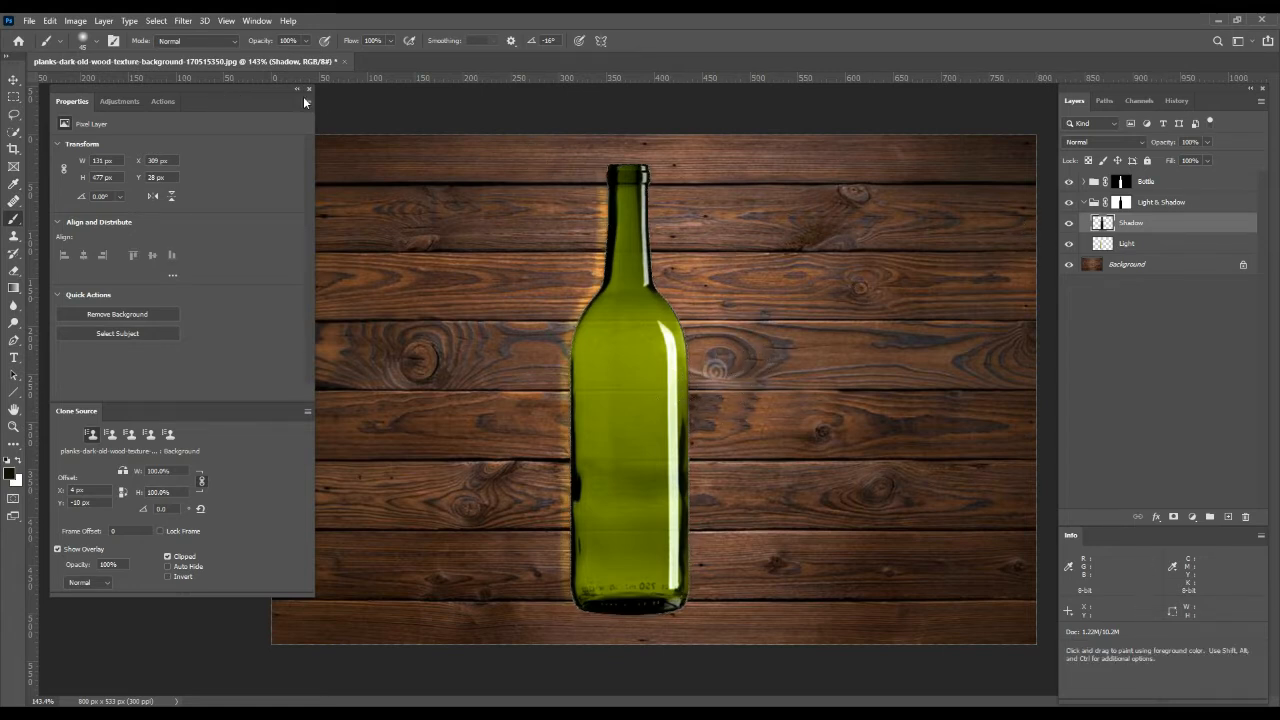
Start a Path Blur on the Shadow layer, draw a leftward path across the bottle's left edge, and redirect the default path leftward.
{"action": "left_click", "coordinate": [184, 21]}
{"action": "mouse_move", "coordinate": [217, 203]}
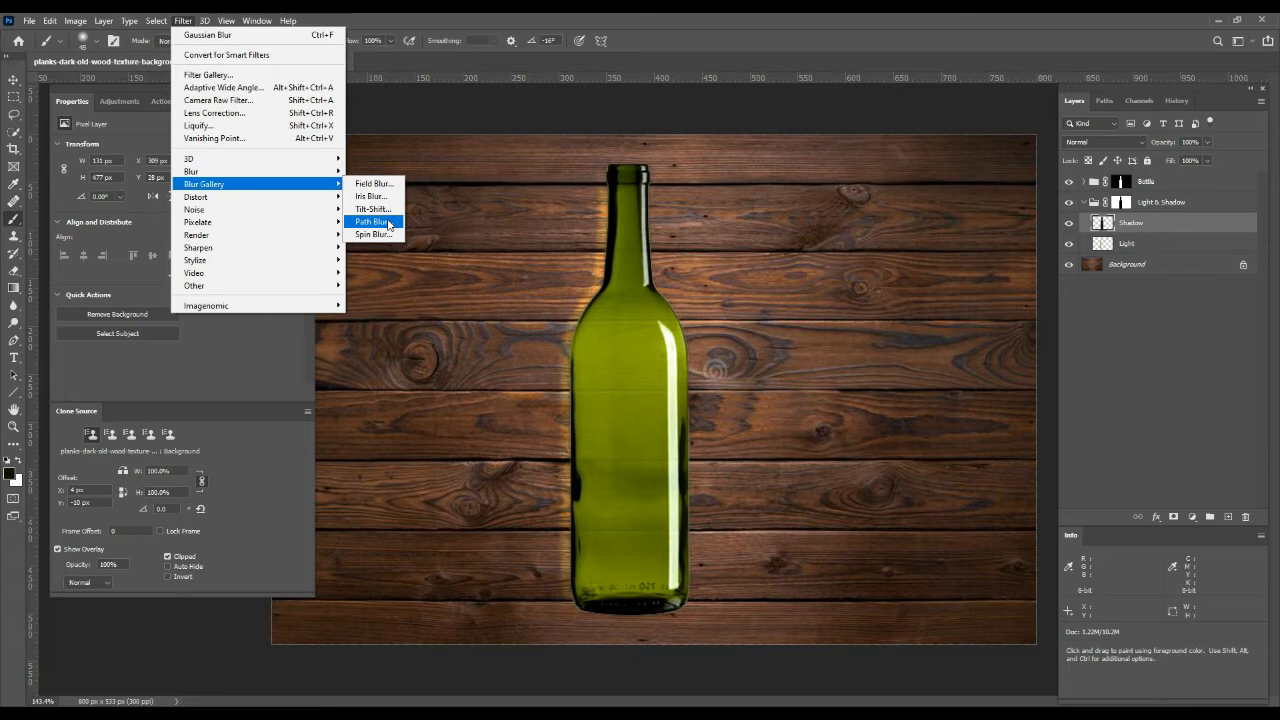
{"action": "left_click", "coordinate": [372, 221]}
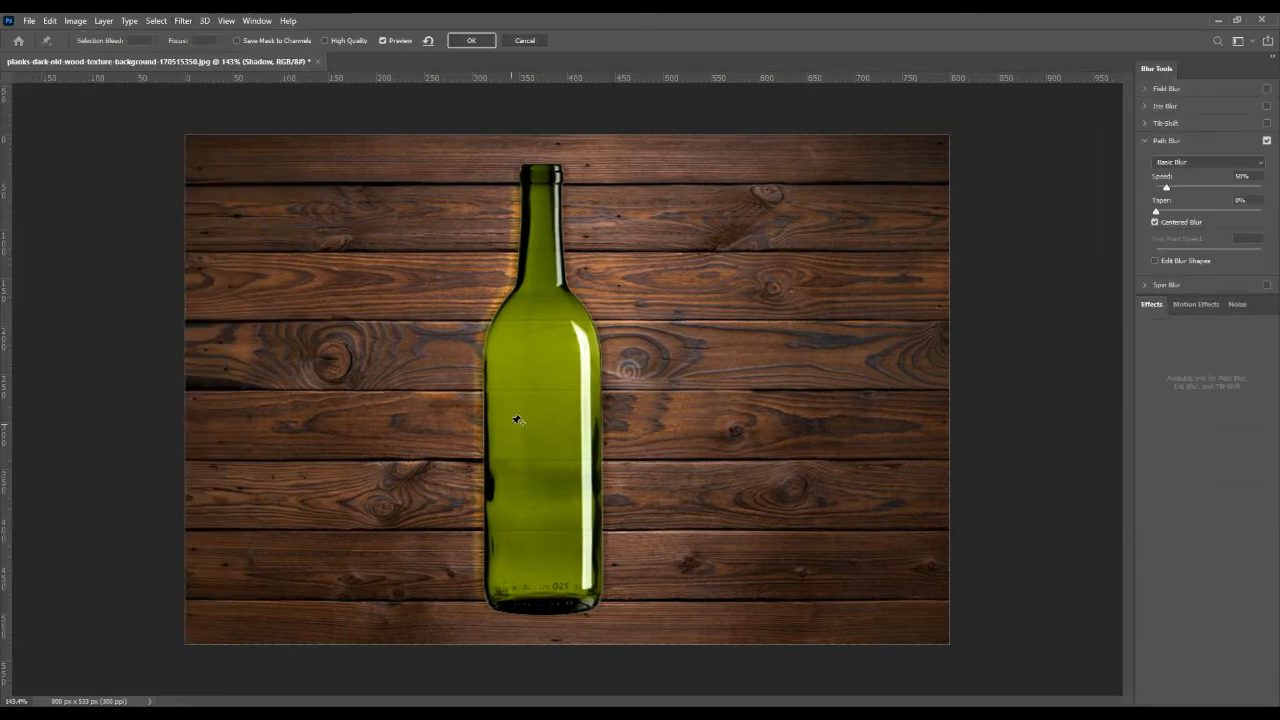
{"action": "left_click", "coordinate": [511, 424]}
{"action": "double_click", "coordinate": [435, 425]}
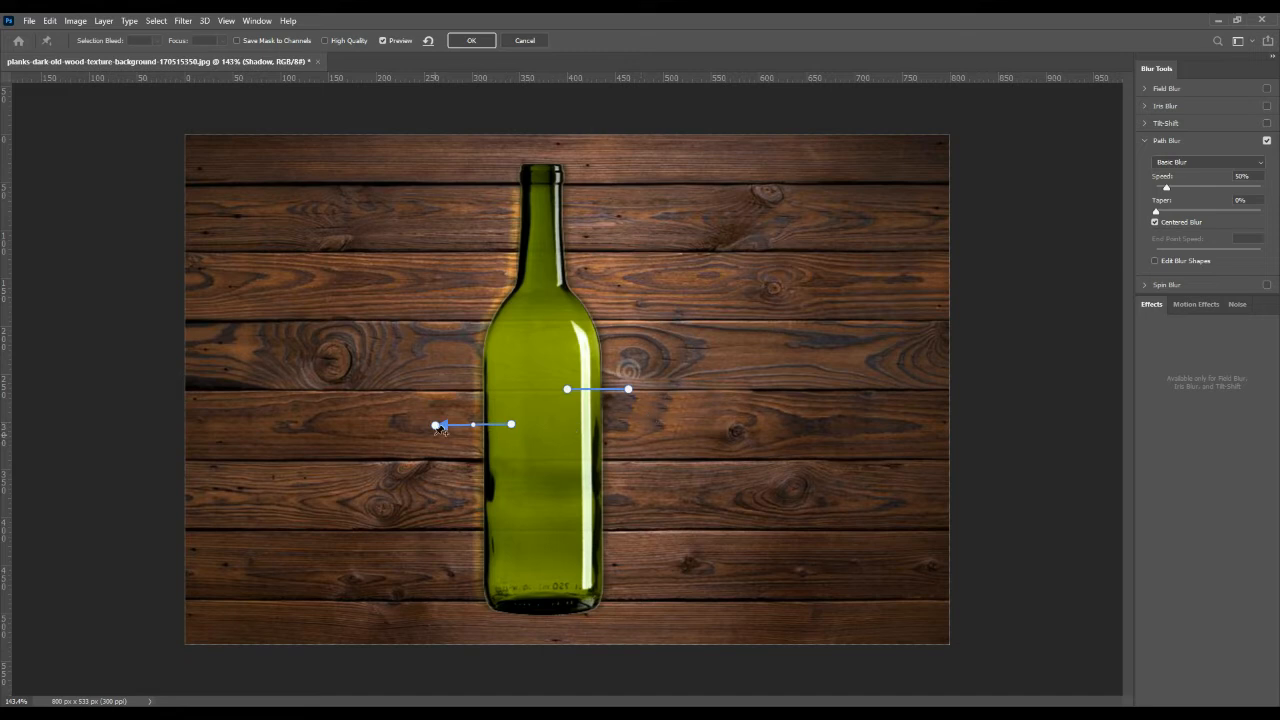
{"action": "left_click", "coordinate": [628, 389]}
{"action": "left_click_drag", "start_coordinate": [629, 390], "coordinate": [478, 394]}
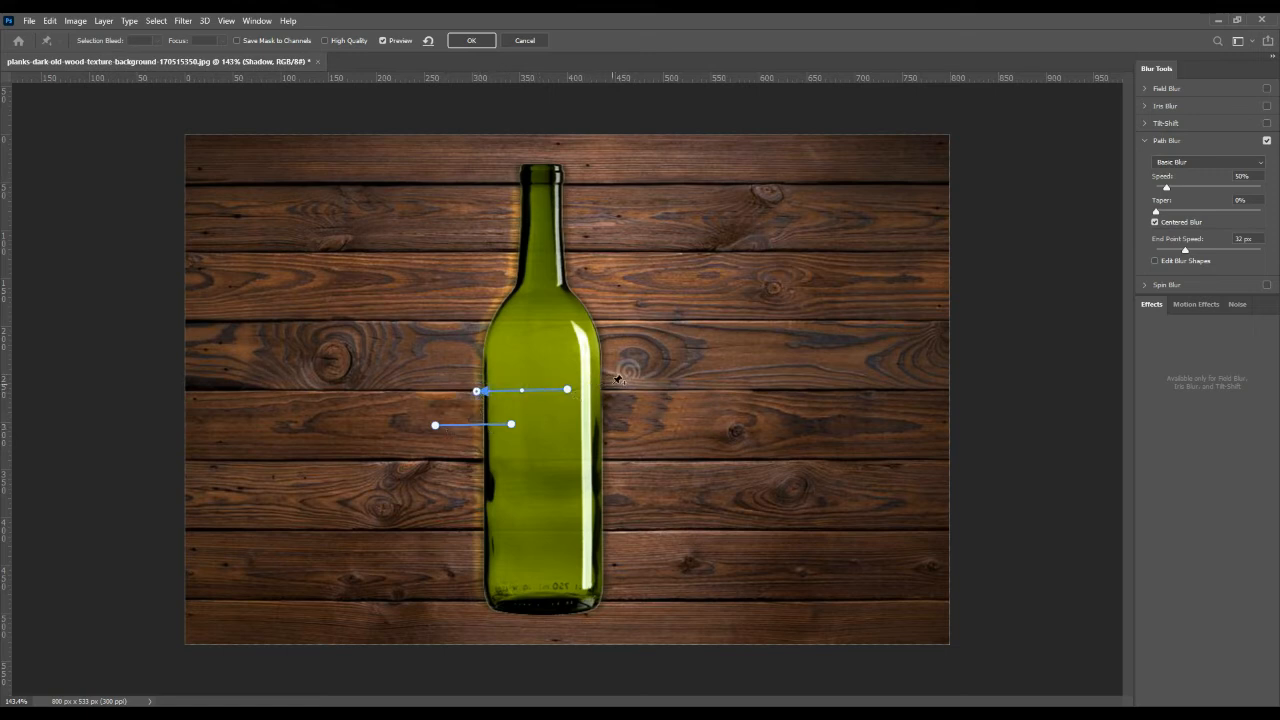
Compare the image with and without Path Blur, set the taper to 9%, and extend both paths farther left over the wood.
{"action": "left_click", "coordinate": [1268, 142]}
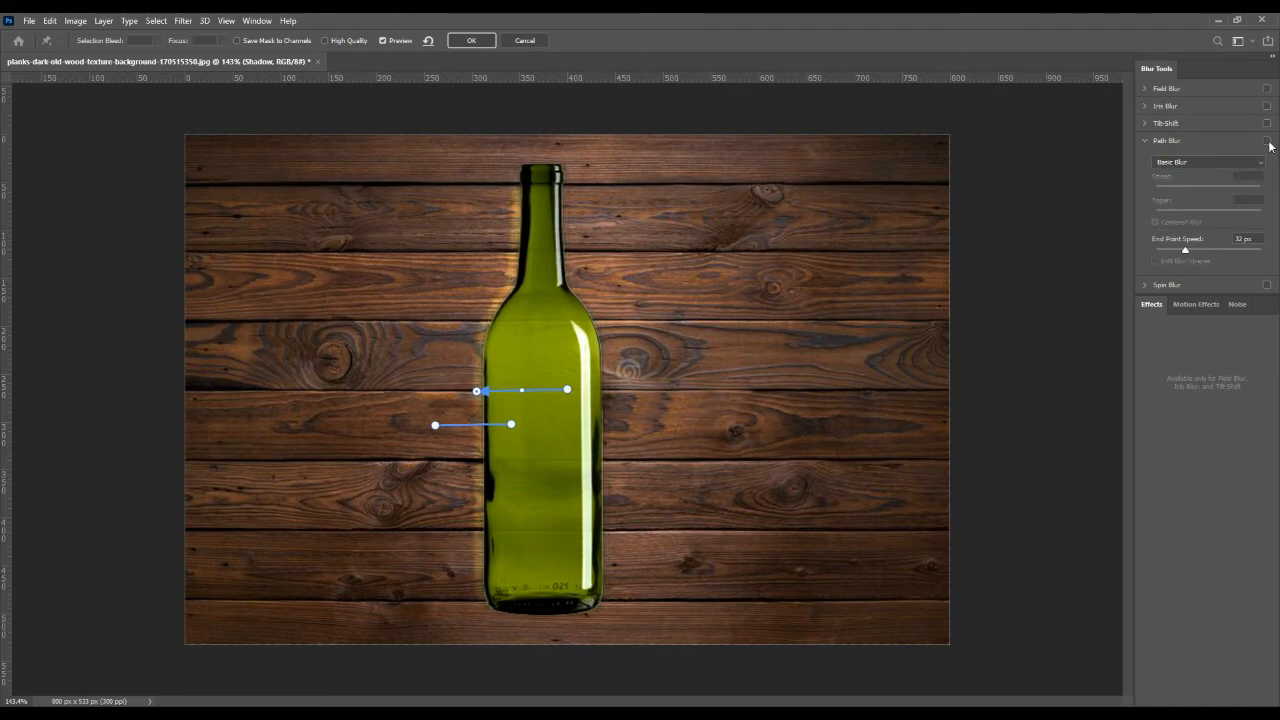
{"action": "left_click", "coordinate": [1268, 142]}
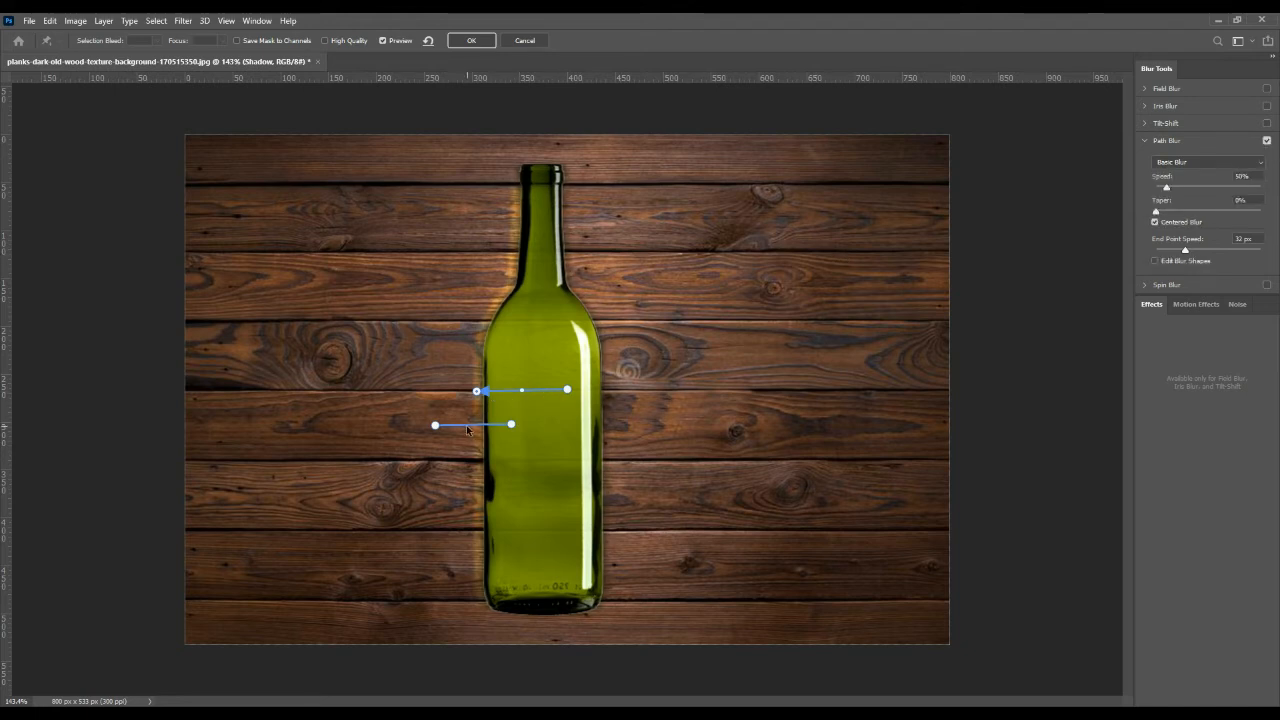
{"action": "left_click_drag", "start_coordinate": [1156, 211], "coordinate": [1175, 212]}
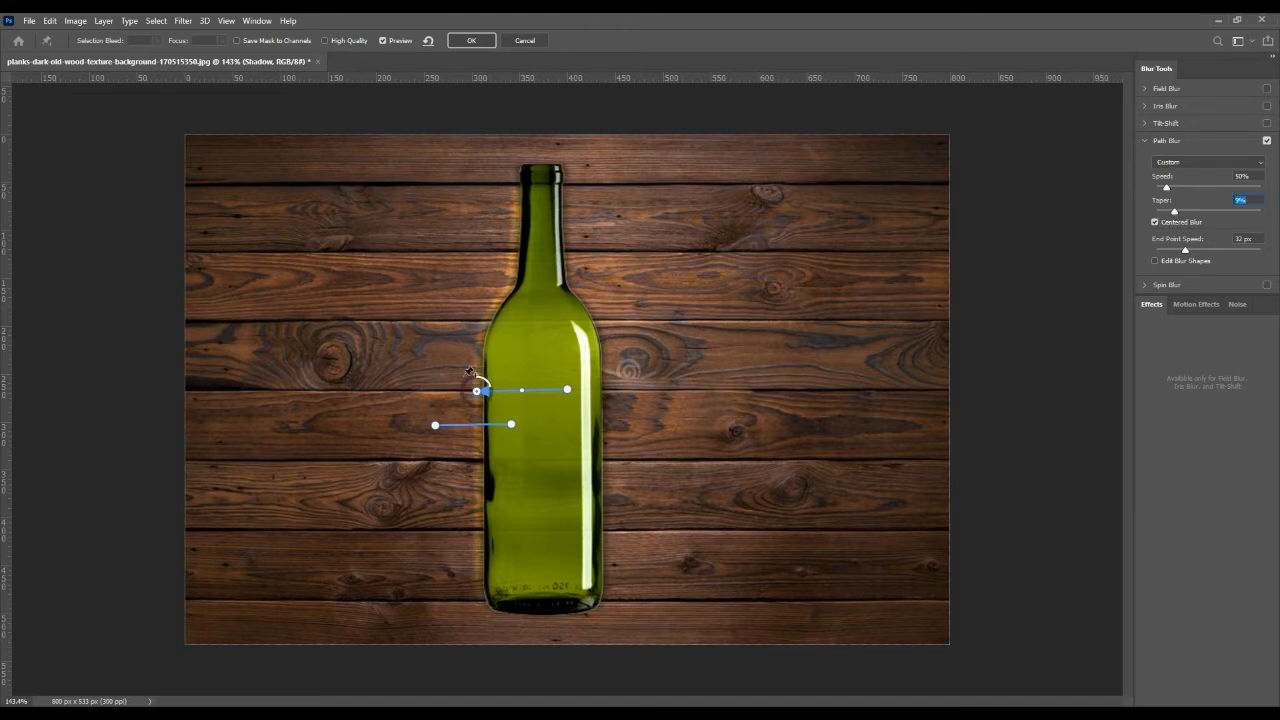
{"action": "left_click_drag", "start_coordinate": [477, 390], "coordinate": [369, 390]}
{"action": "left_click_drag", "start_coordinate": [435, 427], "coordinate": [383, 426]}
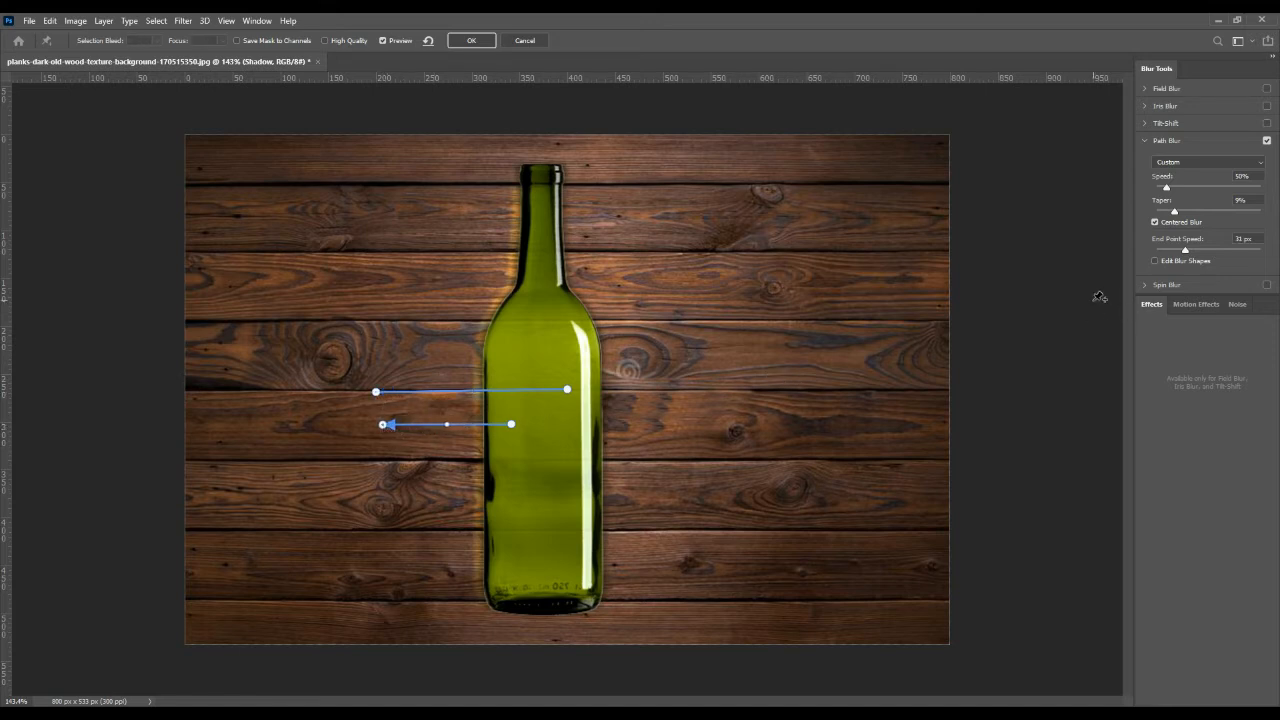
{"action": "left_click_drag", "start_coordinate": [512, 427], "coordinate": [514, 423]}
Turn off Centered Blur and set the end point speed at the lower path's start to 129 px.
{"action": "left_click_drag", "start_coordinate": [1185, 249], "coordinate": [1147, 253]}
{"action": "left_click", "coordinate": [1155, 222]}
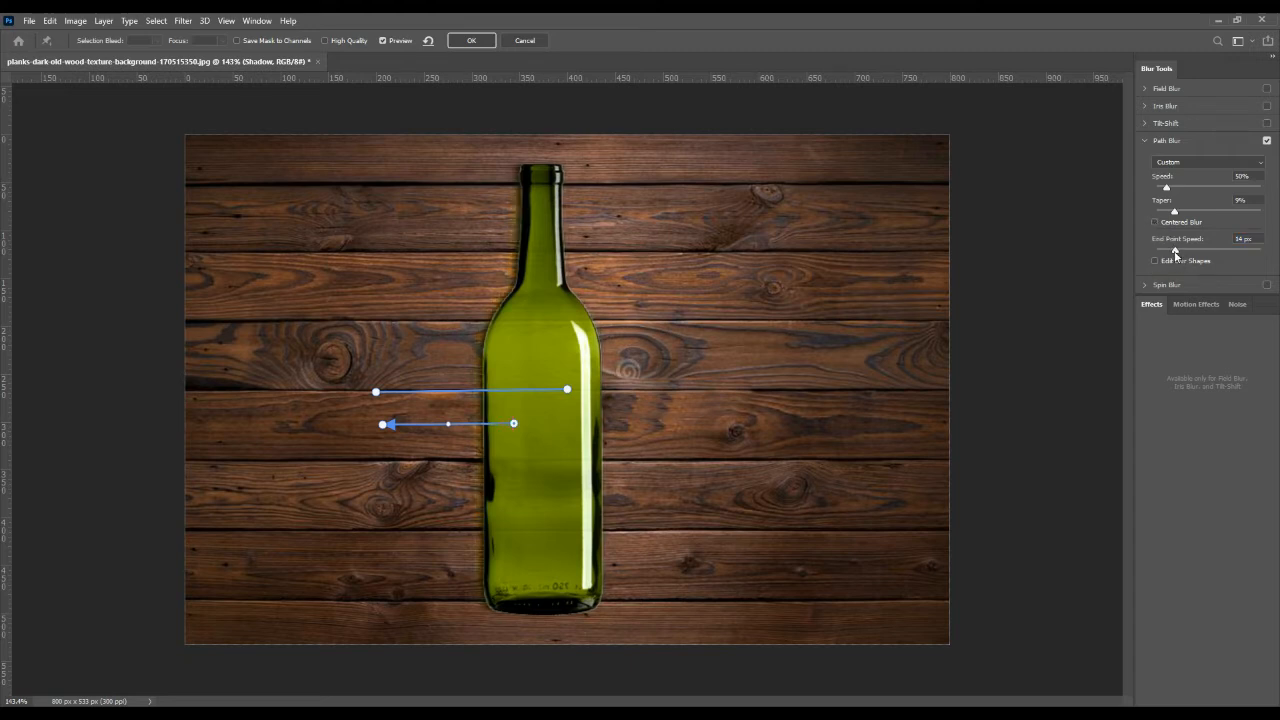
{"action": "left_click_drag", "start_coordinate": [1175, 253], "coordinate": [1196, 254]}
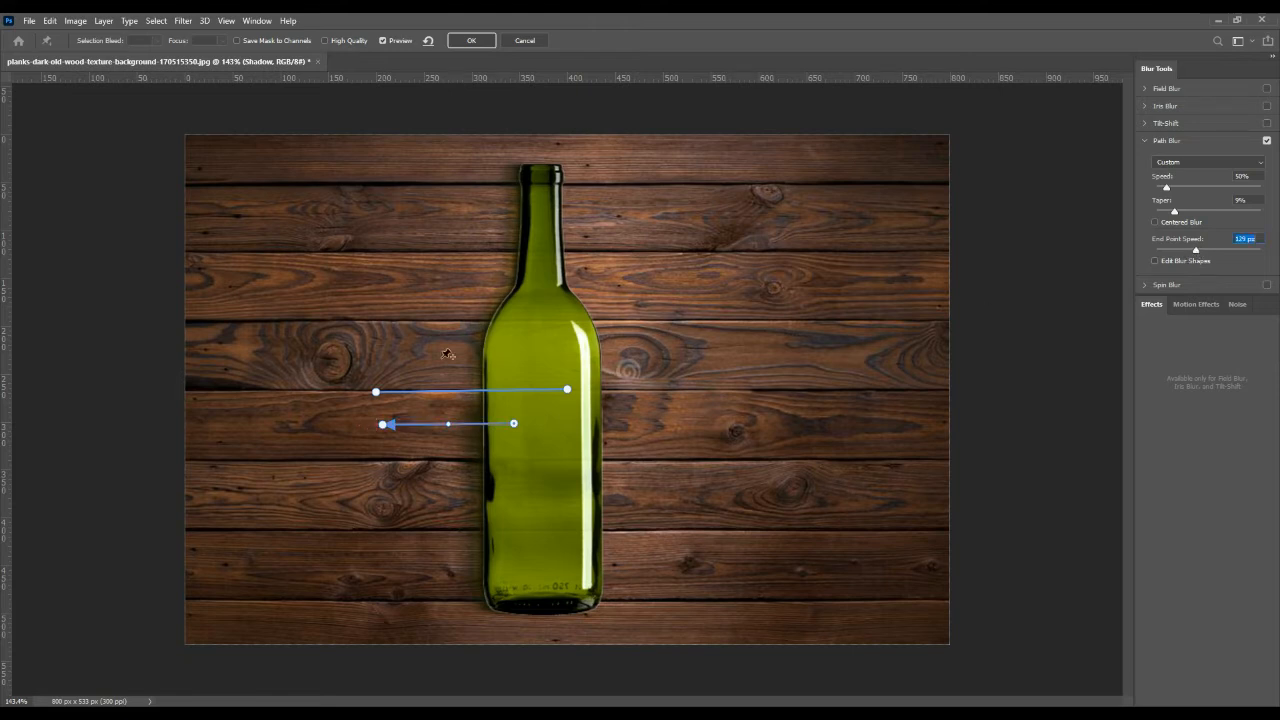
Extend the lower path's left end farther over the wood, with end point speed 62 px and overall blur speed 80%.
{"action": "left_click_drag", "start_coordinate": [383, 427], "coordinate": [335, 429]}
{"action": "mouse_move", "coordinate": [1185, 253]}
{"action": "left_mouse_down"}
{"action": "mouse_move", "coordinate": [1196, 254]}
{"action": "mouse_move", "coordinate": [1184, 252]}
{"action": "left_mouse_up"}
{"action": "left_click_drag", "start_coordinate": [1166, 187], "coordinate": [1176, 186]}
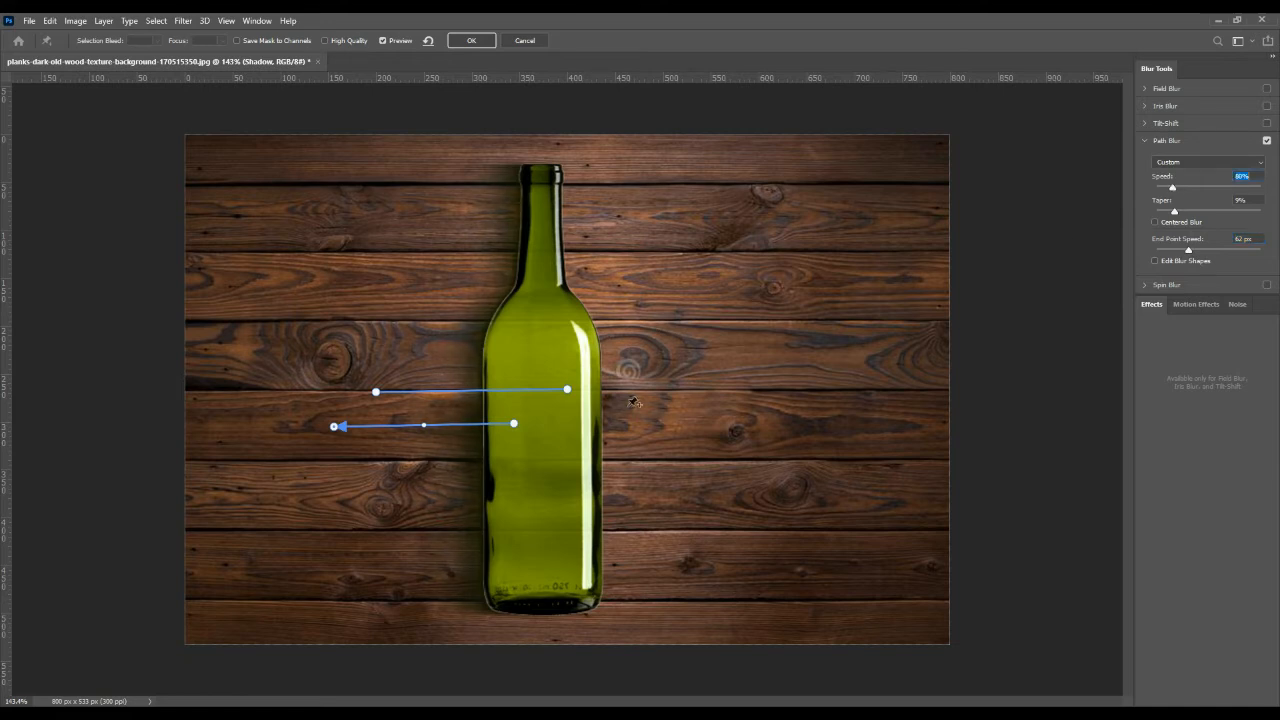
Shorten the upper path to start in the bottle's left half, and shift the lower path's two end points slightly down.
{"action": "left_click_drag", "start_coordinate": [567, 389], "coordinate": [512, 431]}
{"action": "left_click", "coordinate": [513, 425]}
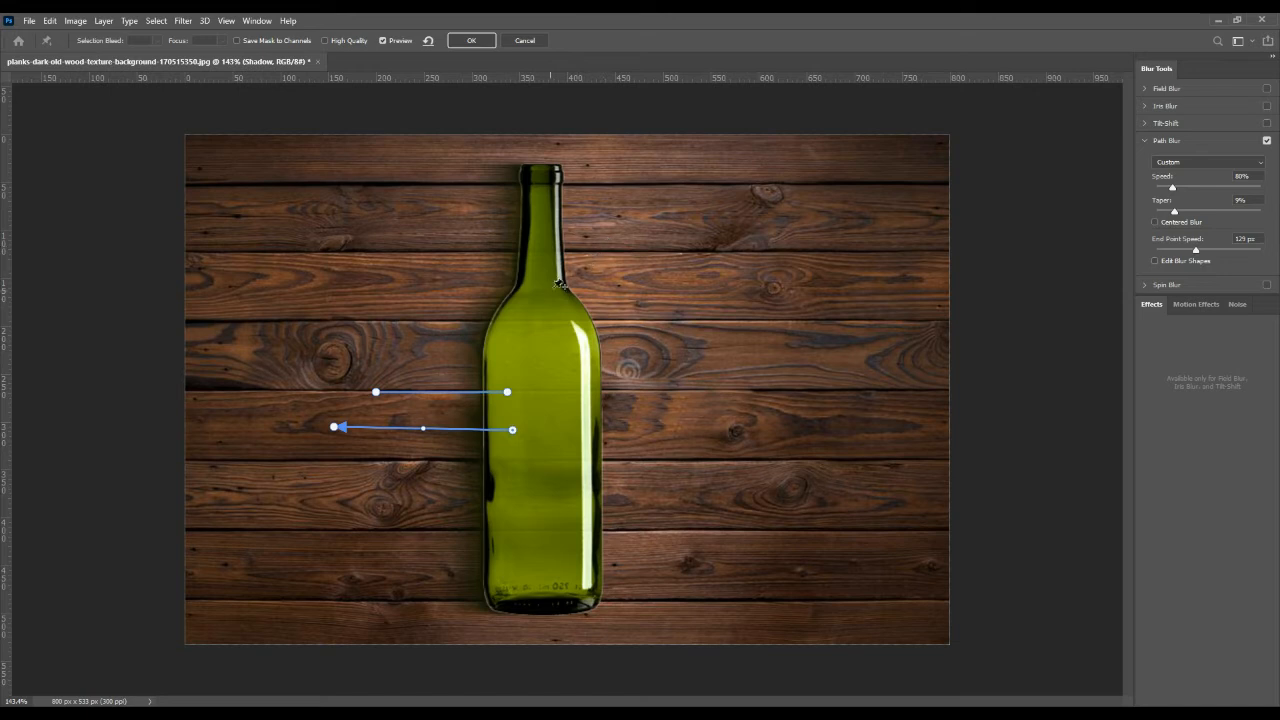
{"action": "left_click_drag", "start_coordinate": [335, 430], "coordinate": [337, 431]}
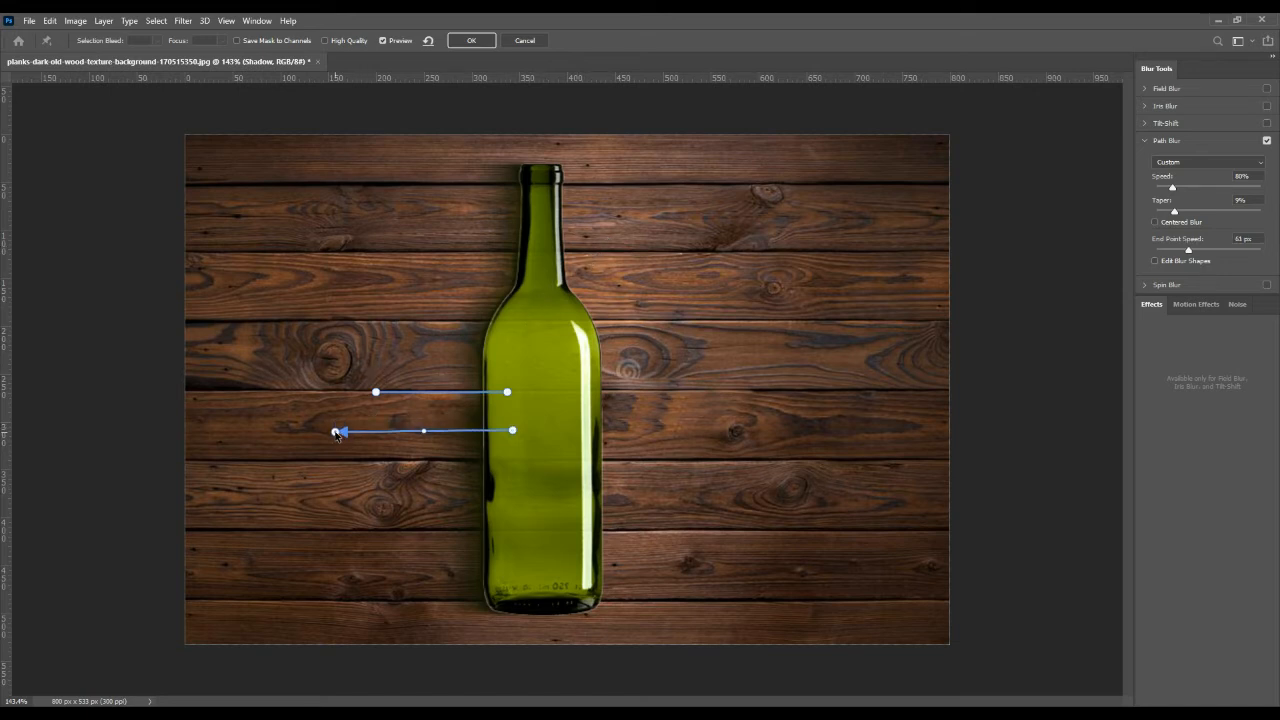
Set the end point speed at the lower path's left end to 111 px and the overall blur speed to 92%.
{"action": "left_click_drag", "start_coordinate": [1191, 254], "coordinate": [1197, 252]}
{"action": "left_click_drag", "start_coordinate": [1173, 188], "coordinate": [1176, 187]}
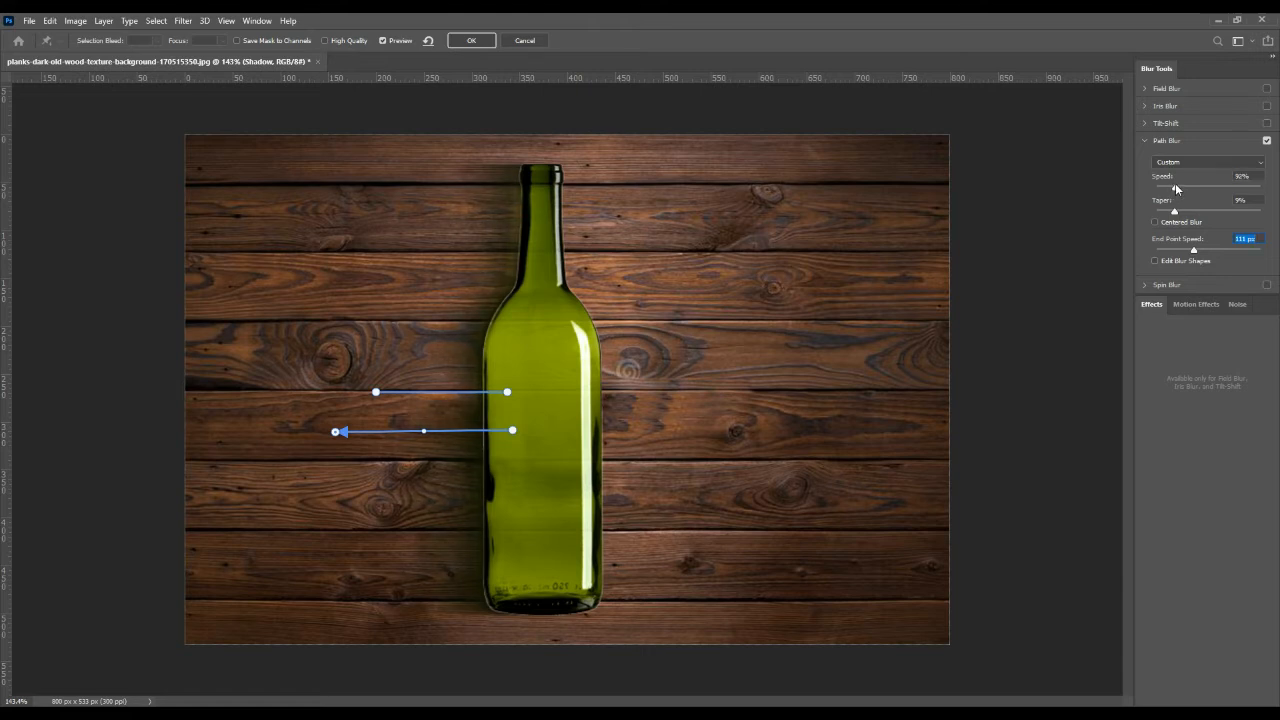
Apply the Path Blur settings to the Shadow layer.
{"action": "left_click", "coordinate": [1175, 188]}
{"action": "left_click", "coordinate": [464, 41]}
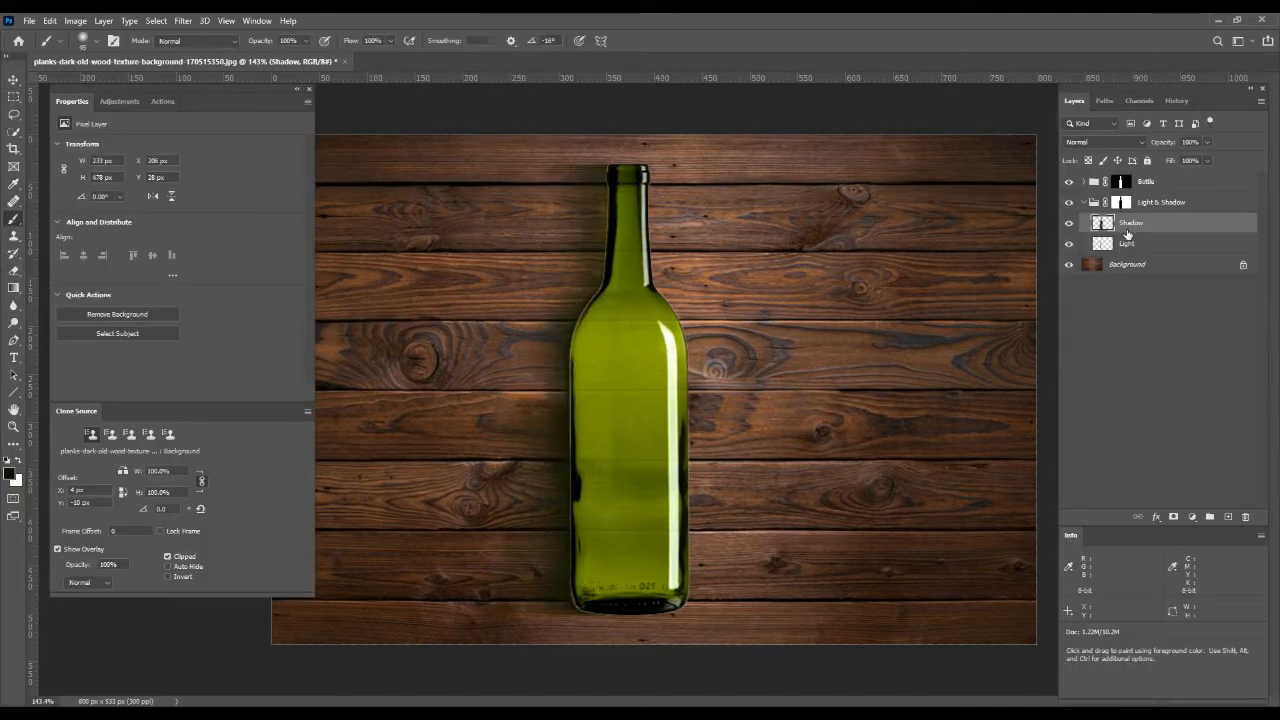
{"action": "key", "text": "ctrl+t"}
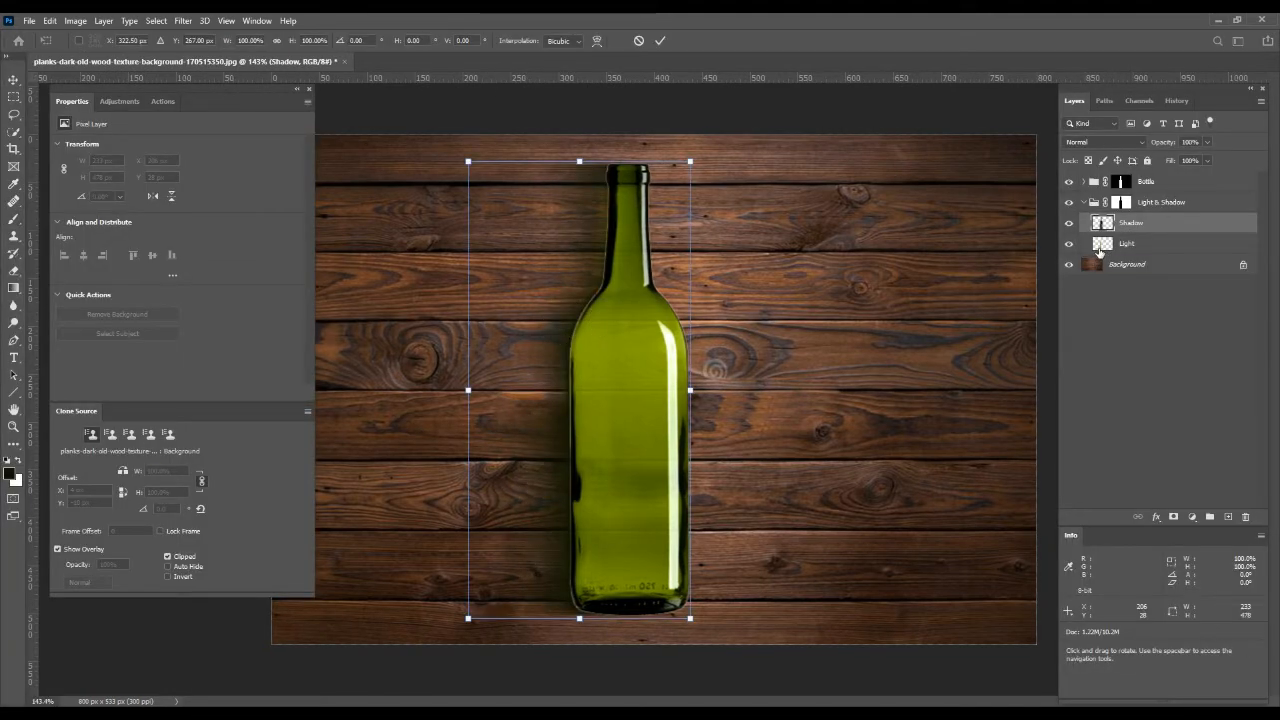
{"action": "key", "text": "Return"}
{"action": "key", "text": "b"}
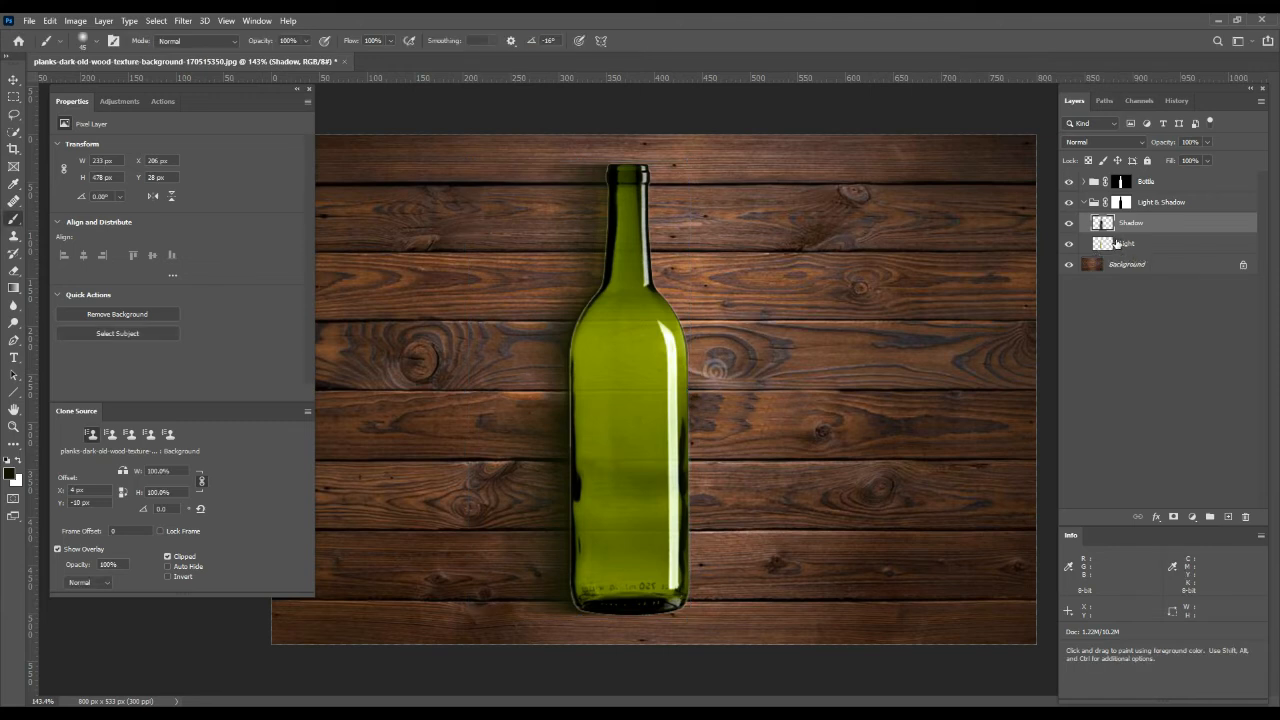
Move the blurred shadow 11 px left and 13 px down with Free Transform.
{"action": "key", "text": "ctrl+t"}
{"action": "key", "text": "Down"}
{"action": "key", "text": "Down"}
{"action": "key", "text": "Down"}
{"action": "key", "text": "Down"}
{"action": "key", "text": "Down"}
{"action": "key", "text": "Down"}
{"action": "key", "text": "Down"}
{"action": "key", "text": "Down"}
{"action": "key", "text": "Down"}
{"action": "key", "text": "Down"}
{"action": "key", "text": "Down"}
{"action": "key", "text": "Down"}
{"action": "key", "text": "Down"}
{"action": "key", "text": "Down"}
{"action": "key", "text": "Down"}
{"action": "key", "text": "Down"}
{"action": "key", "text": "Down"}
{"action": "key", "text": "Down"}
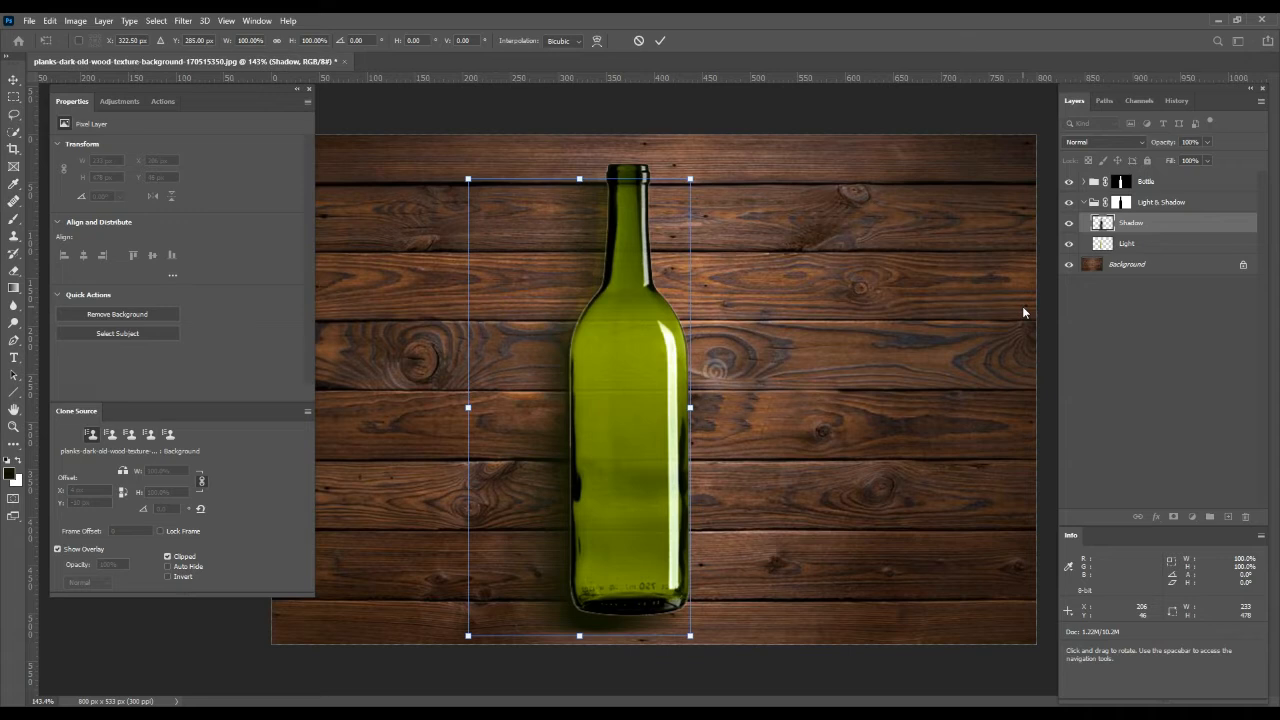
{"action": "key", "text": "Left"}
{"action": "key", "text": "Left"}
{"action": "key", "text": "Left"}
{"action": "key", "text": "Left"}
{"action": "key", "text": "Left"}
{"action": "key", "text": "Left"}
{"action": "key", "text": "Left"}
{"action": "key", "text": "Left"}
{"action": "key", "text": "Left"}
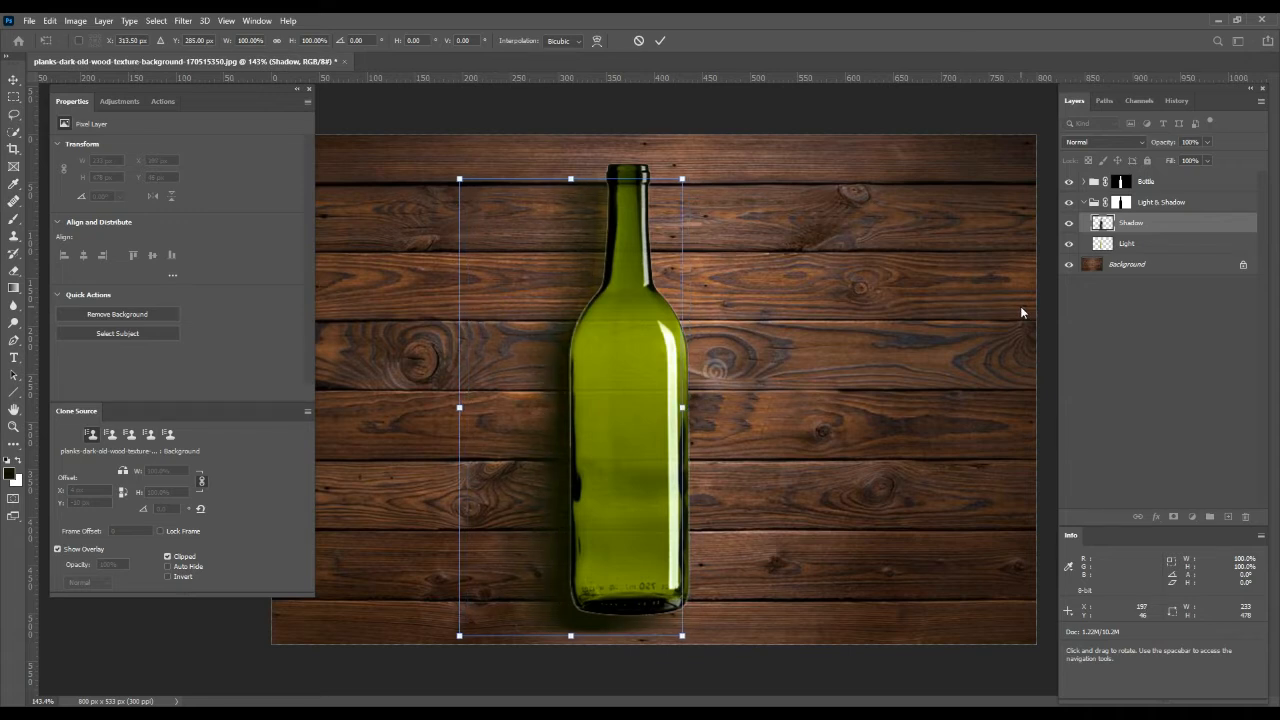
{"action": "key", "text": "Up"}
{"action": "key", "text": "Up"}
{"action": "key", "text": "Up"}
{"action": "key", "text": "Up"}
{"action": "key", "text": "Up"}
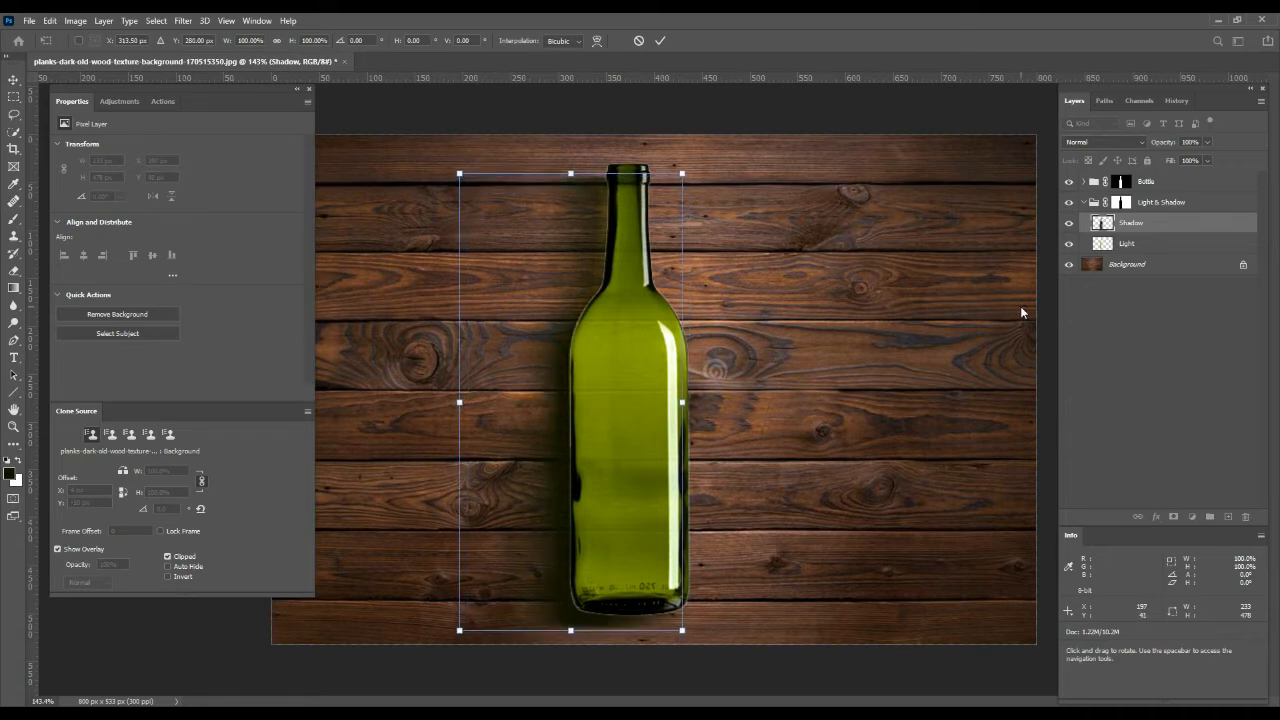
{"action": "key", "text": "Left"}
{"action": "key", "text": "Left"}
{"action": "key", "text": "Return"}
{"action": "key", "text": "b"}
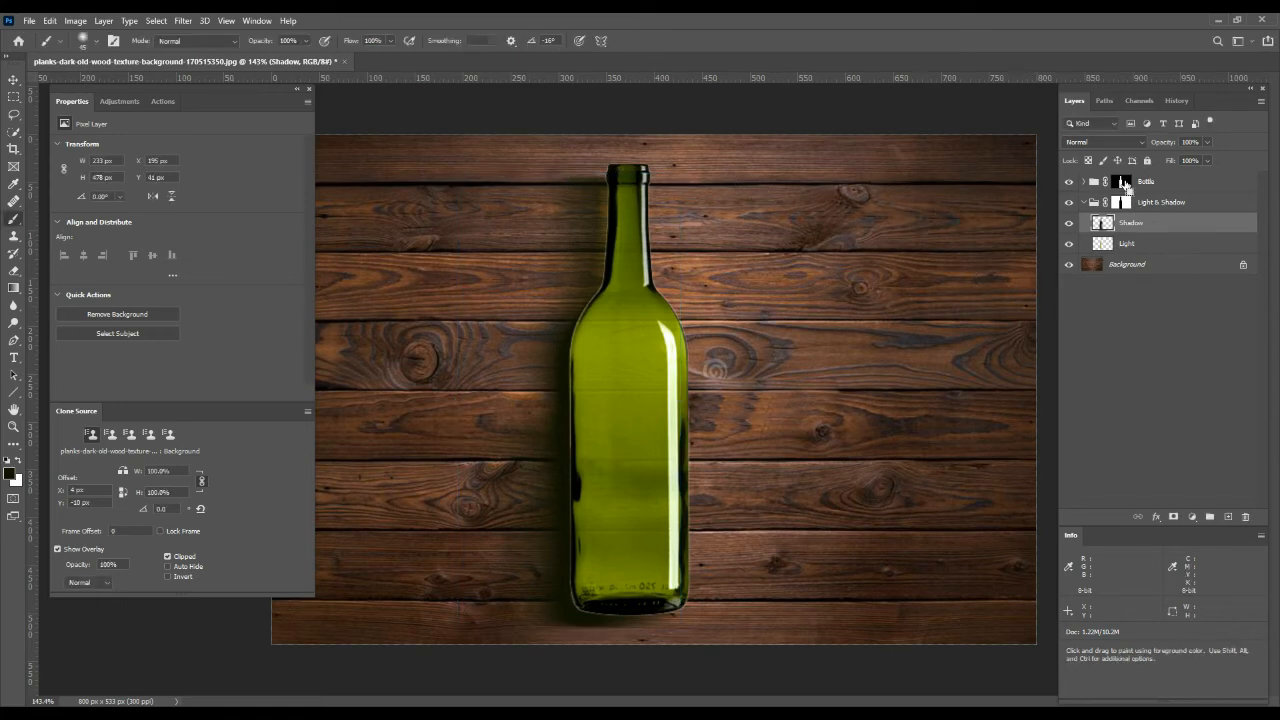
Add a layer mask to the Shadow layer and try a full-opacity black brush stroke along the bottle's neck, undoing it.
{"action": "left_click", "coordinate": [1173, 516]}
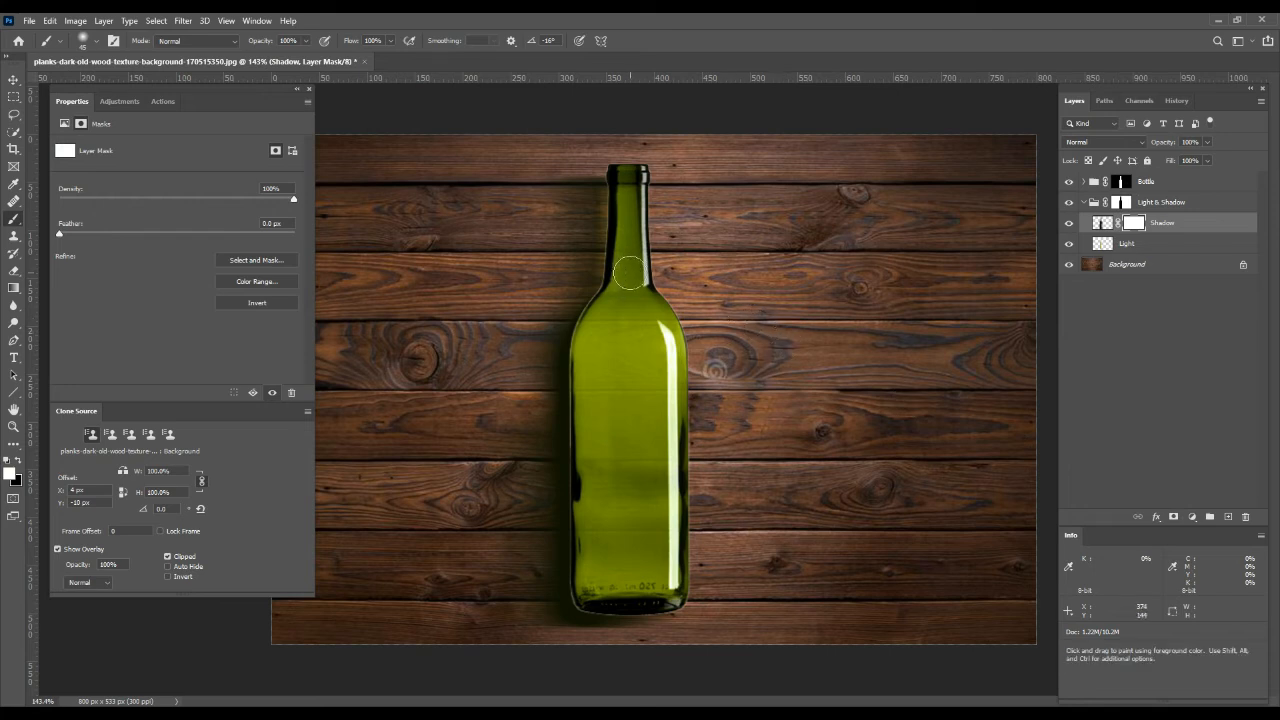
{"action": "key", "text": "x"}
{"action": "left_click_drag", "start_coordinate": [631, 226], "coordinate": [615, 306]}
{"action": "key", "text": "ctrl+z"}
Set the brush opacity to 25% and paint black on the Shadow mask down the bottle from the neck to the base.
{"action": "left_click", "coordinate": [306, 41]}
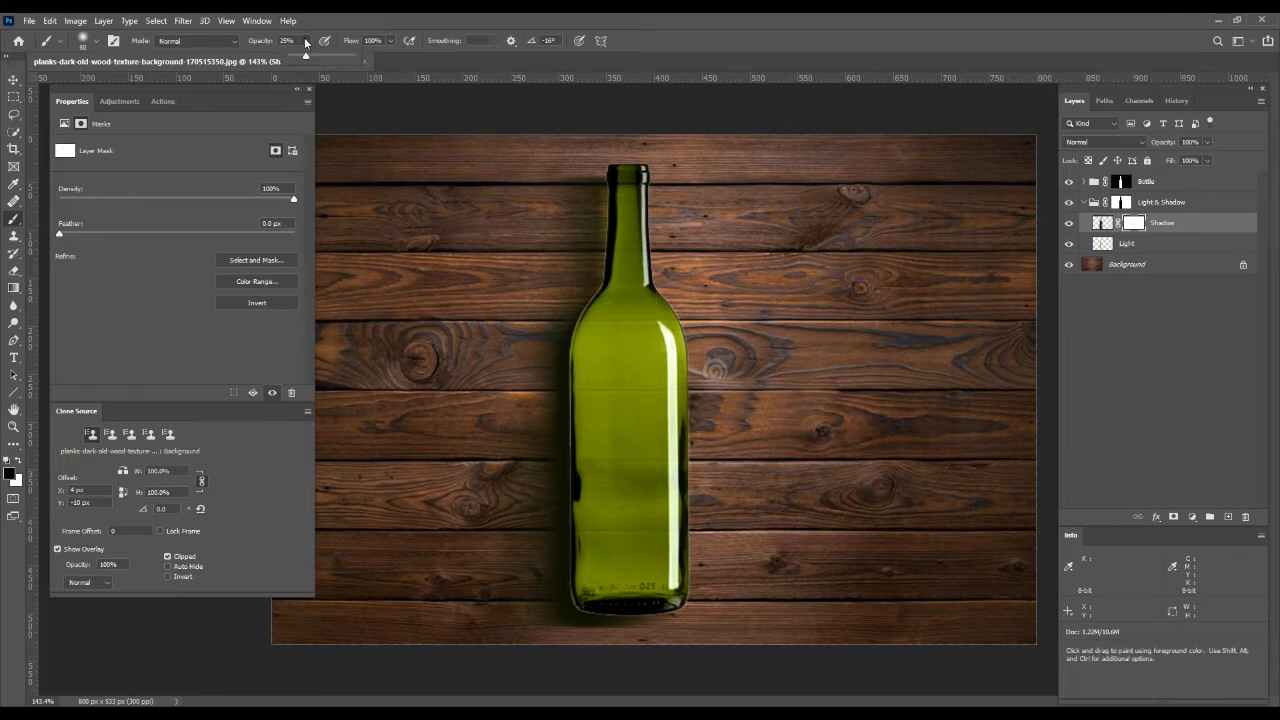
{"action": "left_click_drag", "start_coordinate": [297, 41], "coordinate": [257, 43]}
{"action": "type", "text": "25"}
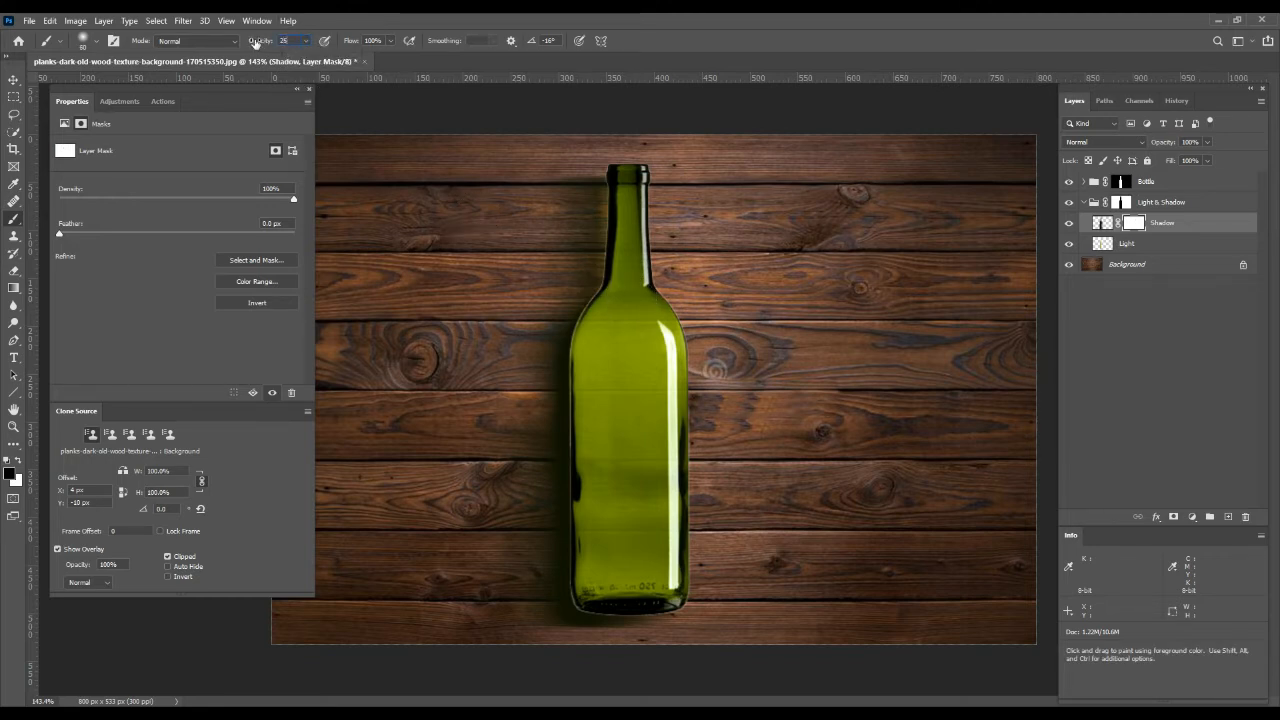
{"action": "key", "text": "Return"}
{"action": "mouse_move", "coordinate": [622, 222]}
{"action": "left_mouse_down"}
{"action": "mouse_move", "coordinate": [583, 430]}
{"action": "mouse_move", "coordinate": [579, 364]}
{"action": "mouse_move", "coordinate": [592, 595]}
{"action": "left_mouse_up"}
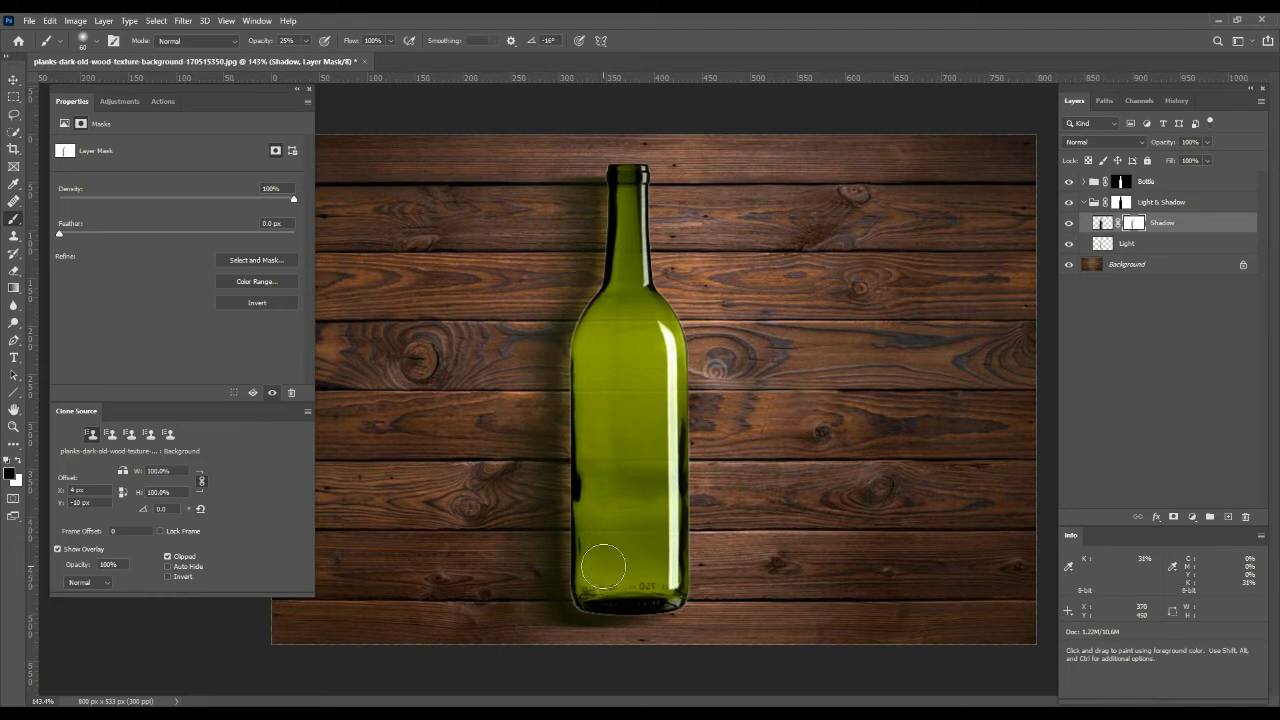
Compare the image with and without the Shadow layer, from far away and close up.
{"action": "scroll", "coordinate": [591, 354], "scroll_direction": "down", "scroll_amount": 6}
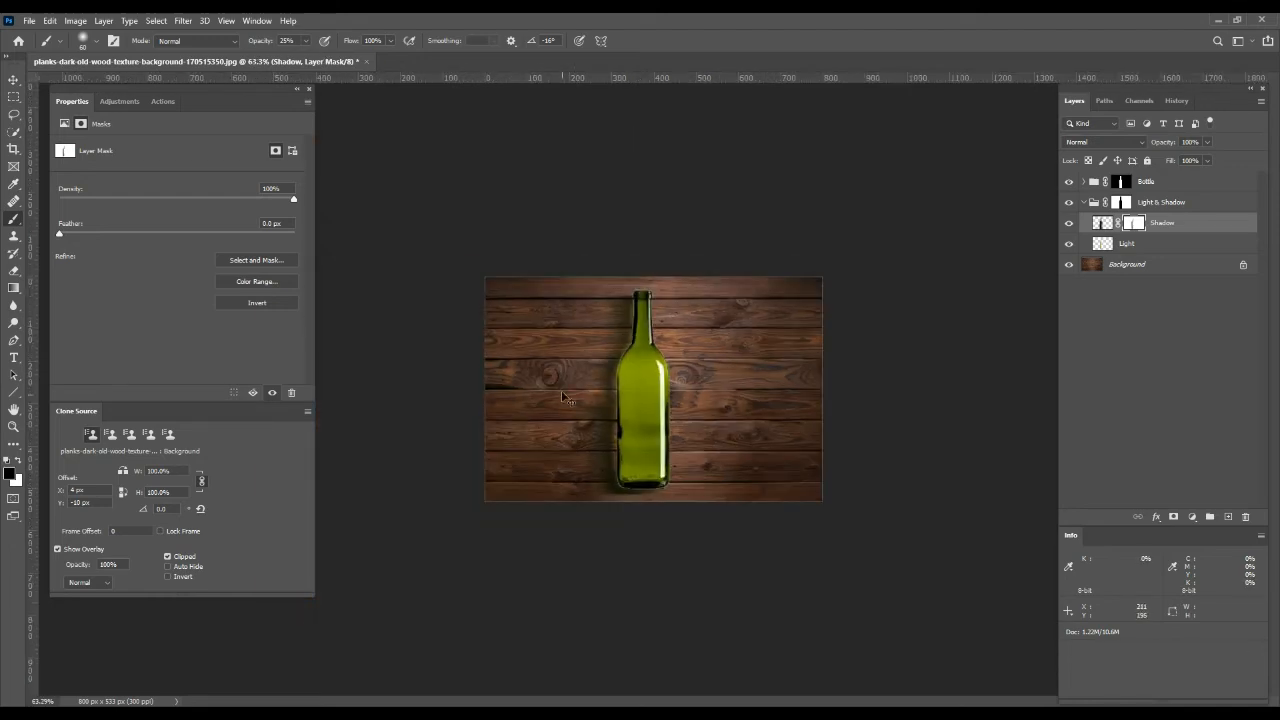
{"action": "scroll", "coordinate": [659, 426], "scroll_direction": "up", "scroll_amount": 5}
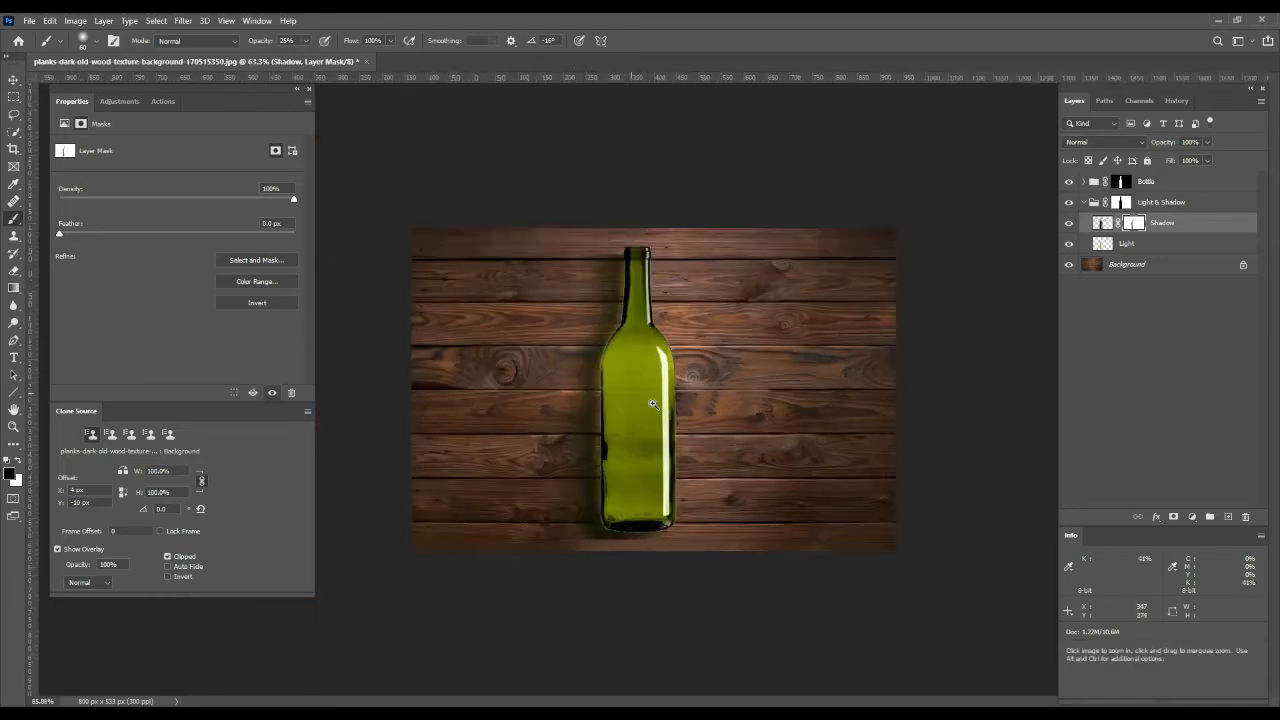
{"action": "left_click", "coordinate": [1068, 226]}
{"action": "left_click", "coordinate": [1068, 226]}
{"action": "left_click", "coordinate": [1068, 226]}
{"action": "left_click", "coordinate": [1068, 226]}
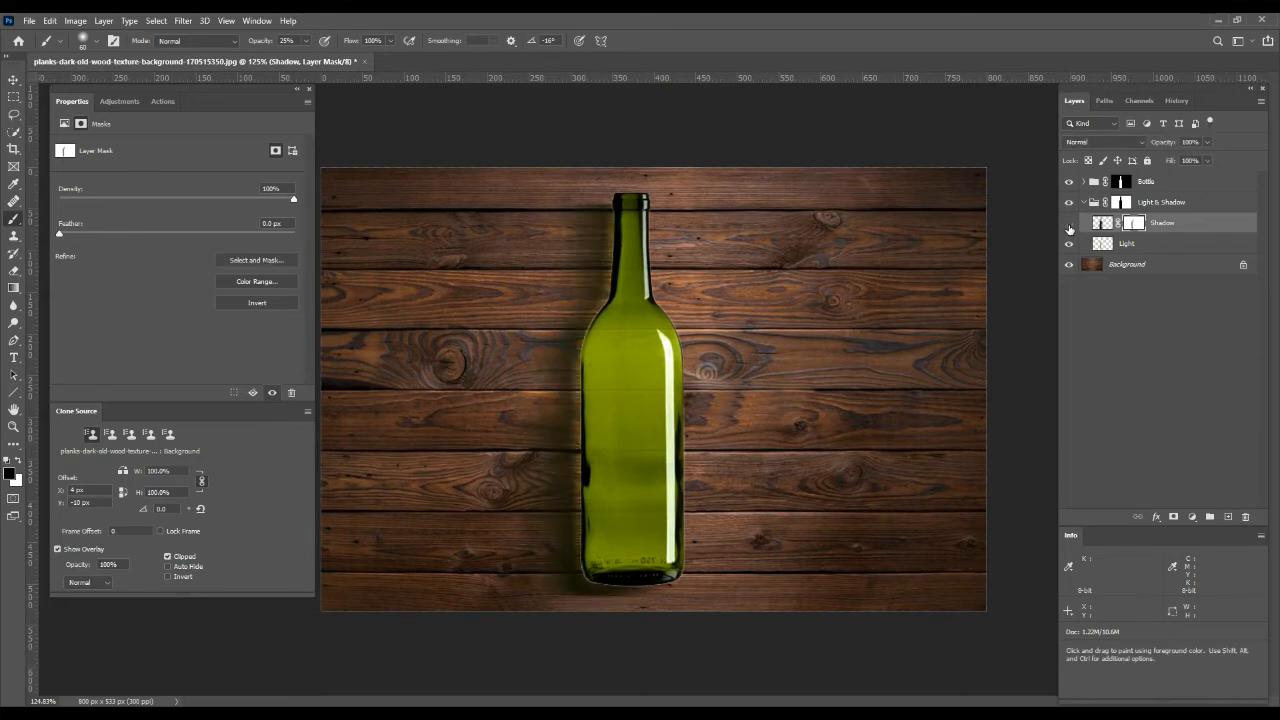
{"action": "left_click", "coordinate": [1068, 226]}
{"action": "left_click", "coordinate": [1068, 226]}
{"action": "left_click", "coordinate": [1068, 226]}
{"action": "left_click", "coordinate": [1068, 226]}
{"action": "scroll", "coordinate": [694, 260], "scroll_direction": "down", "scroll_amount": 3}
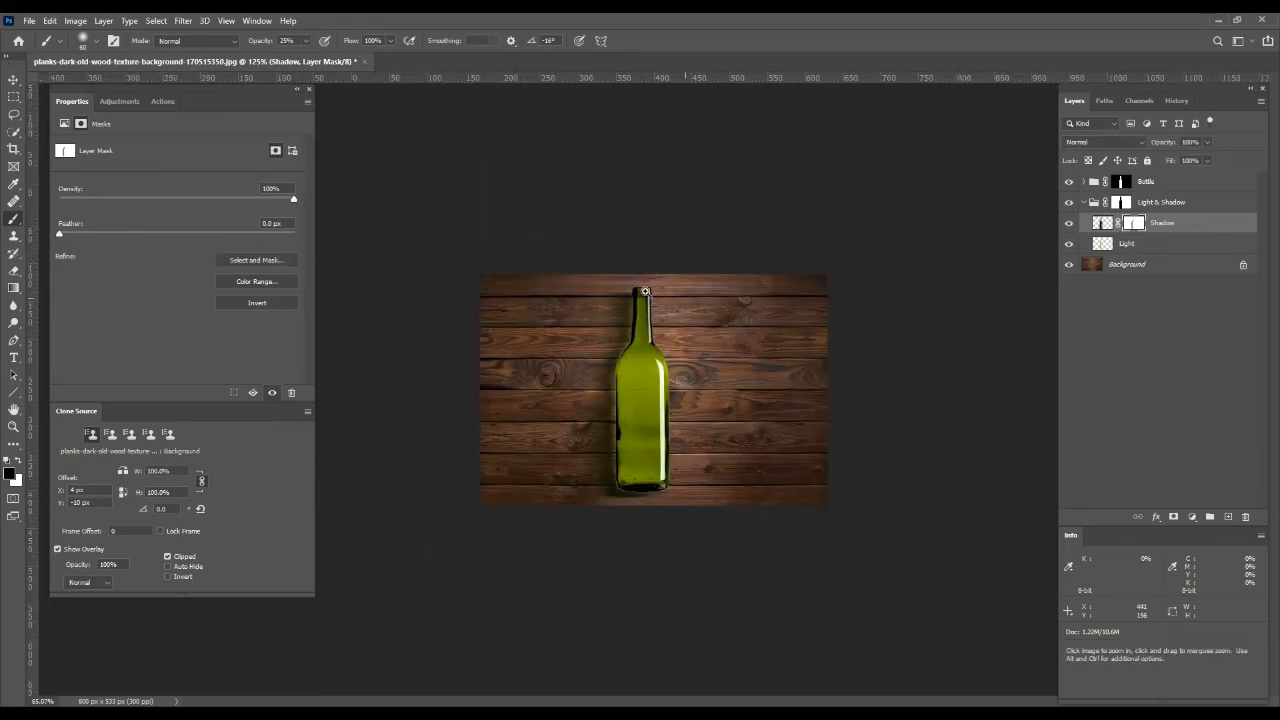
{"action": "scroll", "coordinate": [824, 276], "scroll_direction": "up", "scroll_amount": 1}
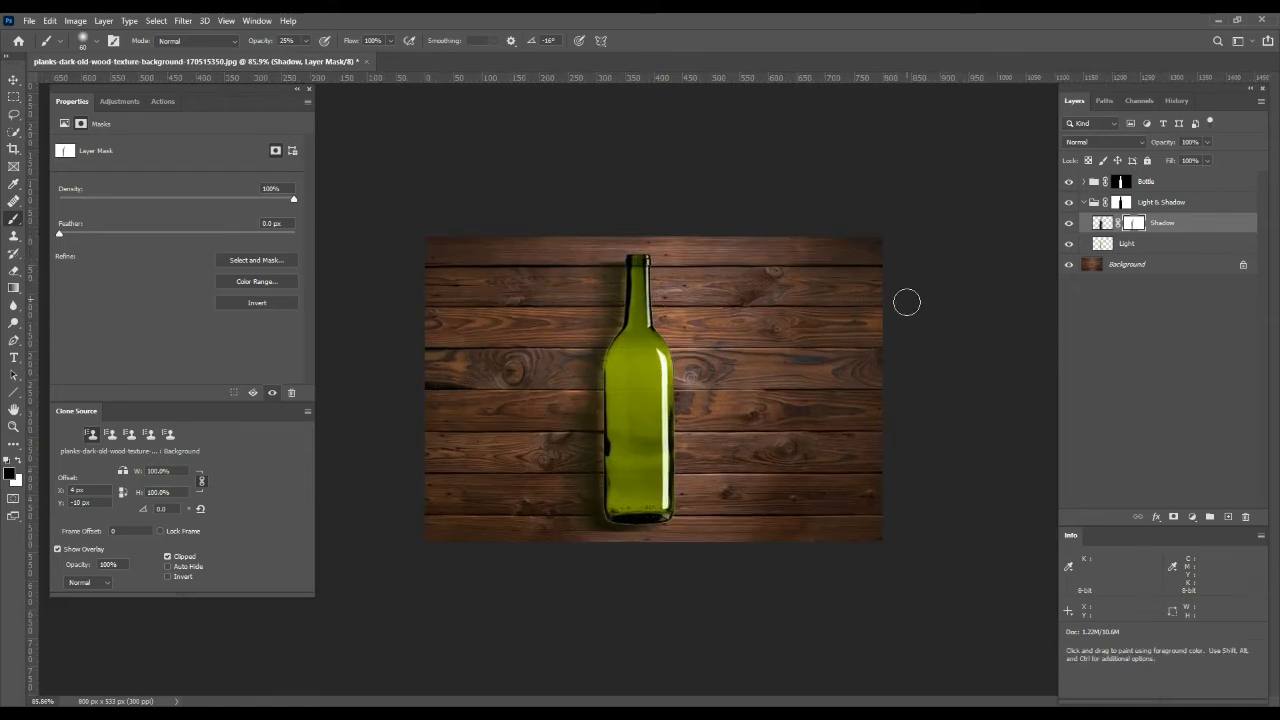
{"action": "scroll", "coordinate": [716, 384], "scroll_direction": "up", "scroll_amount": 2}
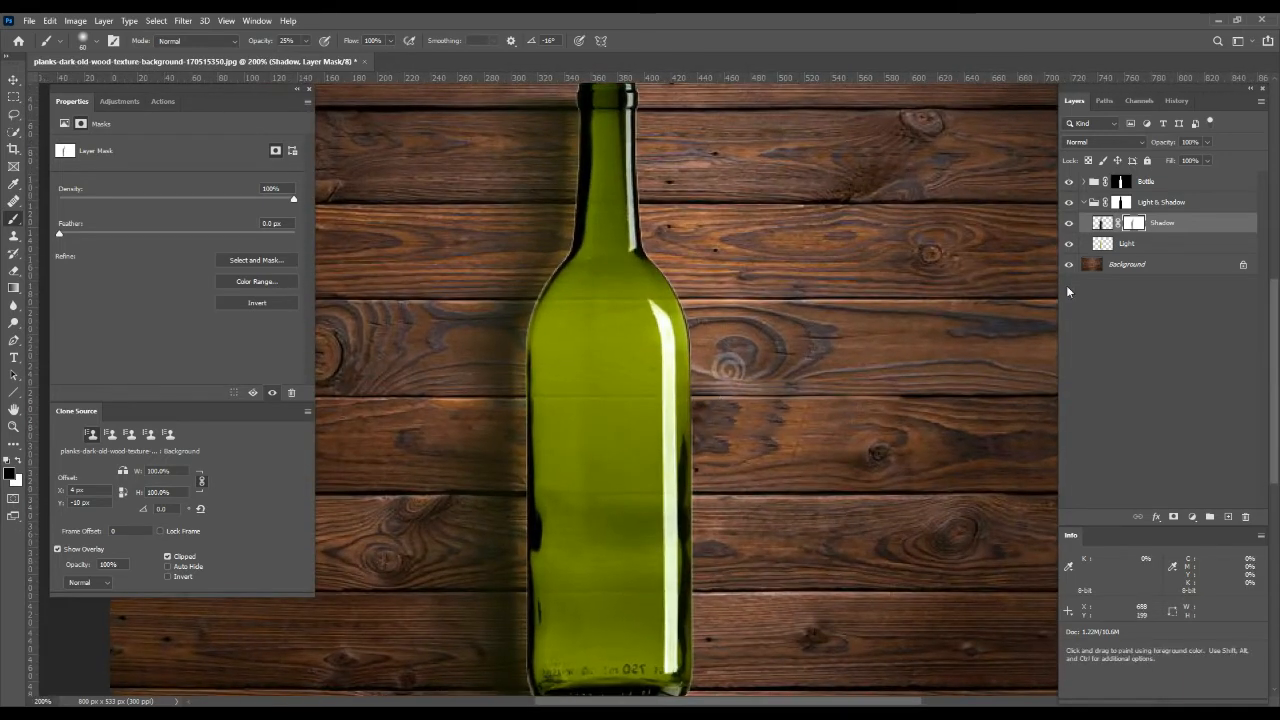
Set the Bottle group's Levels 1 midtones to 2.45 and white input to 212, and collapse both layer groups.
{"action": "left_click", "coordinate": [1083, 181]}
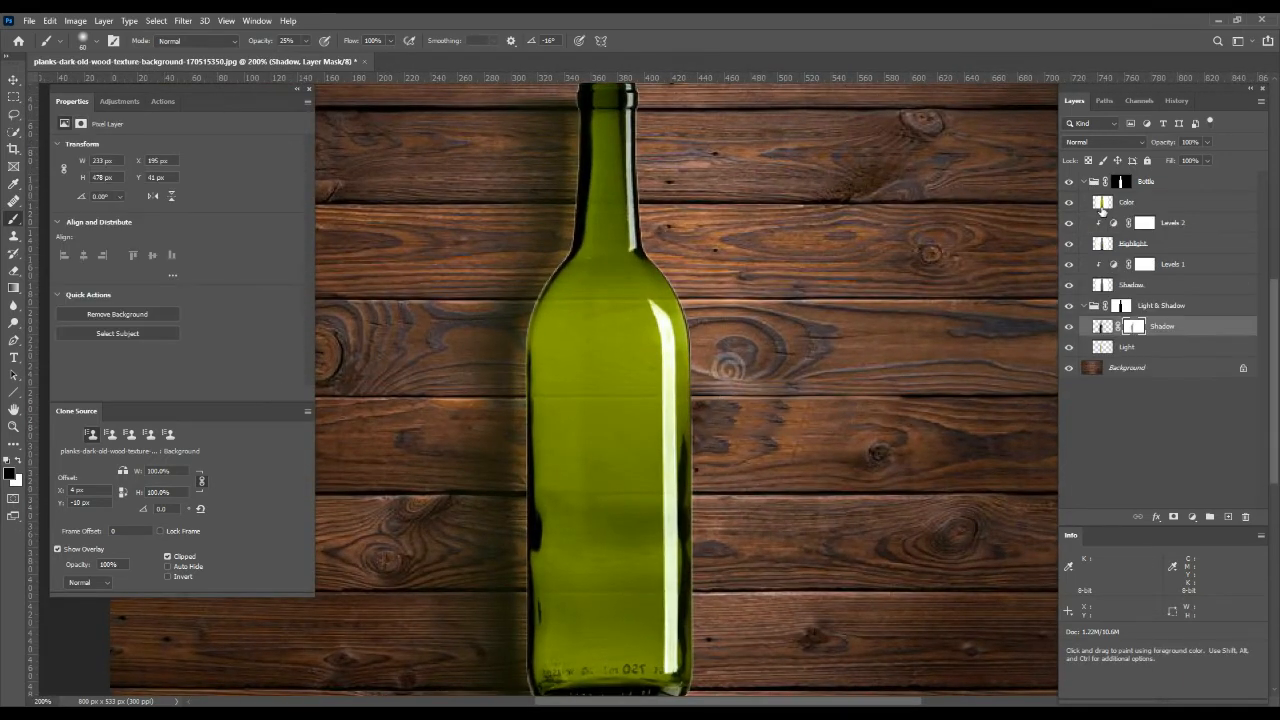
{"action": "left_click", "coordinate": [1109, 265]}
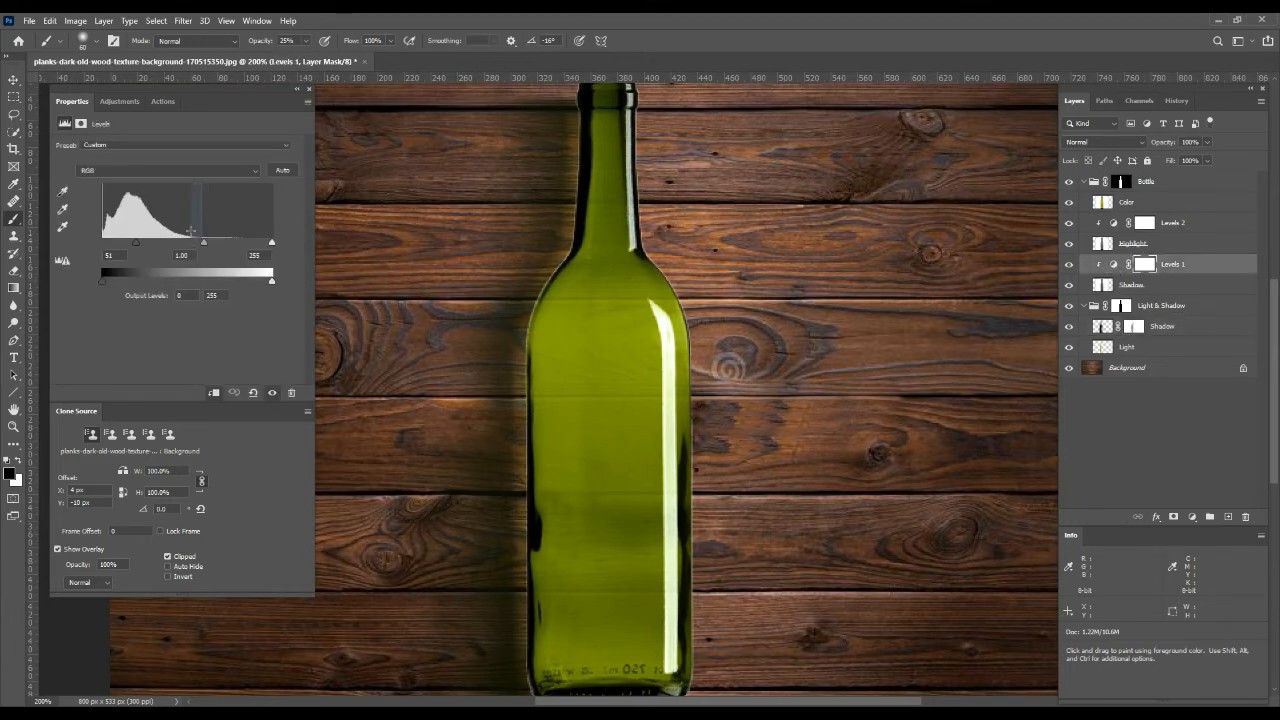
{"action": "left_click_drag", "start_coordinate": [193, 246], "coordinate": [161, 237]}
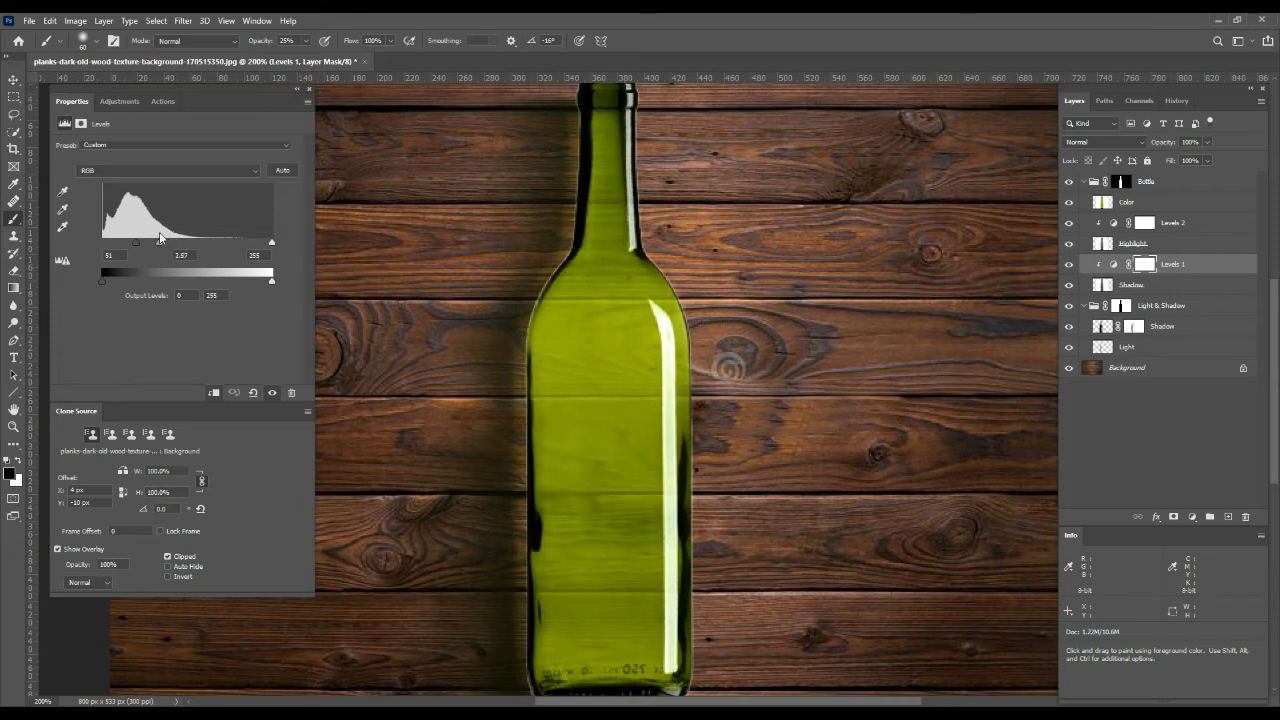
{"action": "left_click_drag", "start_coordinate": [272, 246], "coordinate": [250, 248]}
{"action": "left_click_drag", "start_coordinate": [660, 386], "coordinate": [659, 345]}
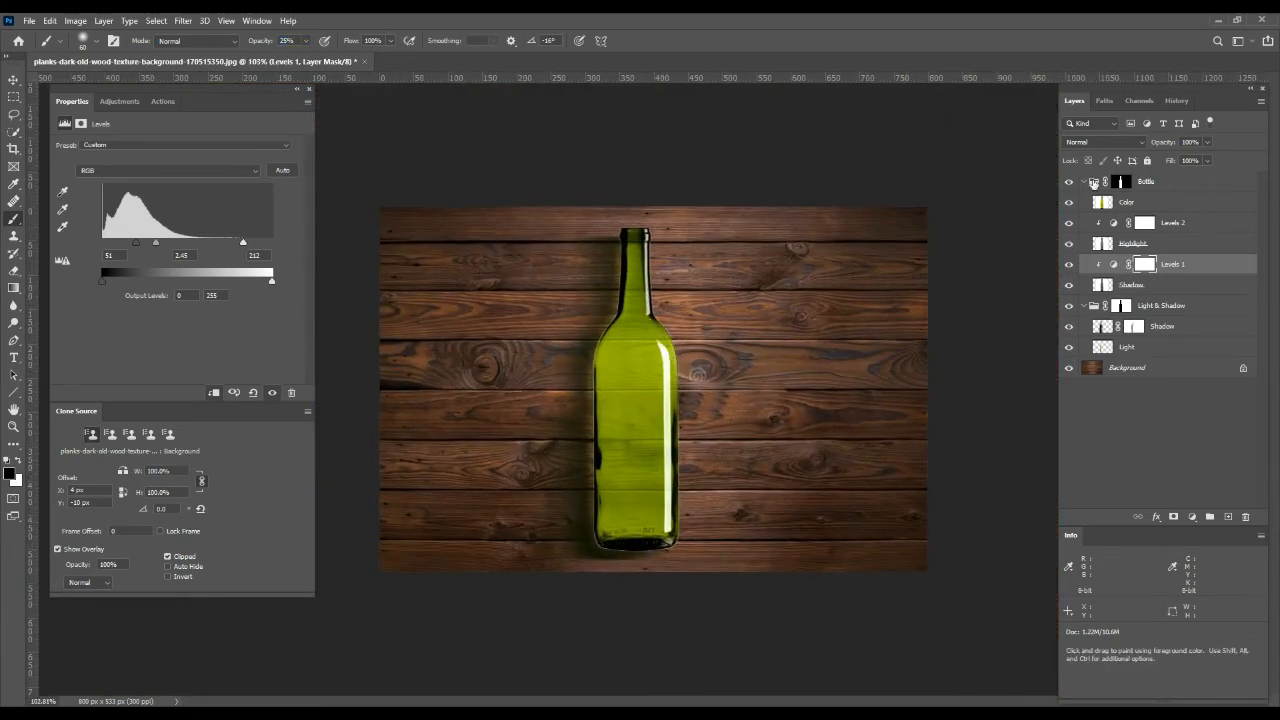
{"action": "left_click", "coordinate": [1082, 182]}
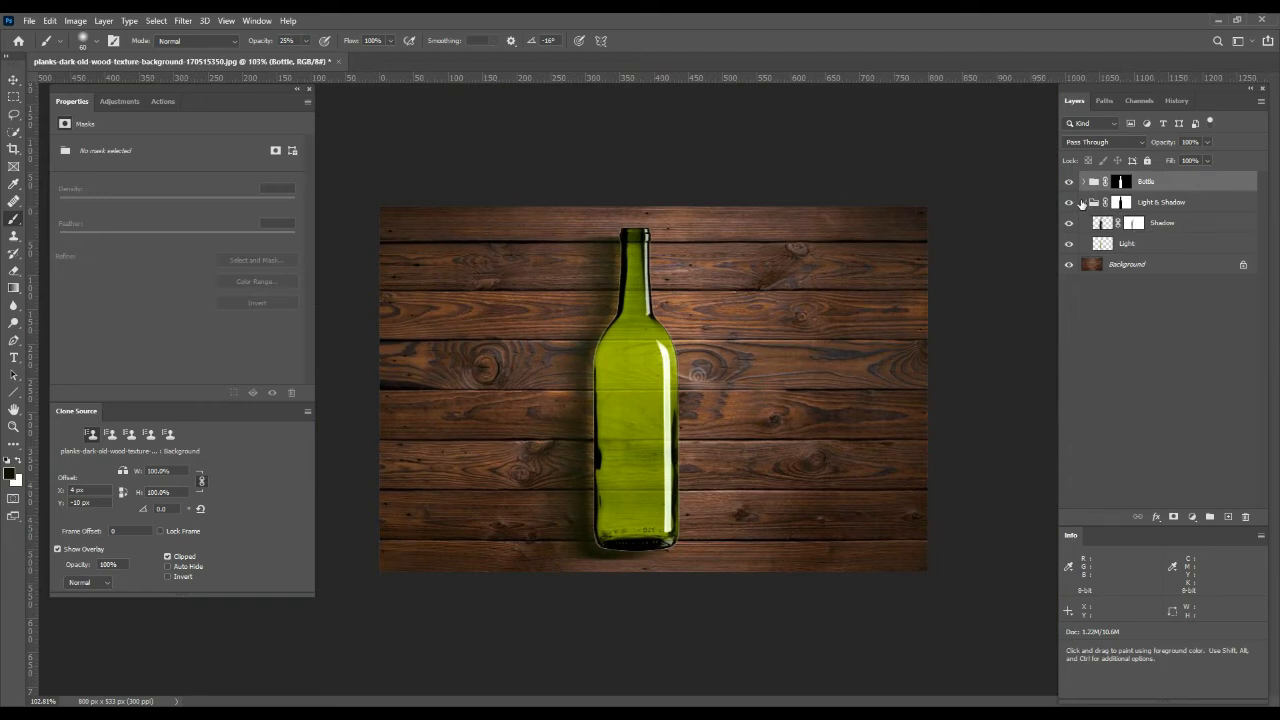
{"action": "left_click", "coordinate": [1081, 203]}
{"action": "left_click", "coordinate": [1085, 203]}
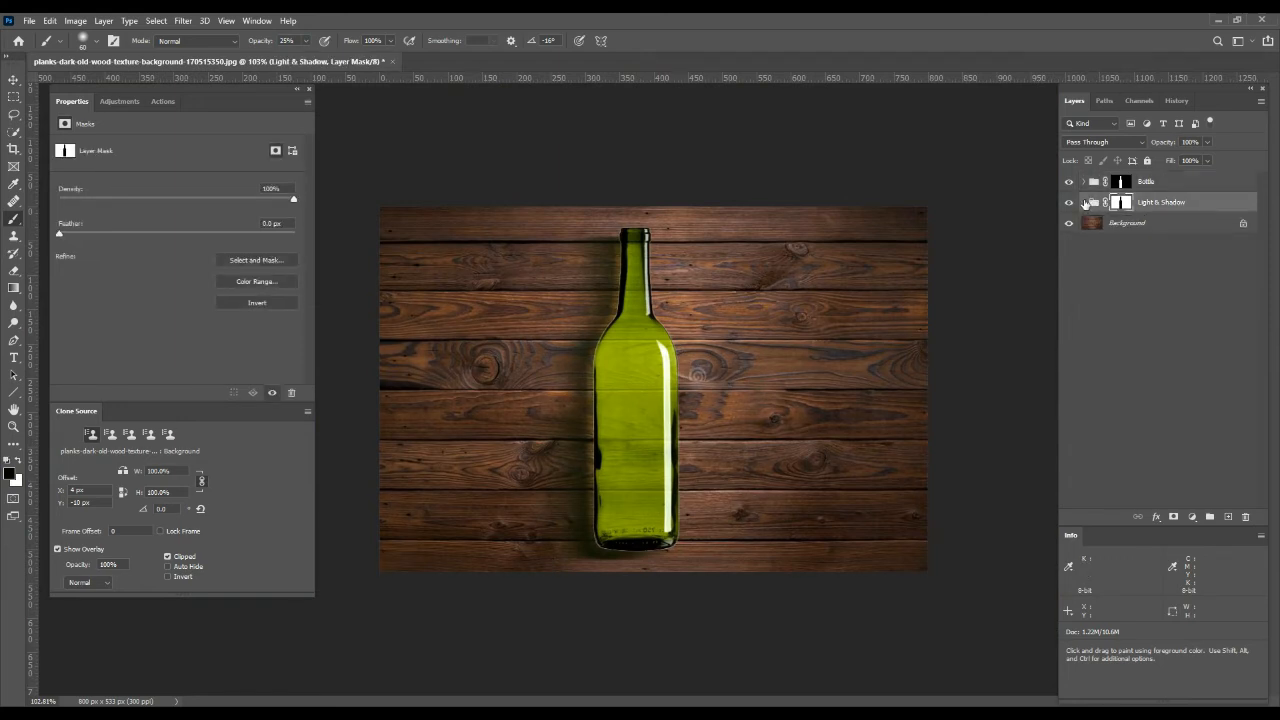
Create a new layer between the Bottle and Light & Shadow groups and try white brush strokes on the bottle's mouth.
{"action": "left_click", "coordinate": [652, 394], "text": "ctrl"}
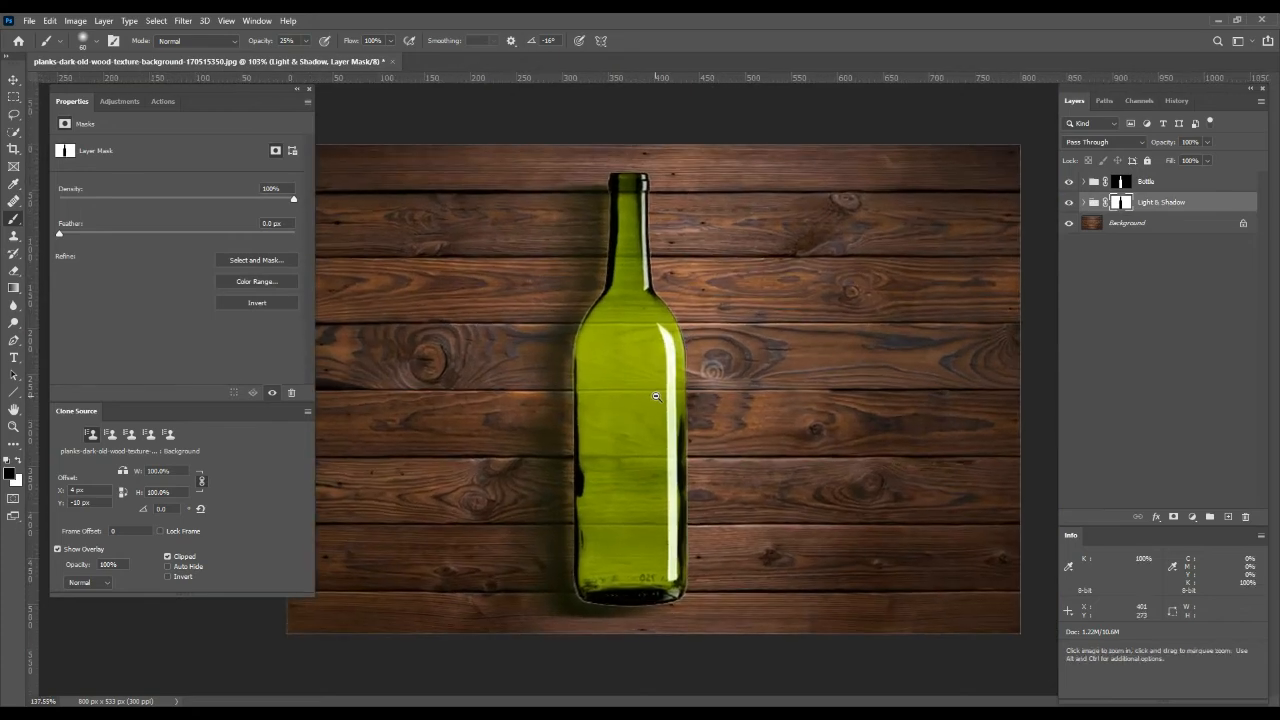
{"action": "left_click", "coordinate": [631, 187], "text": "ctrl"}
{"action": "left_click_drag", "start_coordinate": [631, 187], "coordinate": [657, 187]}
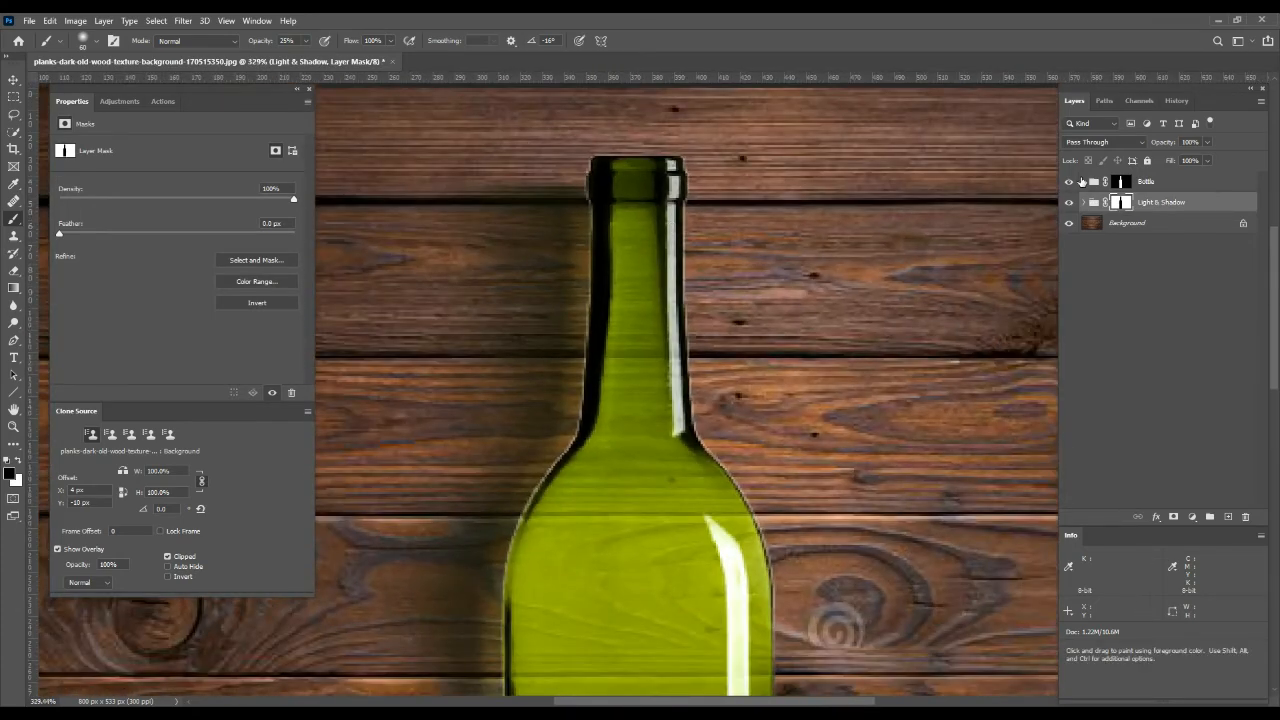
{"action": "left_click", "coordinate": [1084, 182]}
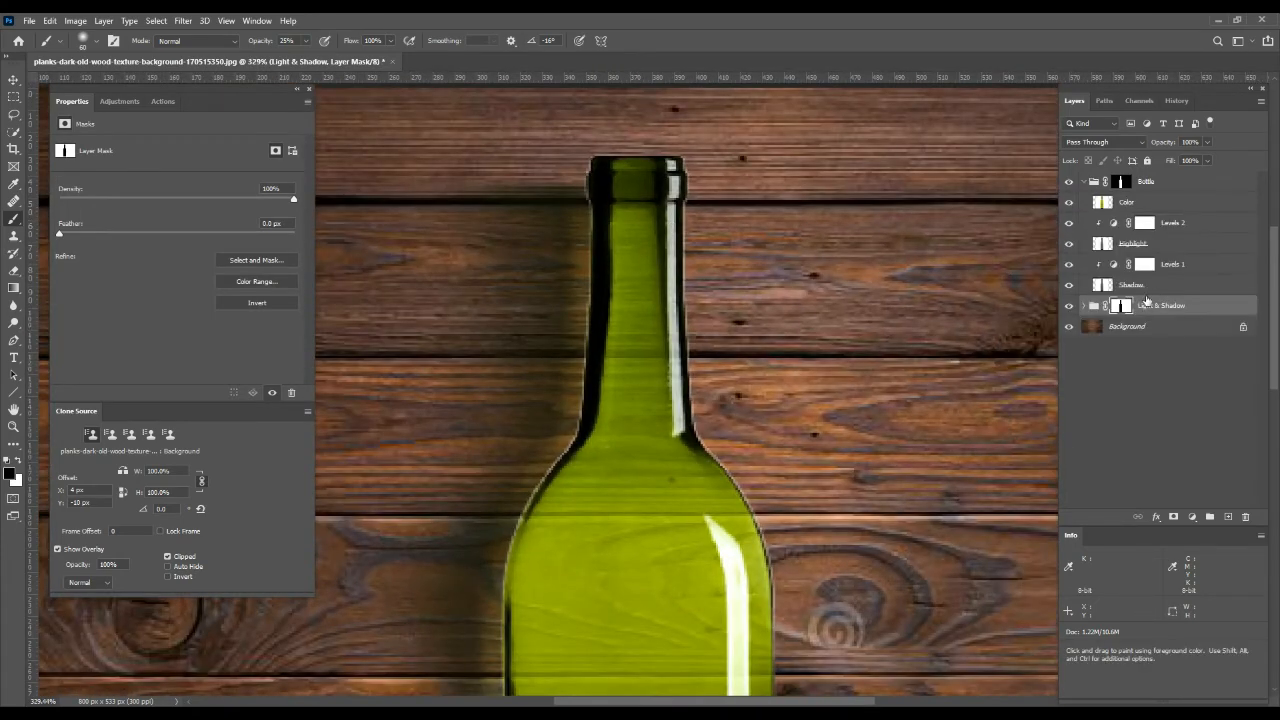
{"action": "left_click", "coordinate": [1228, 516]}
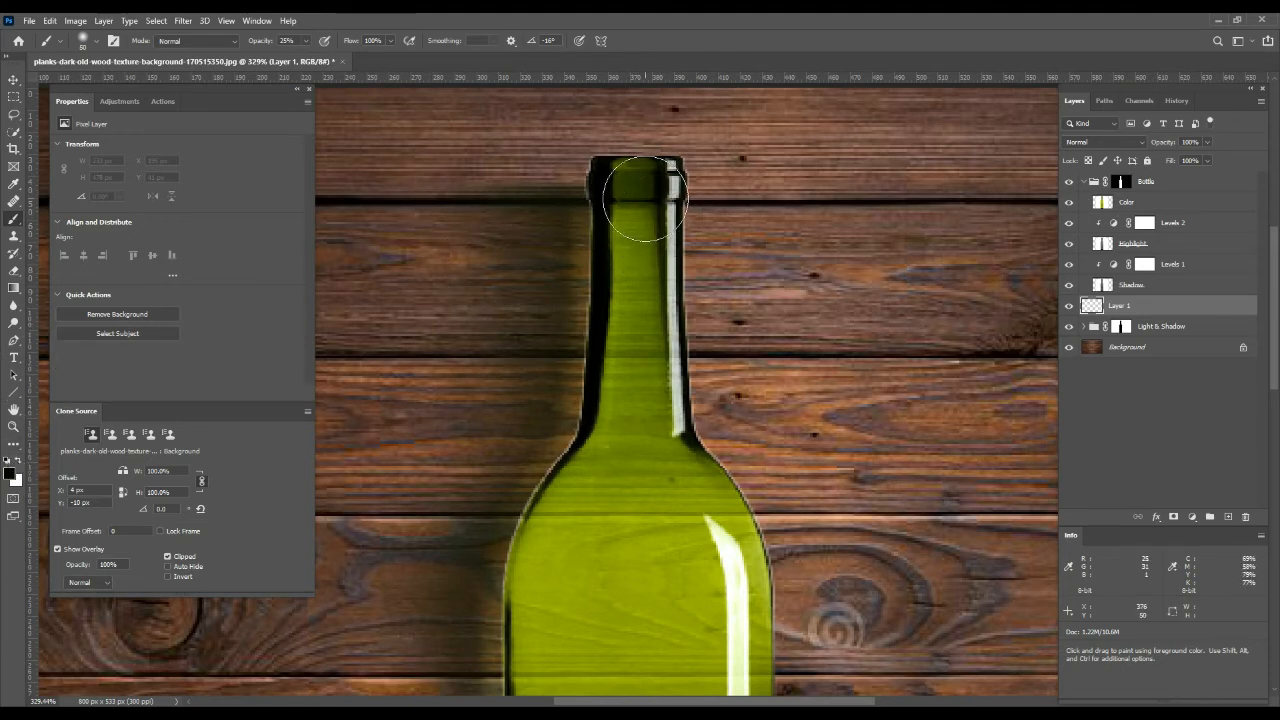
{"action": "key", "text": "bracketleft"}
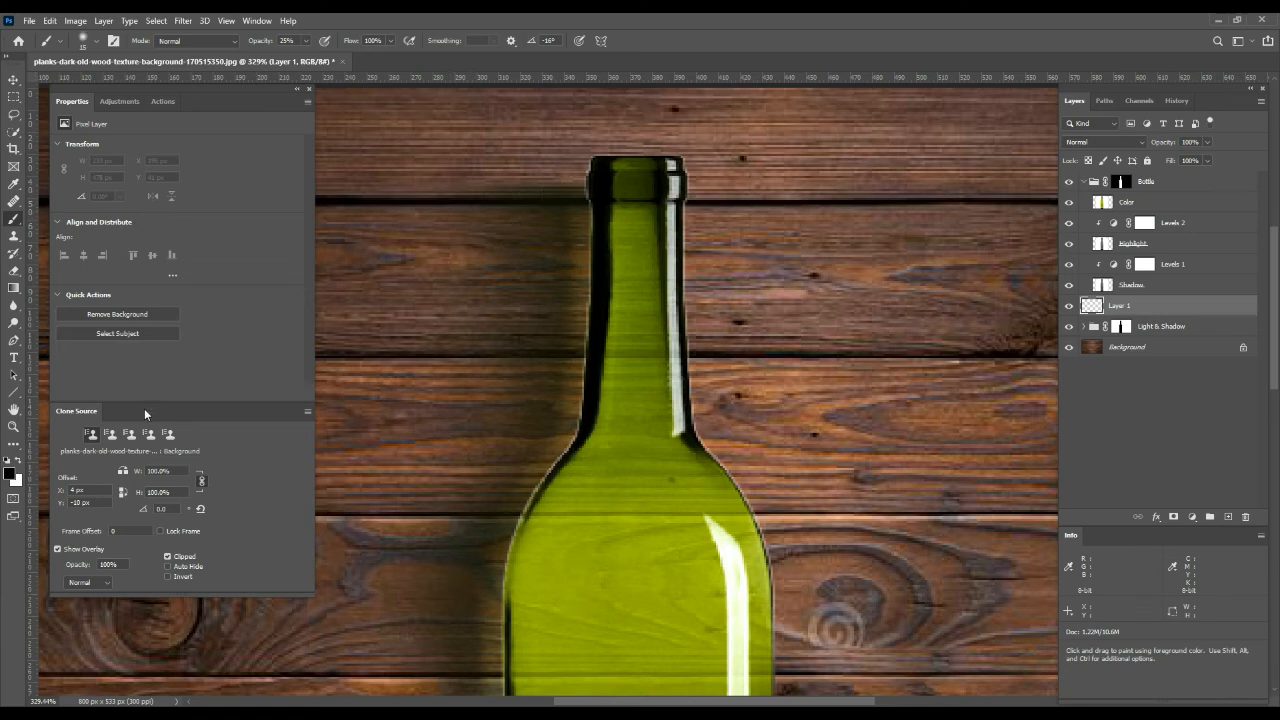
{"action": "key", "text": "x"}
{"action": "mouse_move", "coordinate": [655, 181]}
{"action": "left_mouse_down"}
{"action": "mouse_move", "coordinate": [586, 166]}
{"action": "mouse_move", "coordinate": [654, 177]}
{"action": "mouse_move", "coordinate": [602, 180]}
{"action": "mouse_move", "coordinate": [677, 202]}
{"action": "mouse_move", "coordinate": [637, 181]}
{"action": "left_mouse_up"}
{"action": "key", "text": "ctrl+z"}
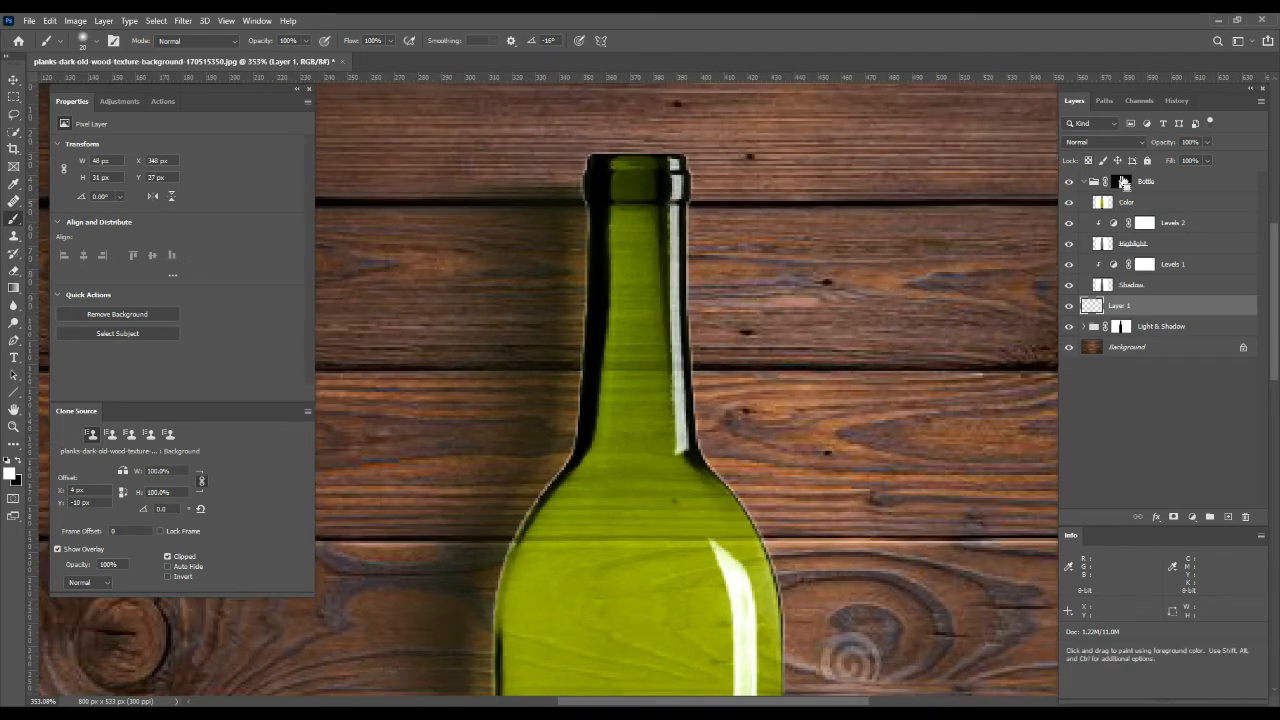
Load the Bottle group's mask as a selection and paint a thin white line along the neck's bright highlight up to the mouth.
{"action": "left_click", "coordinate": [1124, 181], "text": "ctrl"}
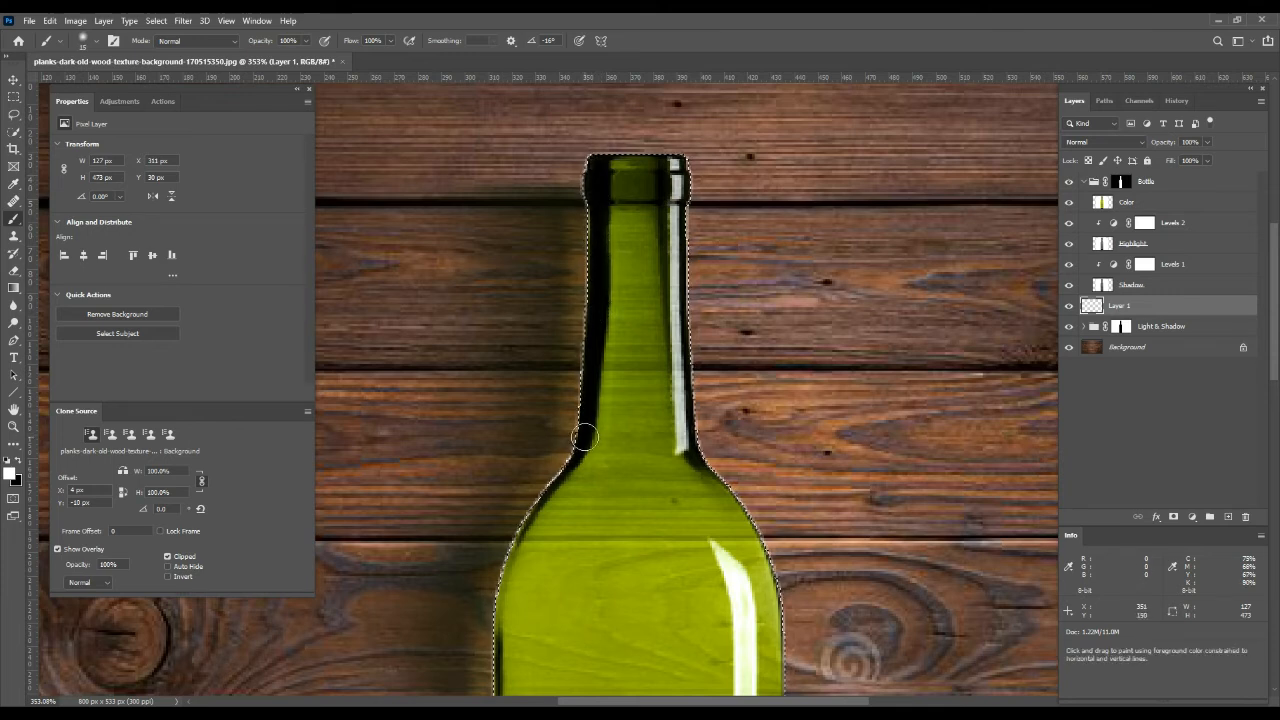
{"action": "key", "text": "["}
{"action": "left_click", "coordinate": [682, 441]}
{"action": "left_click", "coordinate": [676, 216], "text": "shift"}
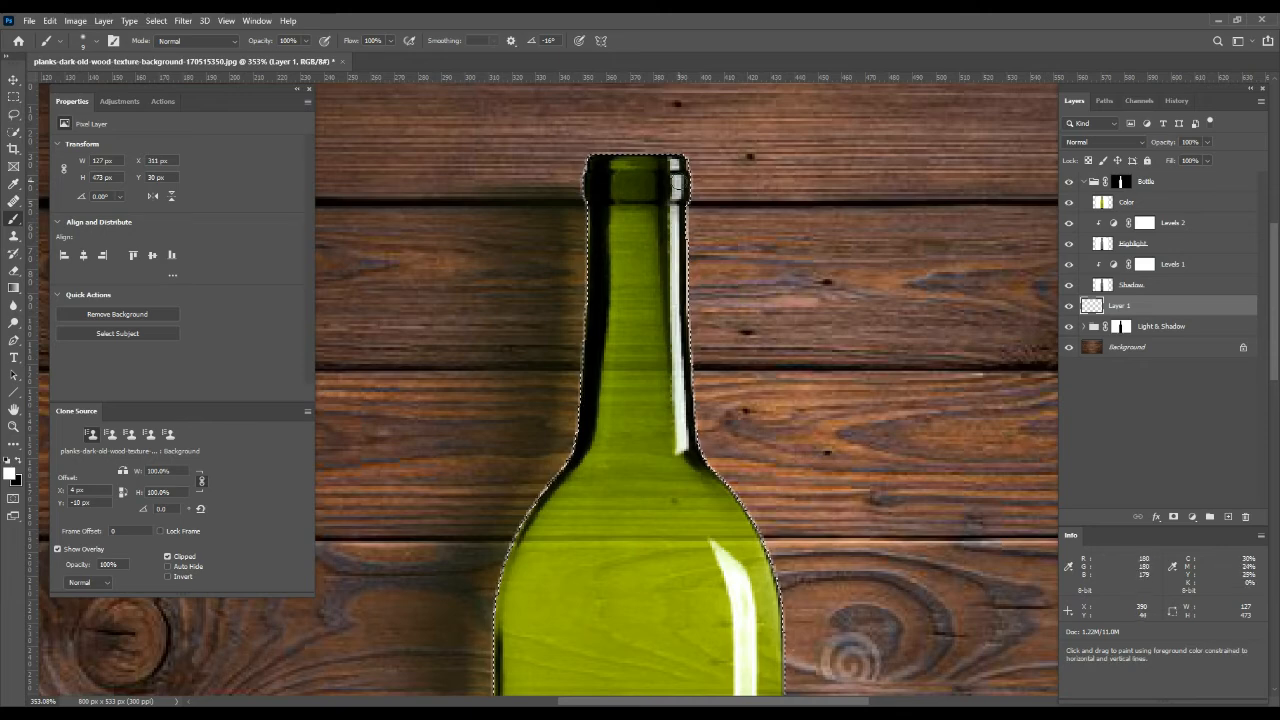
{"action": "left_click", "coordinate": [677, 164], "text": "shift"}
{"action": "left_click_drag", "start_coordinate": [697, 389], "coordinate": [664, 380]}
{"action": "left_click_drag", "start_coordinate": [735, 541], "coordinate": [712, 445]}
{"action": "left_click_drag", "start_coordinate": [712, 446], "coordinate": [717, 341]}
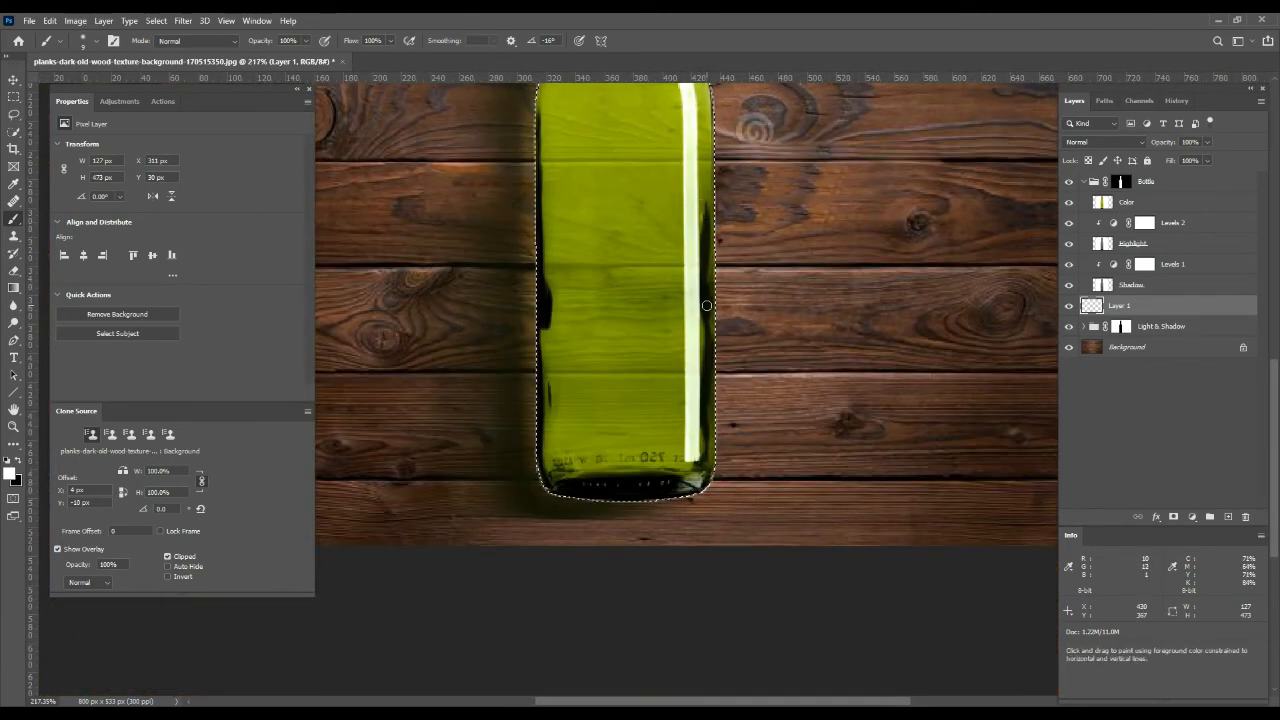
Paint white over the bottle's dark base with a larger brush inside the selection, deselect, and collapse the Bottle group.
{"action": "key", "text": "]"}
{"action": "key", "text": "]"}
{"action": "key", "text": "]"}
{"action": "key", "text": "]"}
{"action": "key", "text": "]"}
{"action": "key", "text": "]"}
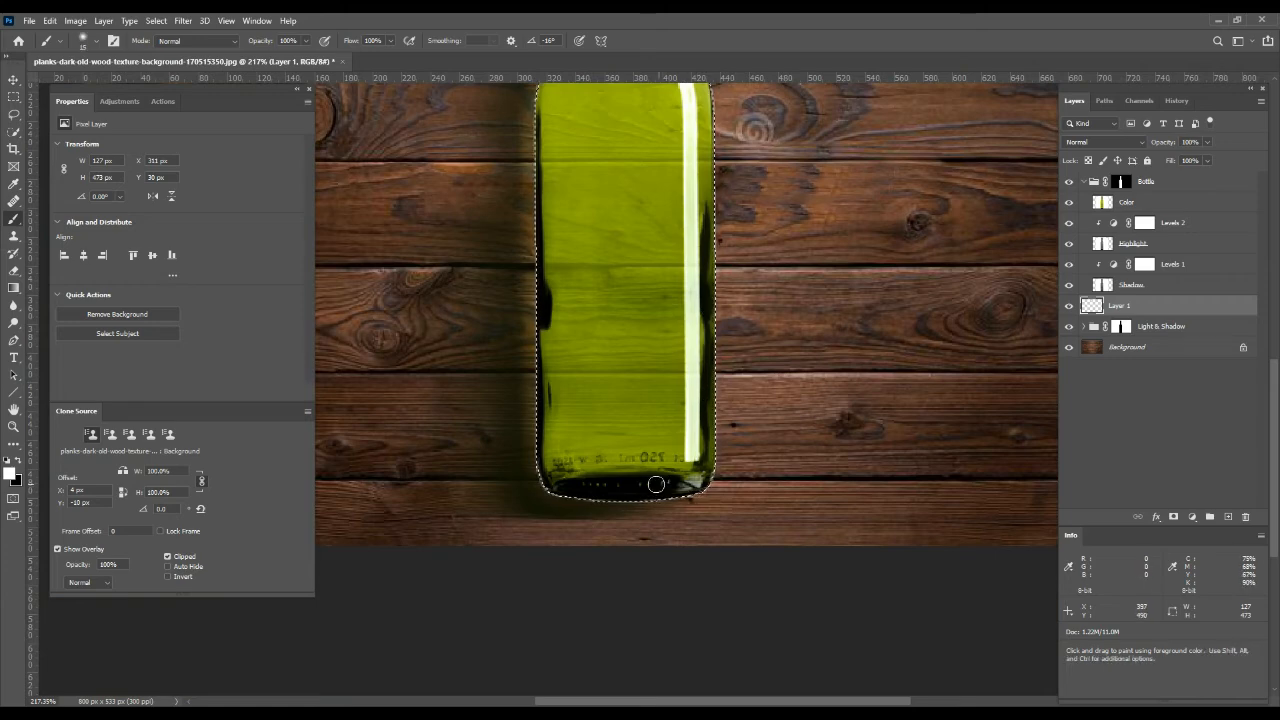
{"action": "key", "text": "]"}
{"action": "key", "text": "]"}
{"action": "key", "text": "]"}
{"action": "key", "text": "ctrl+d"}
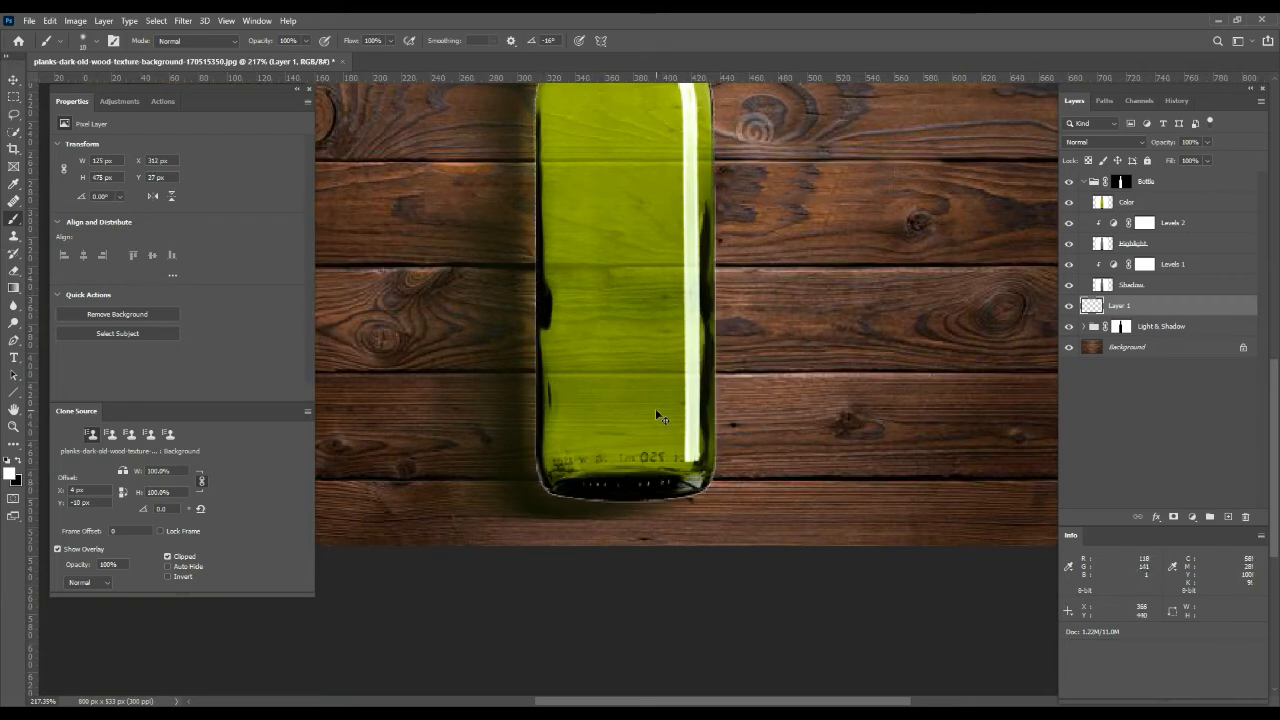
{"action": "left_click_drag", "start_coordinate": [703, 407], "coordinate": [669, 402]}
{"action": "left_click", "coordinate": [1085, 182]}
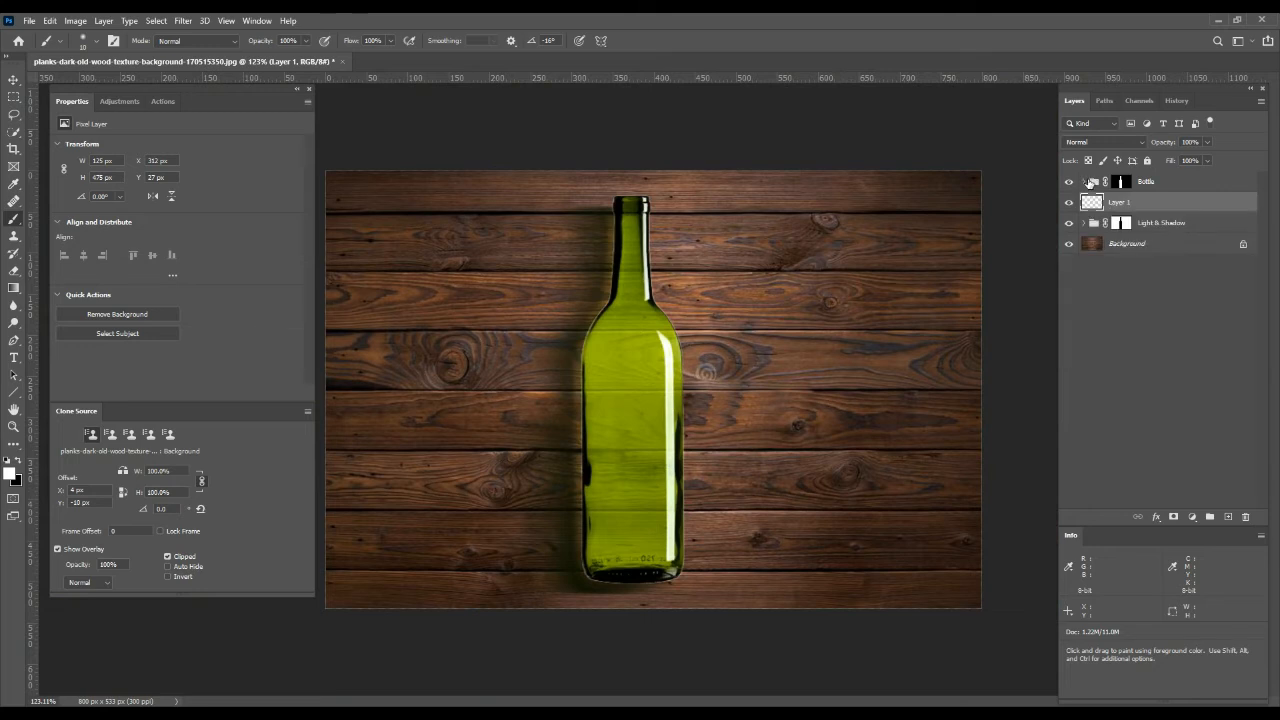
Rename the white-painted layer between the Bottle and Light & Shadow groups as Solid.
{"action": "double_click", "coordinate": [1127, 203]}
{"action": "type", "text": "Sc"}
{"action": "type", "text": "lid"}
{"action": "key", "text": "Return"}
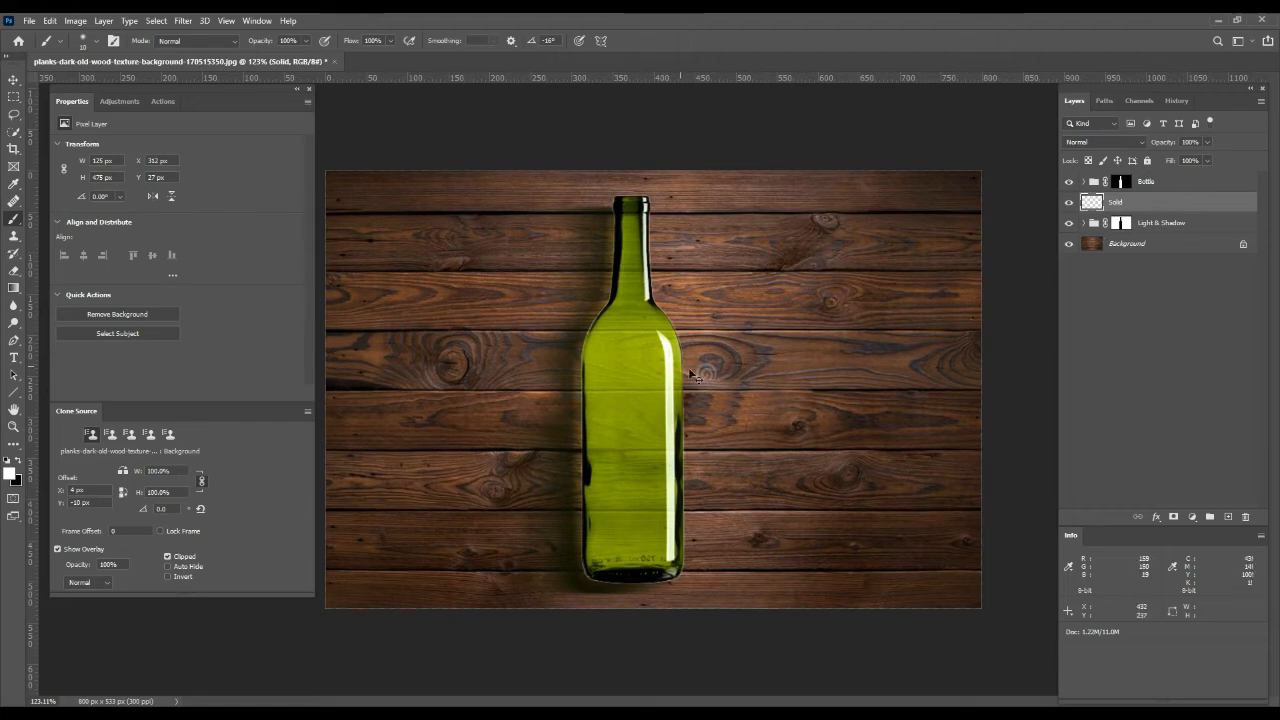
{"action": "left_click_drag", "start_coordinate": [643, 351], "coordinate": [678, 370]}
Copy a full-height Background strip about 244 px wide around the bottle to a new layer, and place it lowest in the Bottle group.
{"action": "left_click", "coordinate": [1130, 248]}
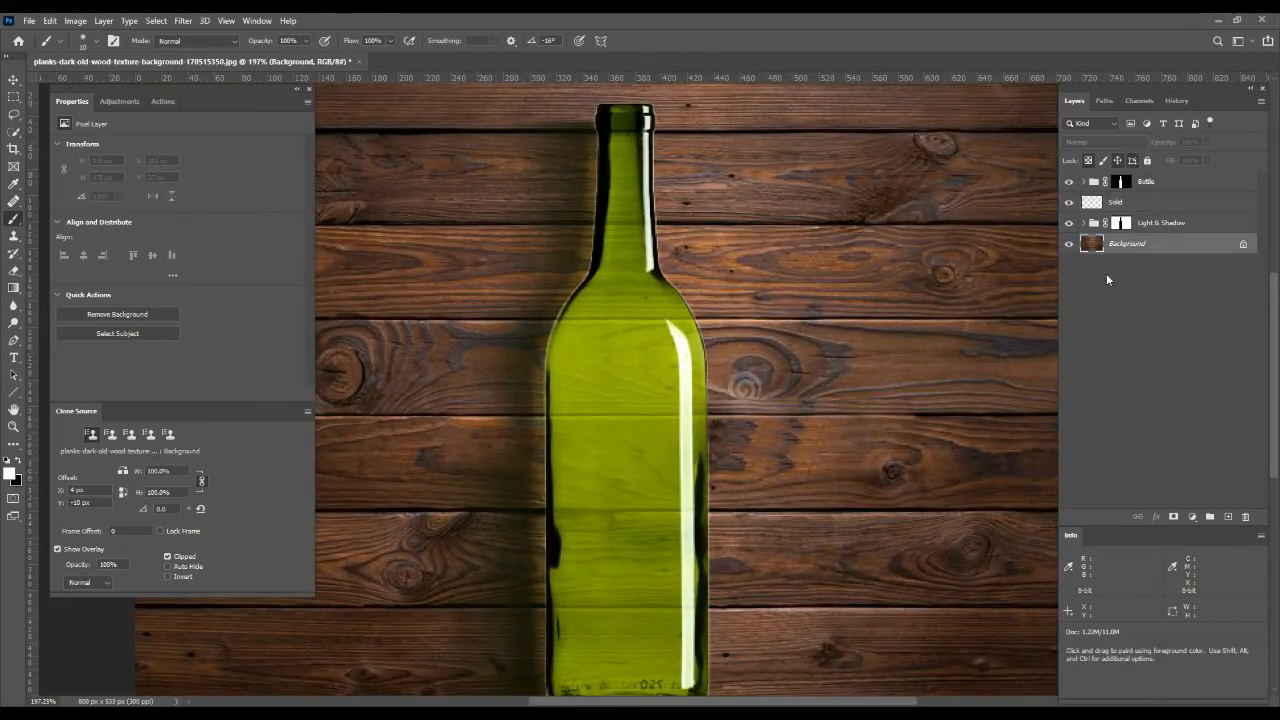
{"action": "left_click_drag", "start_coordinate": [836, 358], "coordinate": [808, 369]}
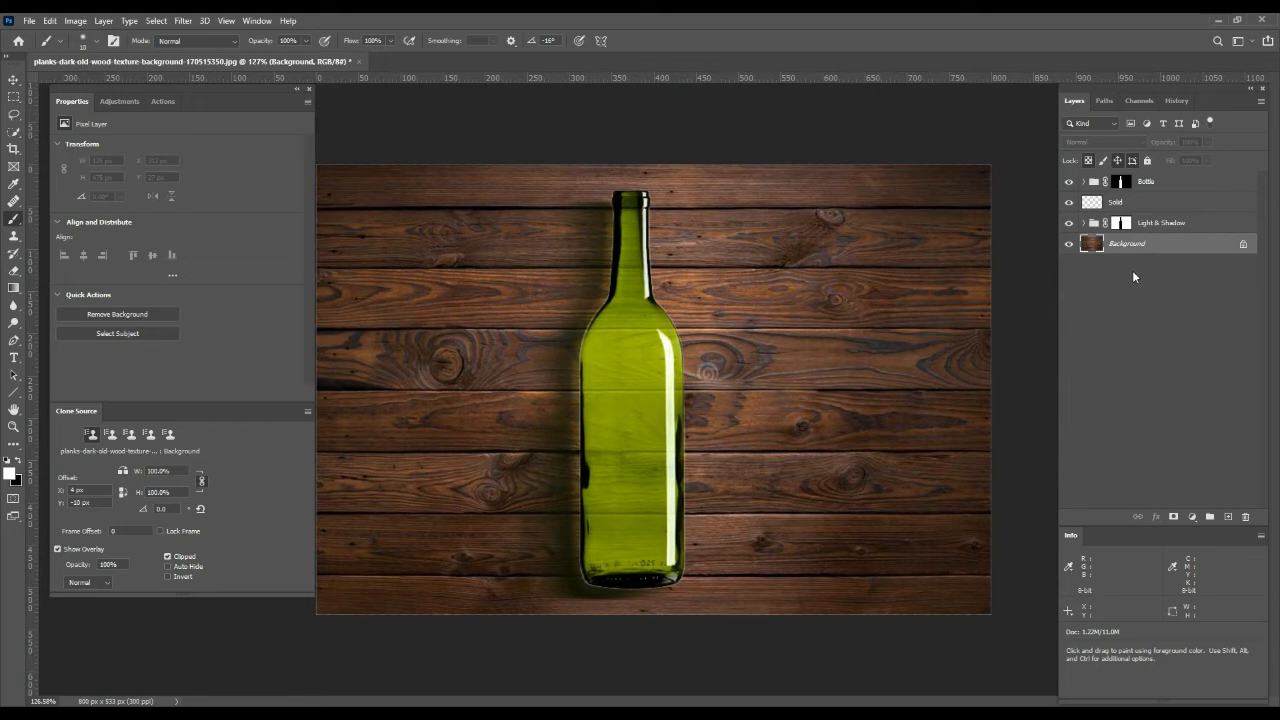
{"action": "key", "text": "m"}
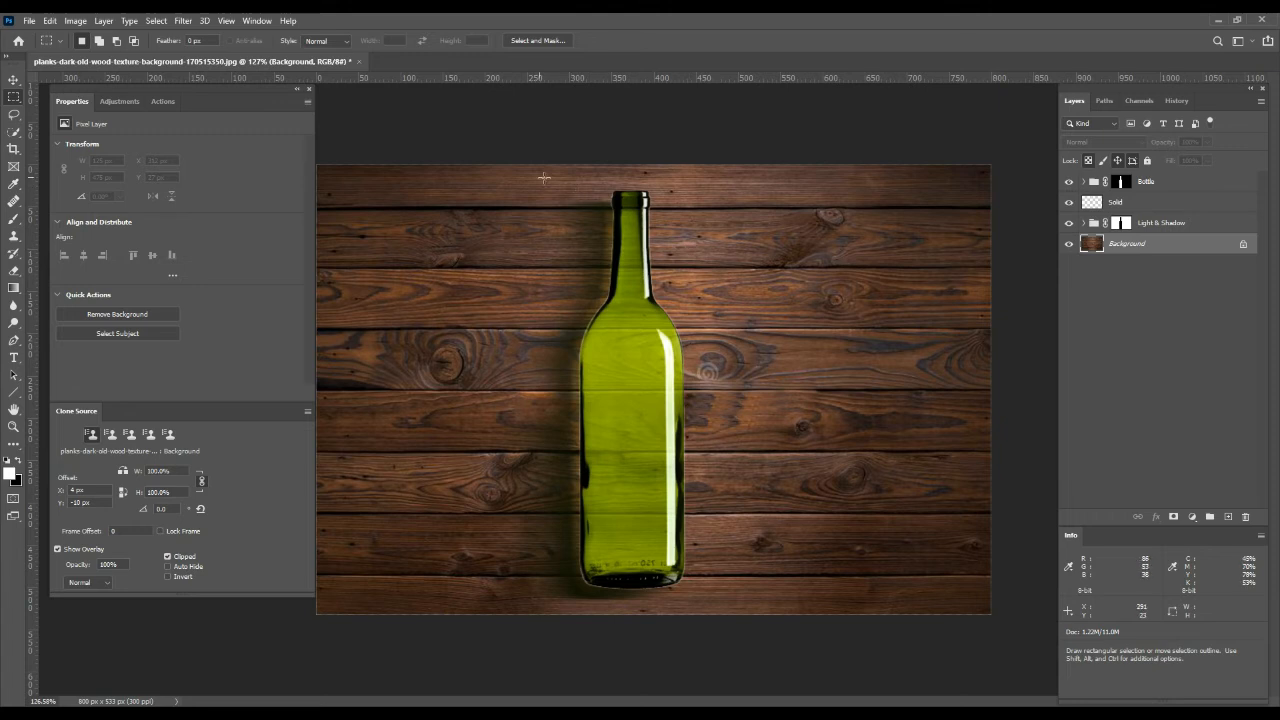
{"action": "left_click_drag", "start_coordinate": [523, 165], "coordinate": [730, 660]}
{"action": "key", "text": "ctrl+j"}
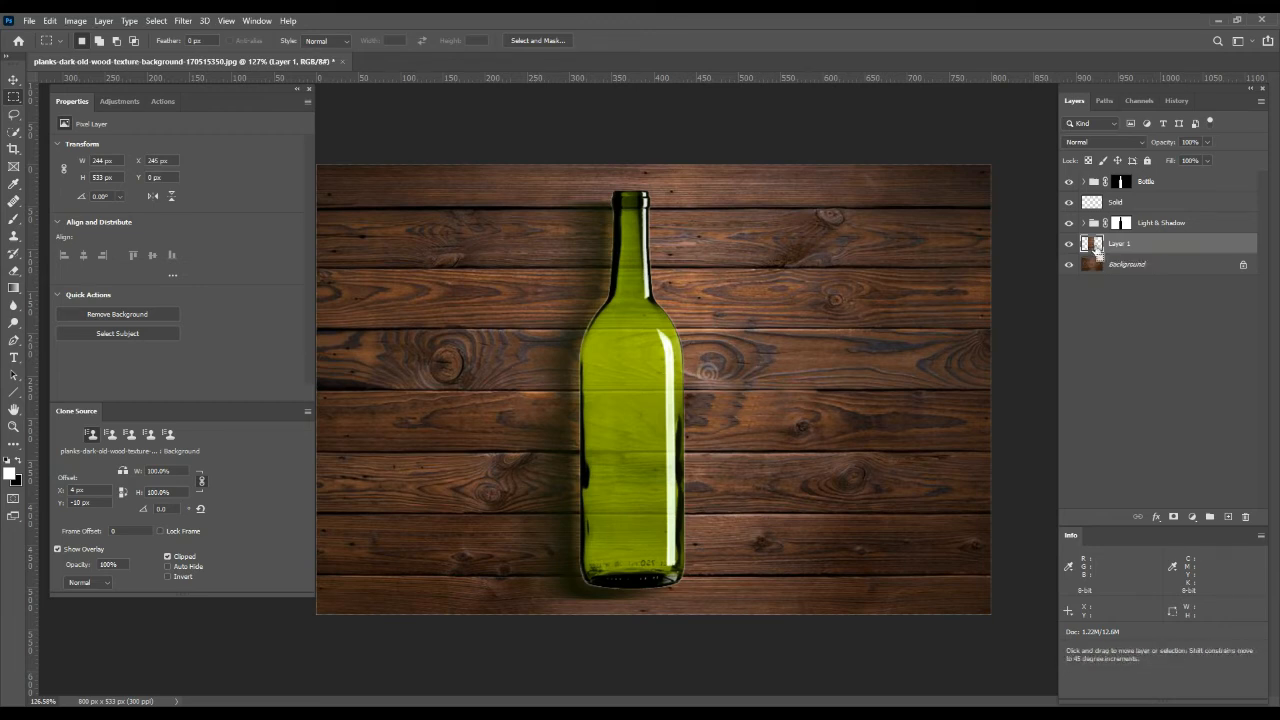
{"action": "left_click_drag", "start_coordinate": [1097, 249], "coordinate": [1121, 183]}
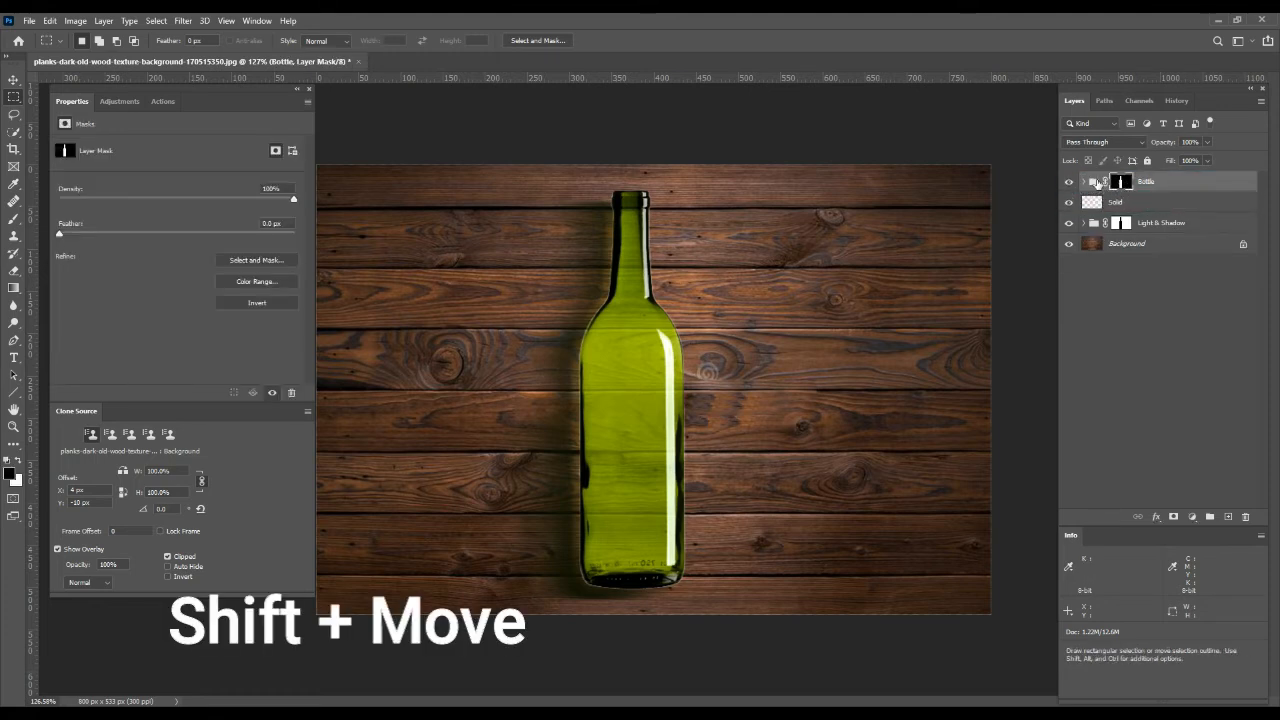
{"action": "left_click", "coordinate": [1084, 181]}
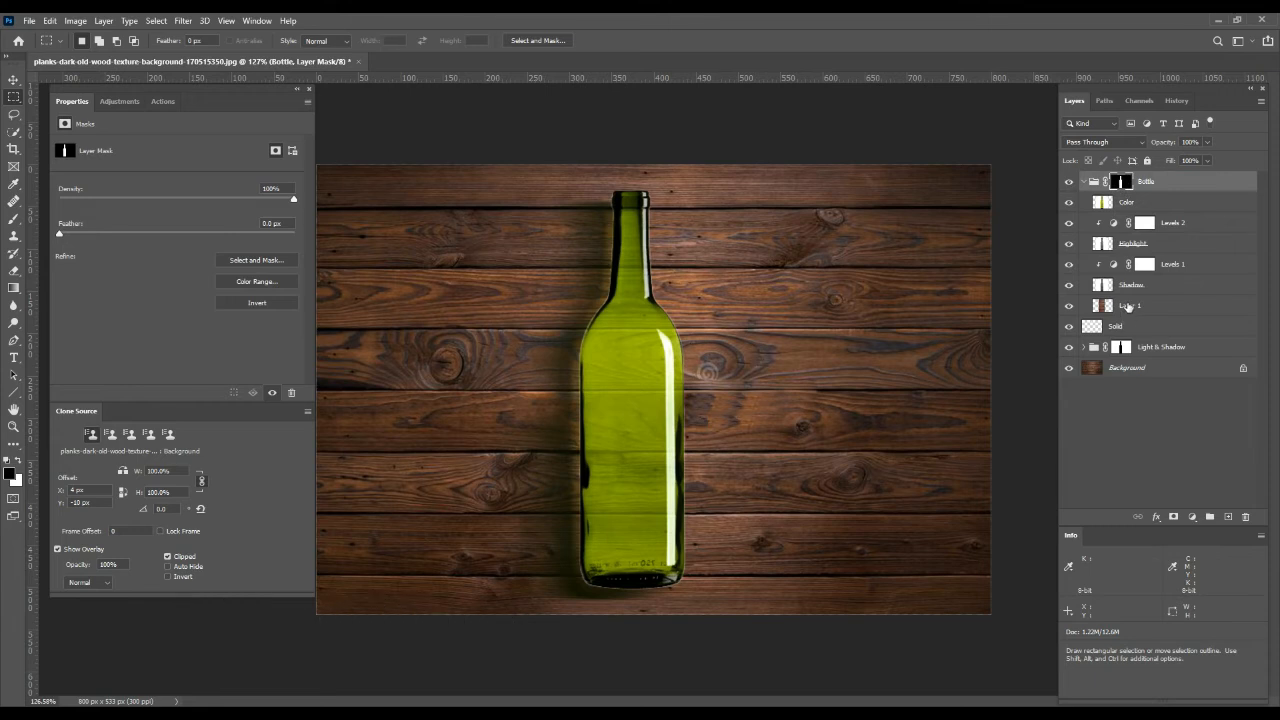
Warp the copied wood strip so its planks look refracted through the bottle, apply the transform, and collapse the Bottle group.
{"action": "left_click", "coordinate": [1132, 307]}
{"action": "key", "text": "ctrl+t"}
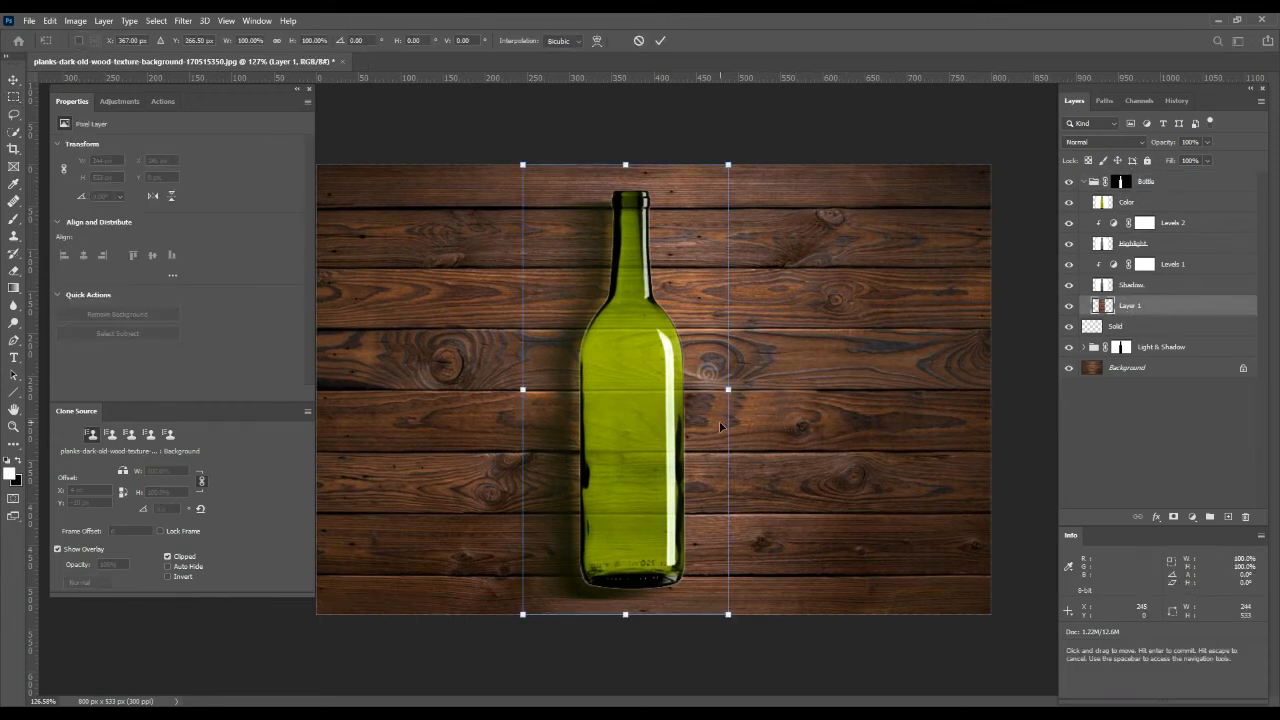
{"action": "right_click", "coordinate": [640, 413]}
{"action": "left_click", "coordinate": [656, 498]}
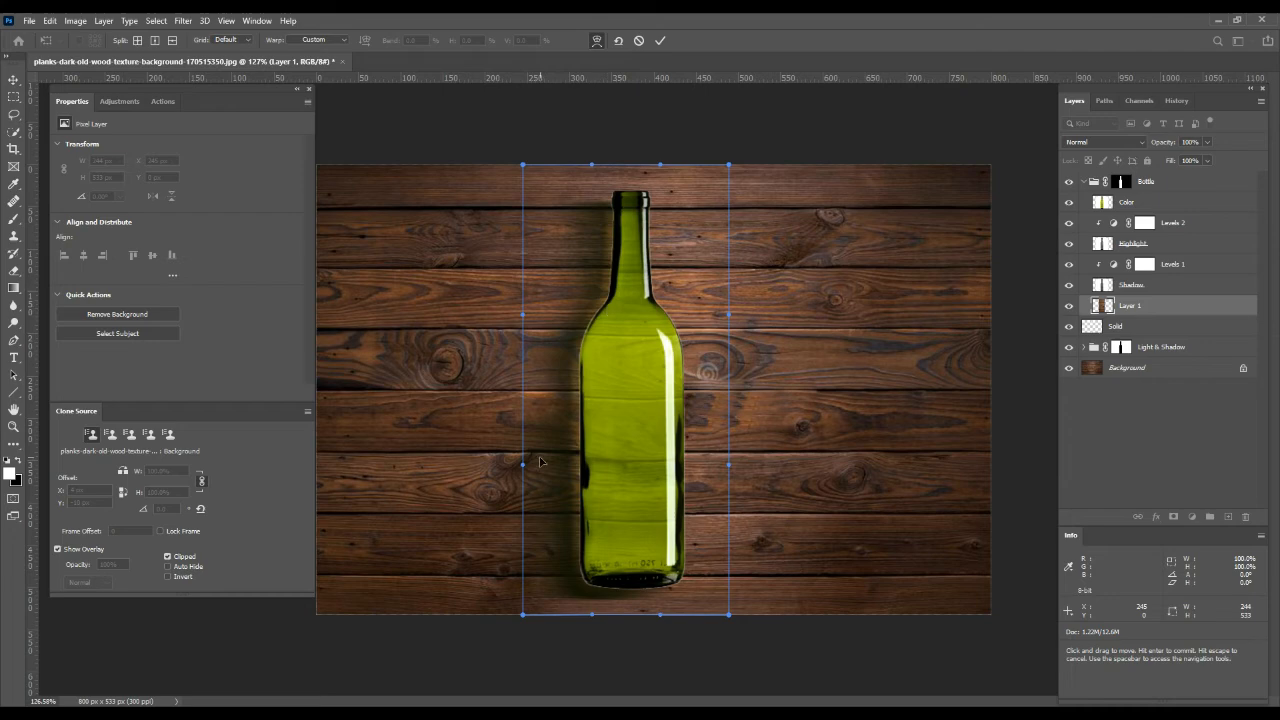
{"action": "key", "text": "Return"}
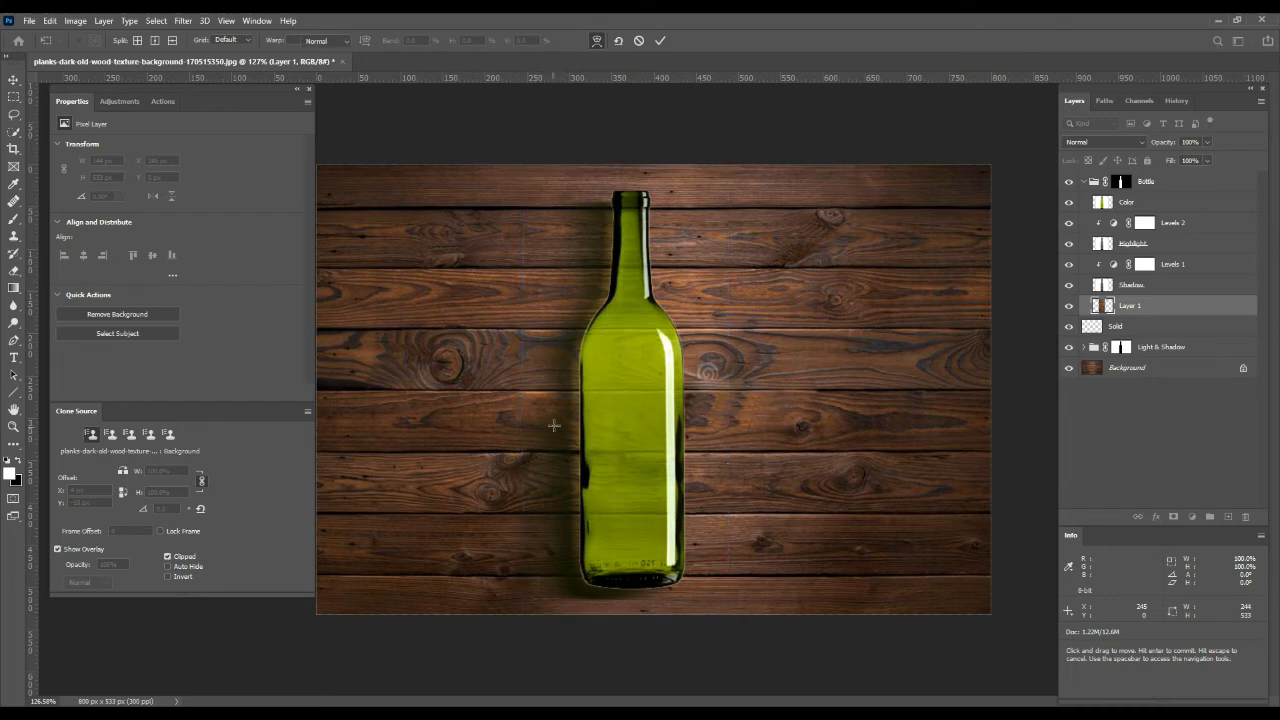
{"action": "key", "text": "m"}
{"action": "left_click_drag", "start_coordinate": [707, 420], "coordinate": [739, 504]}
{"action": "scroll", "coordinate": [690, 493], "scroll_direction": "down", "scroll_amount": 2}
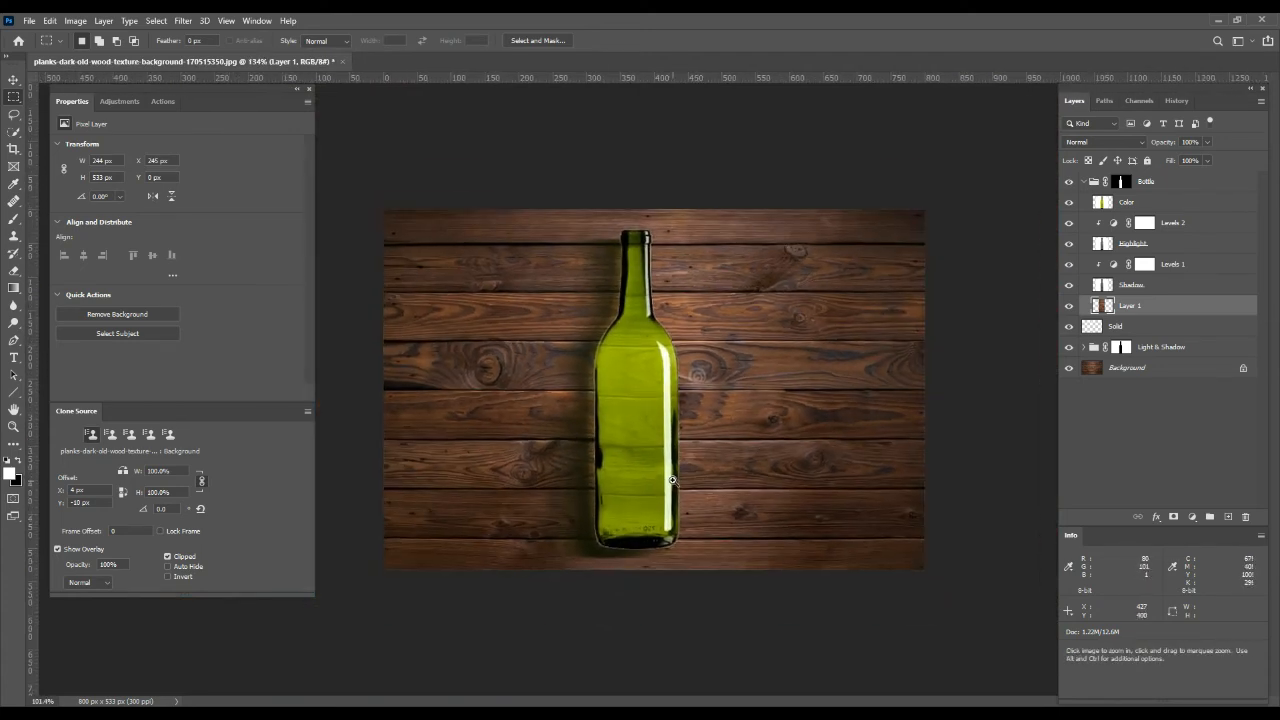
{"action": "left_click", "coordinate": [1082, 184]}
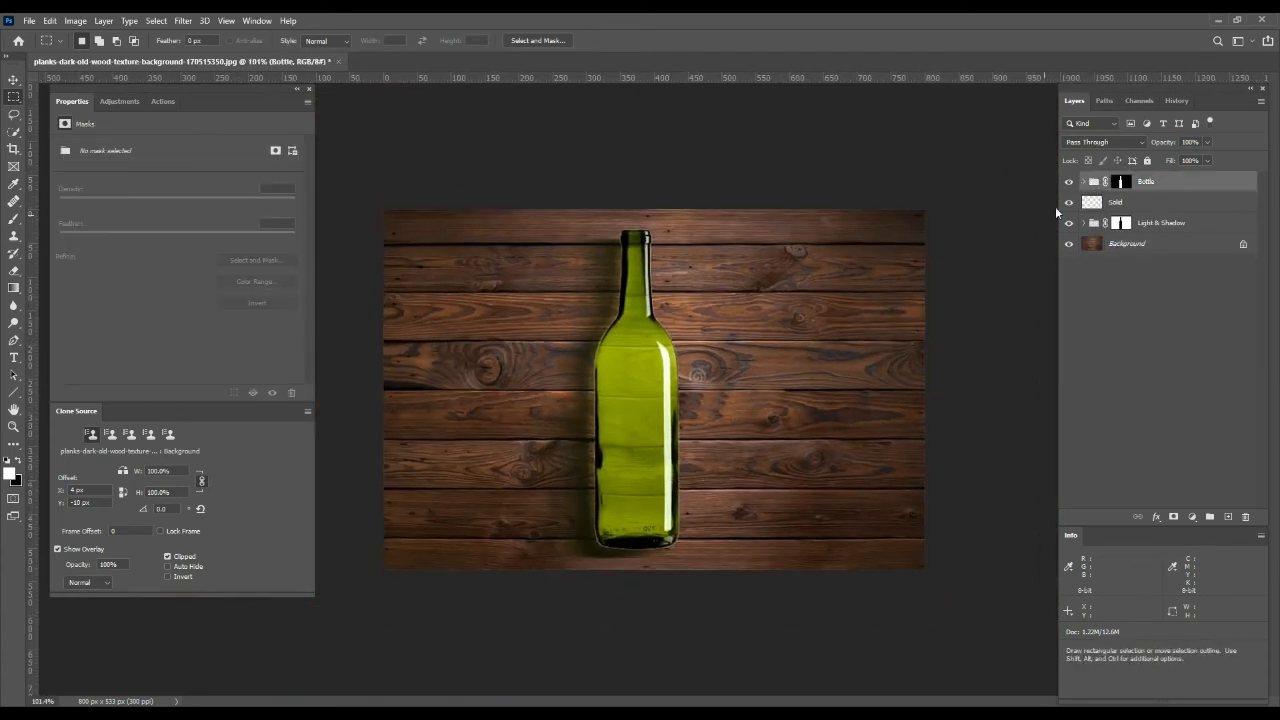
{"action": "left_click_drag", "start_coordinate": [673, 276], "coordinate": [701, 258]}
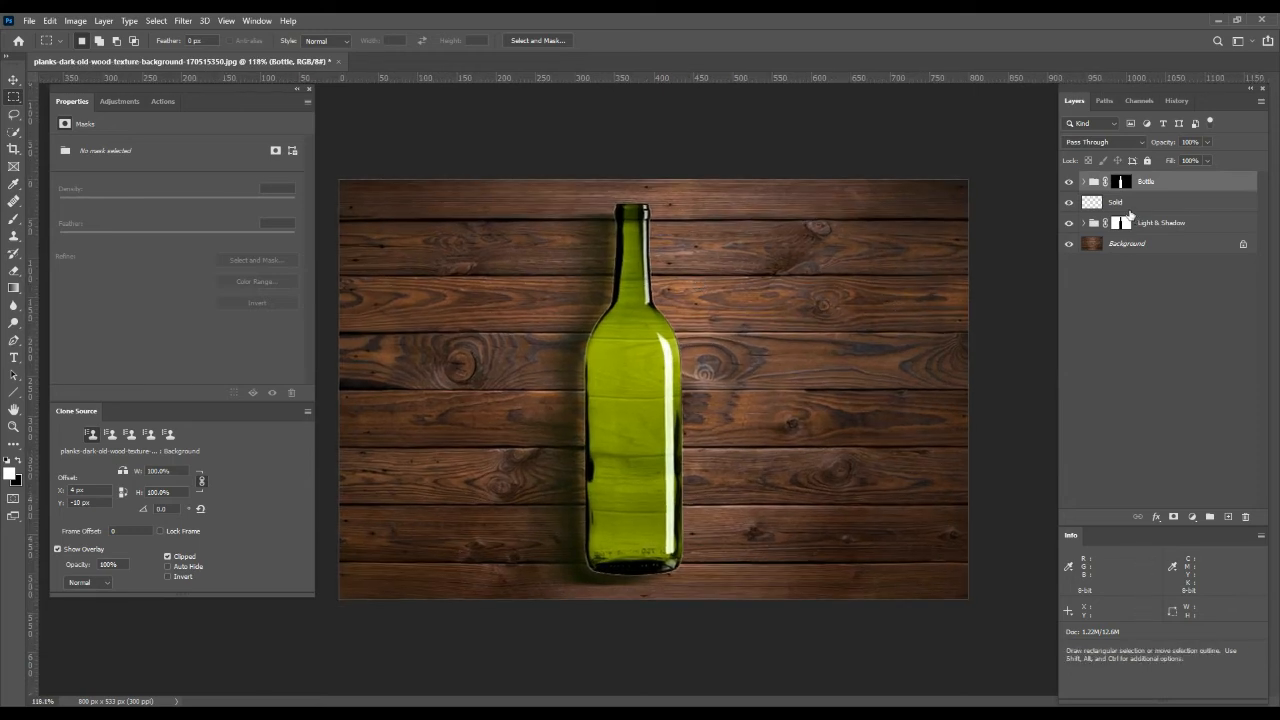
Add a new layer above Color in the Bottle group and fill it with a green sampled from the bottle.
{"action": "left_click", "coordinate": [1084, 182]}
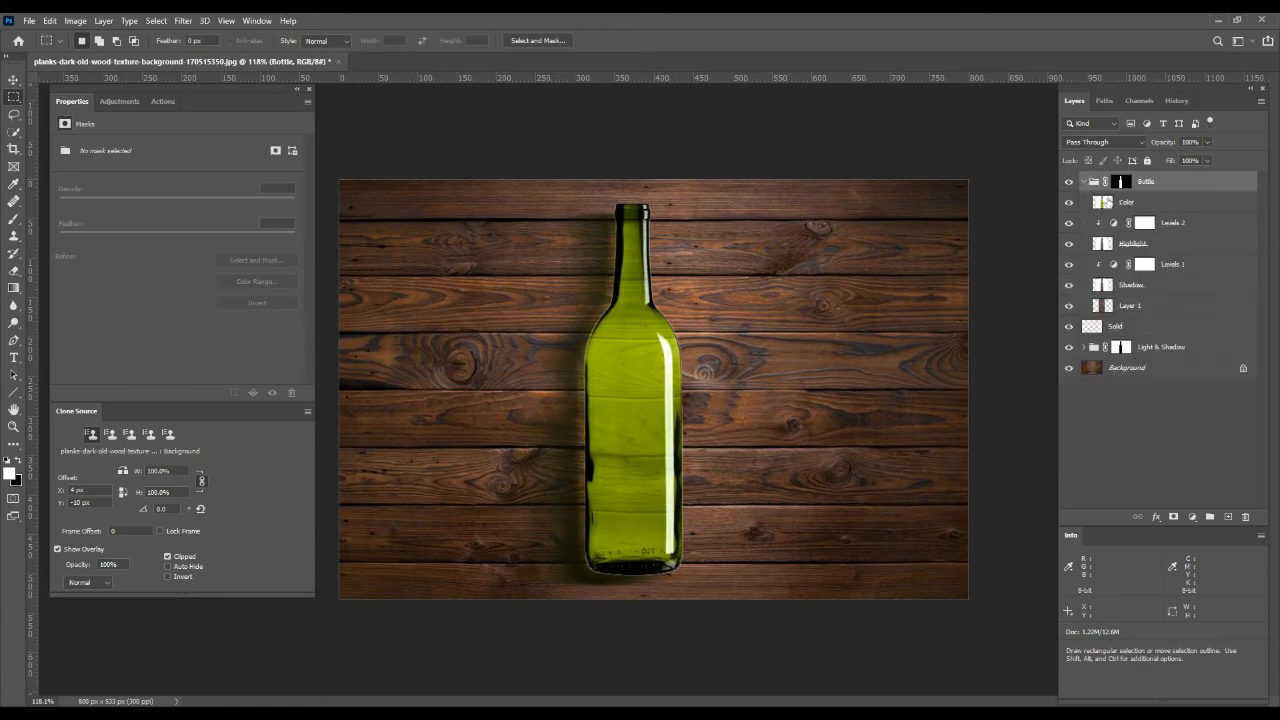
{"action": "left_click", "coordinate": [1146, 204]}
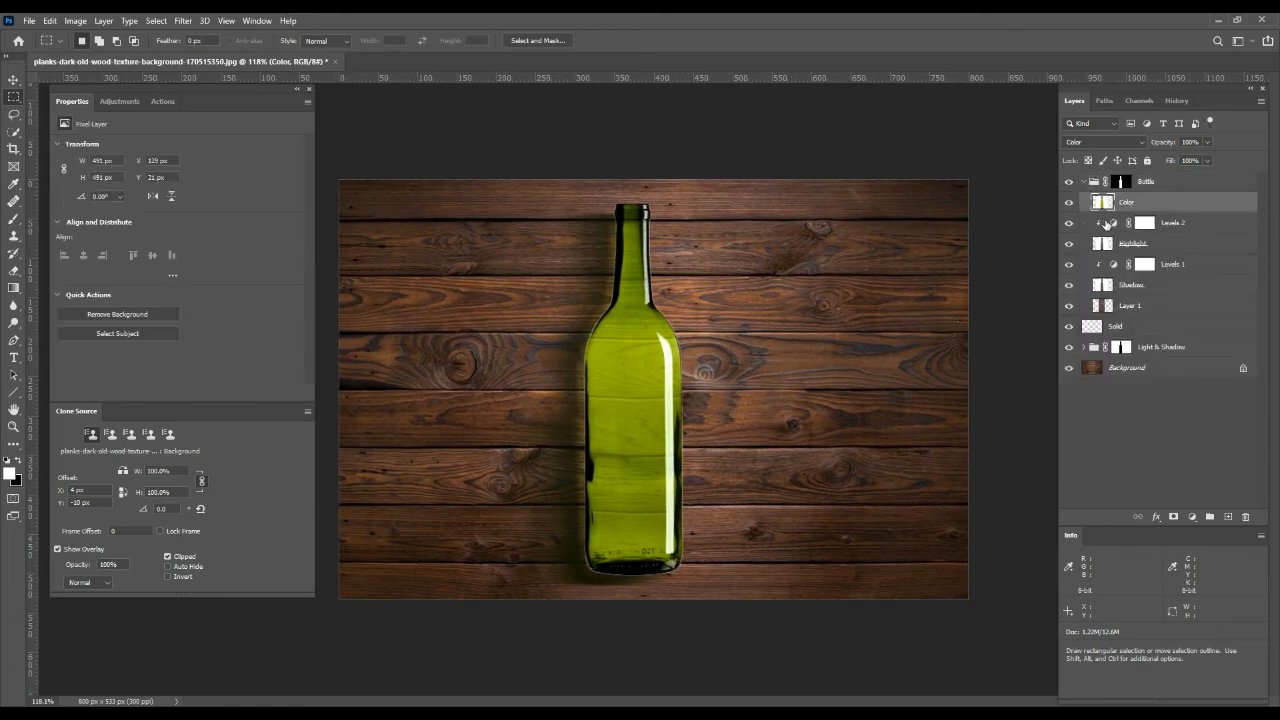
{"action": "scroll", "coordinate": [683, 366], "scroll_direction": "down", "scroll_amount": 3}
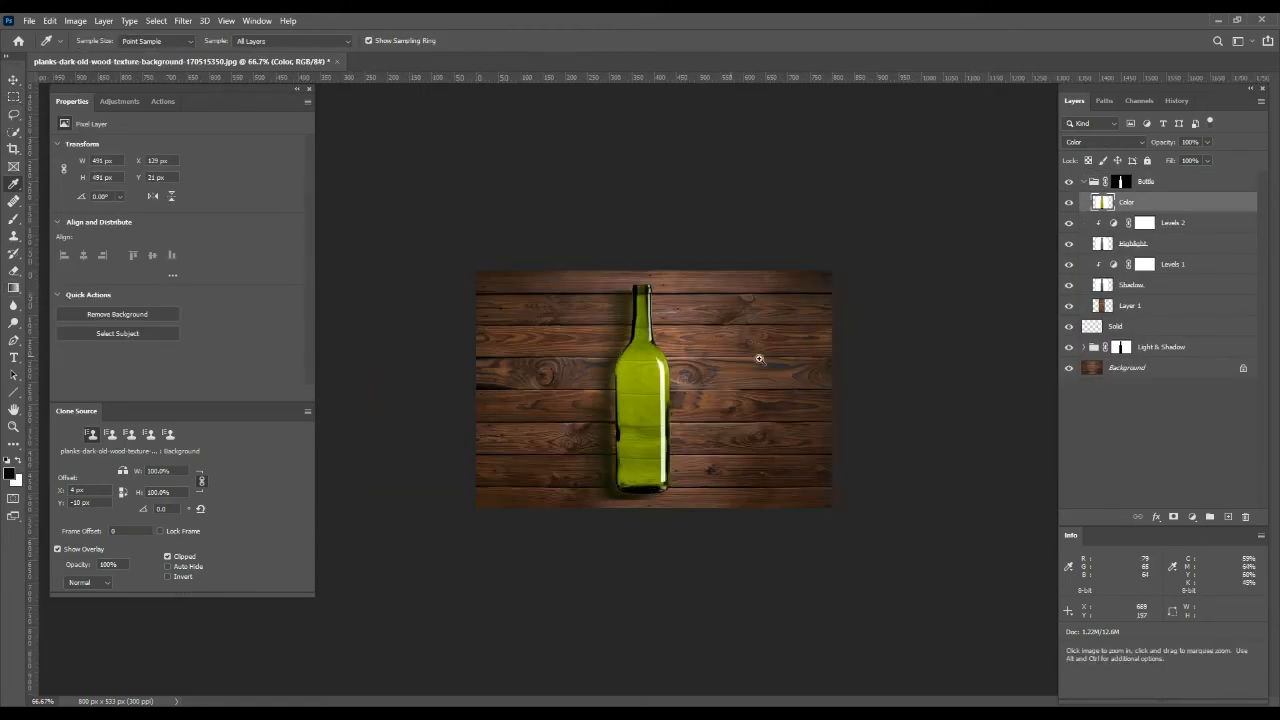
{"action": "scroll", "coordinate": [683, 366], "scroll_direction": "up", "scroll_amount": 4}
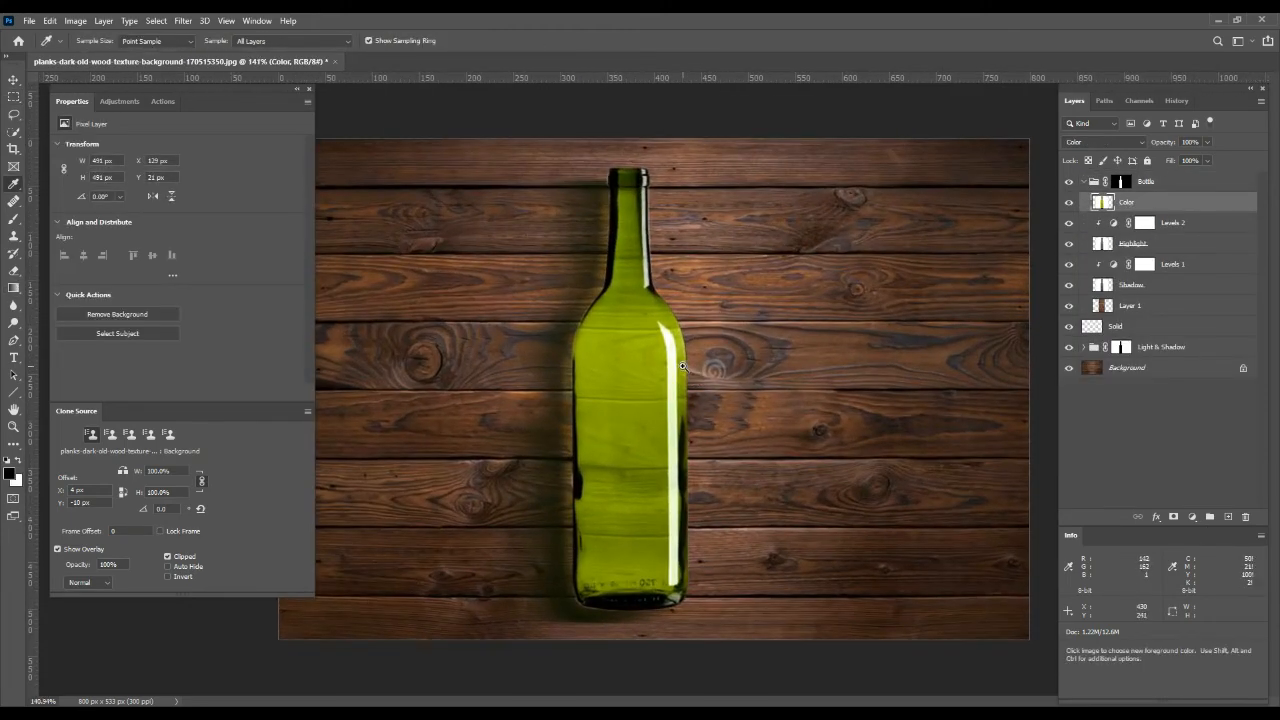
{"action": "left_click", "coordinate": [1228, 518]}
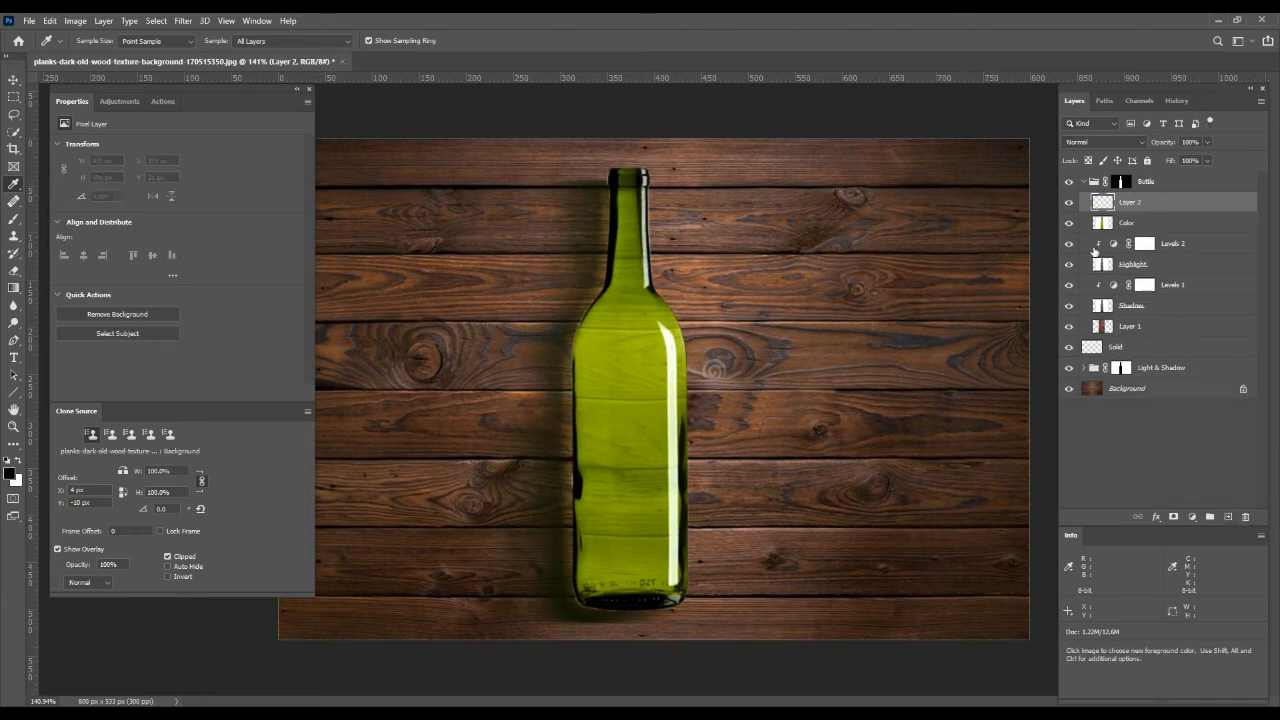
{"action": "left_click", "coordinate": [679, 328]}
{"action": "key", "text": "alt+BackSpace"}
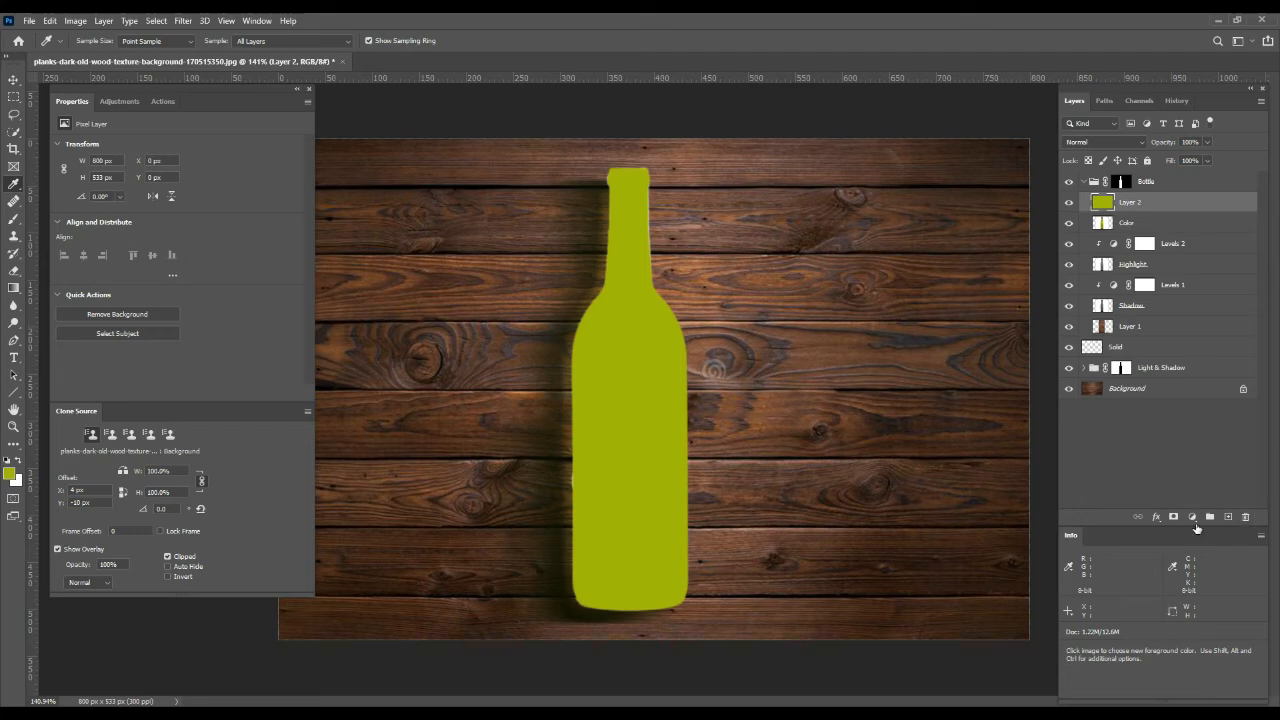
Brighten the green fill layer with a Curves point at input 121 and output 145.
{"action": "key", "text": "ctrl+m"}
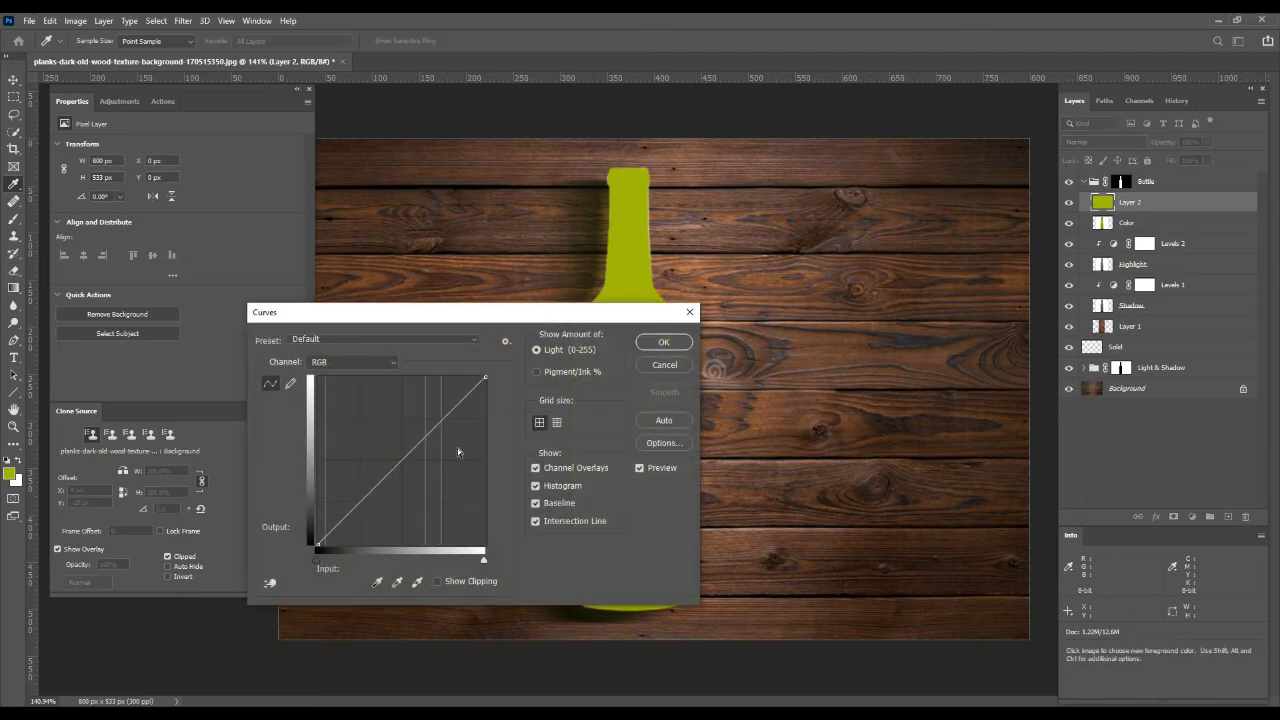
{"action": "left_click", "coordinate": [397, 449]}
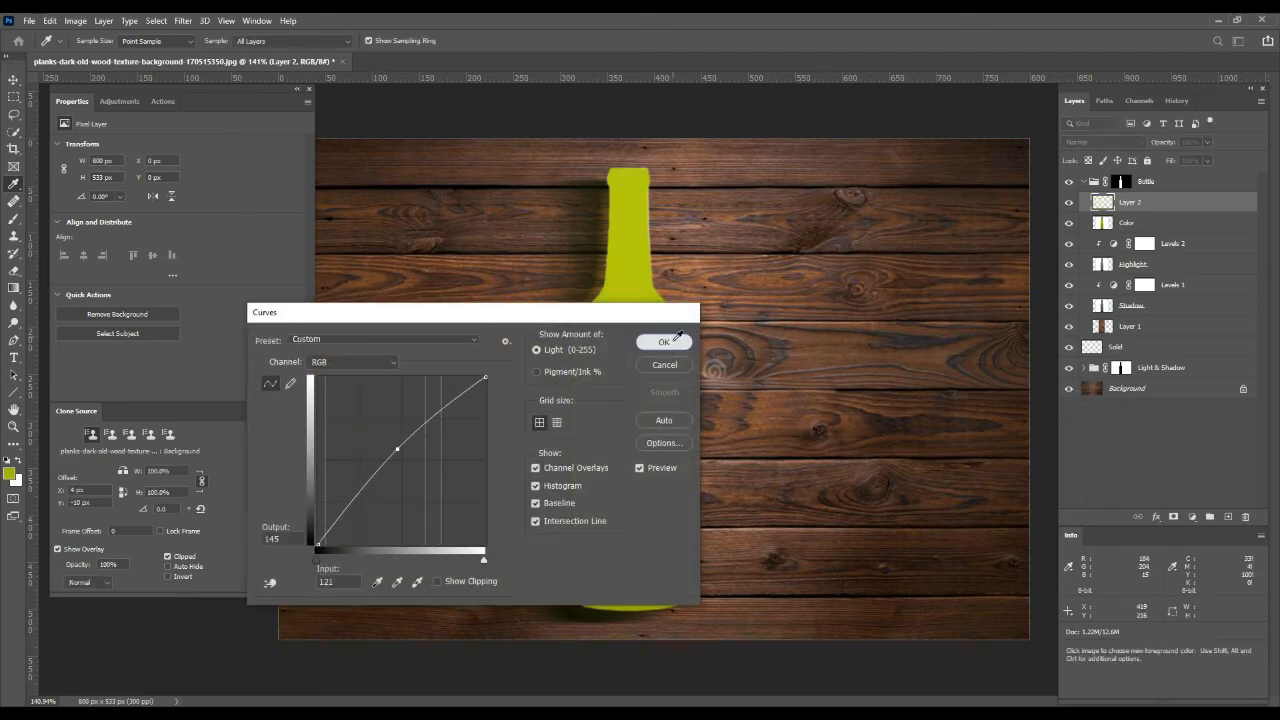
{"action": "left_click", "coordinate": [663, 342]}
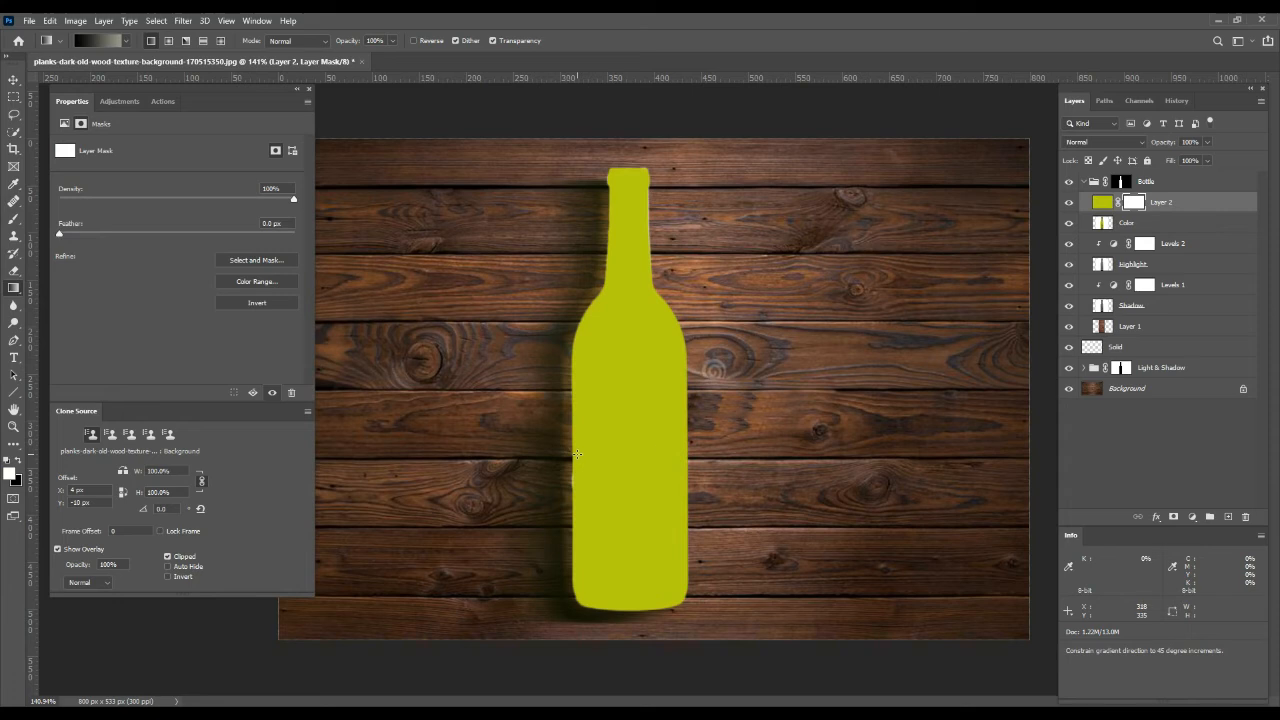
Add a mask to the green fill layer, fade it in horizontally across the bottle with a gradient, and compare with the layer hidden.
{"action": "left_click_drag", "start_coordinate": [577, 455], "coordinate": [653, 452]}
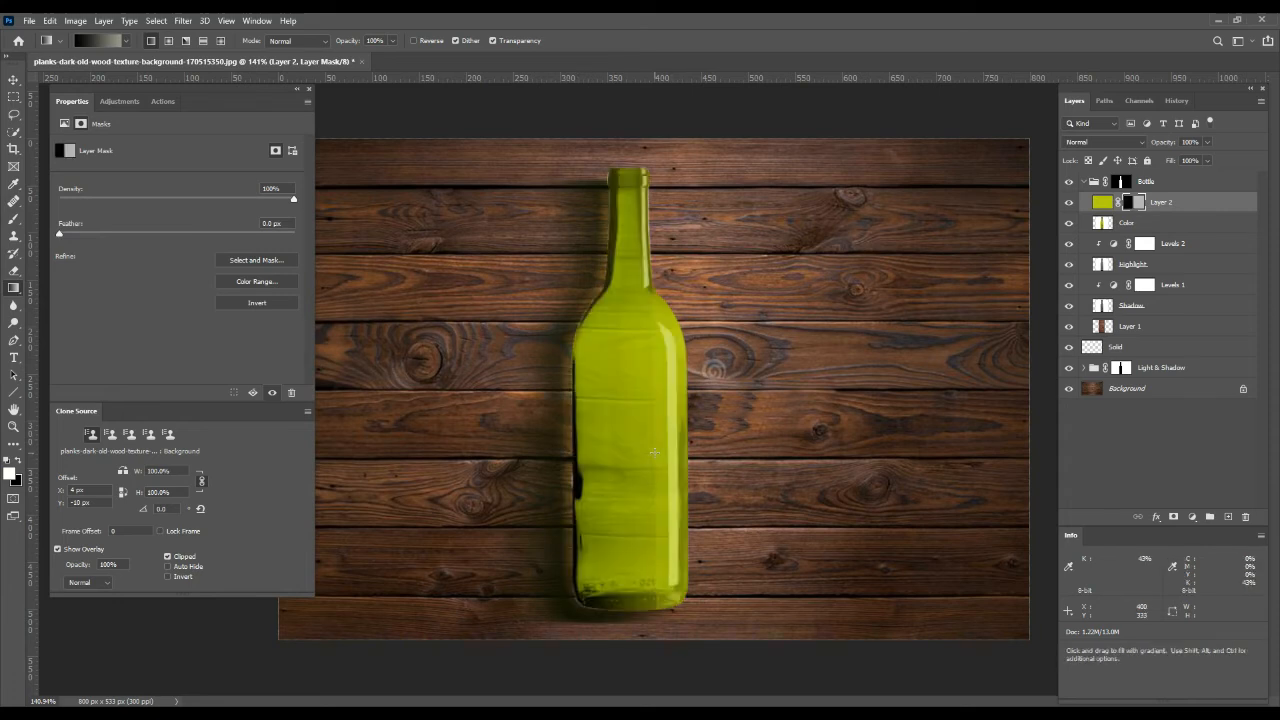
{"action": "left_click", "coordinate": [1070, 205]}
{"action": "left_click", "coordinate": [1070, 205]}
{"action": "left_click", "coordinate": [1070, 205]}
{"action": "left_click", "coordinate": [1070, 205]}
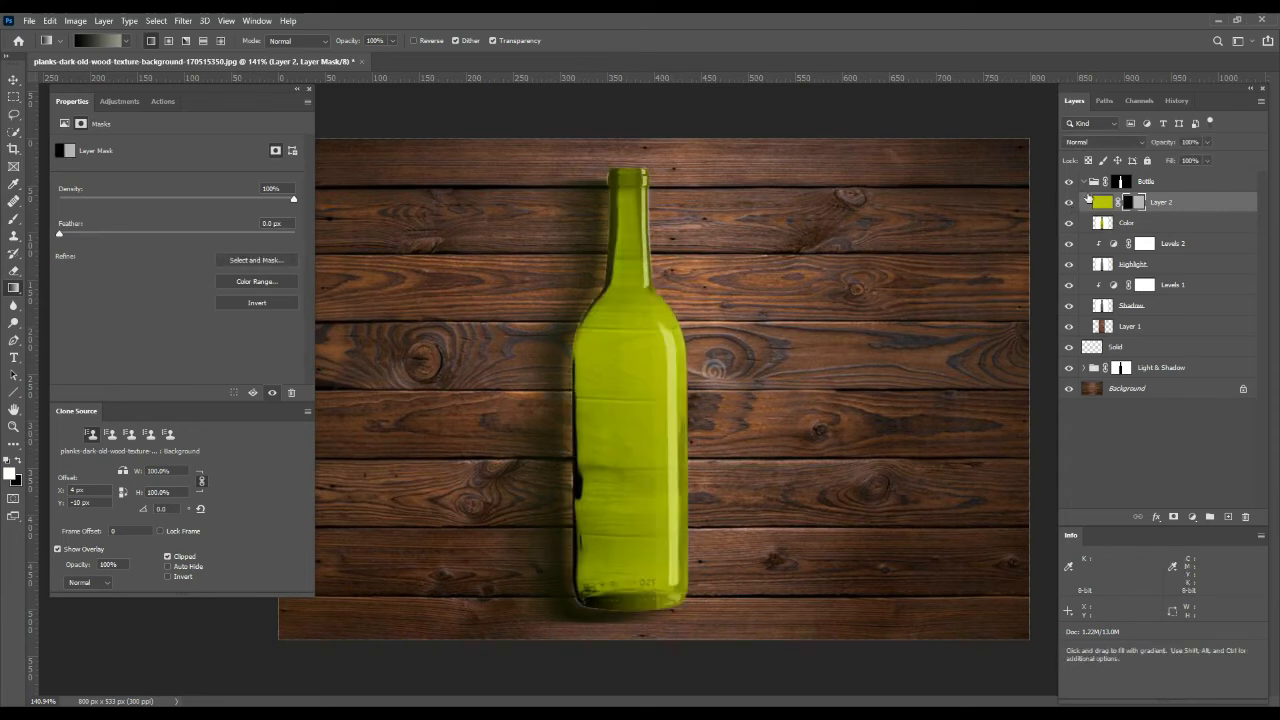
Set the green fill layer's blend mode to Screen and its opacity to 85%.
{"action": "left_click", "coordinate": [1097, 146]}
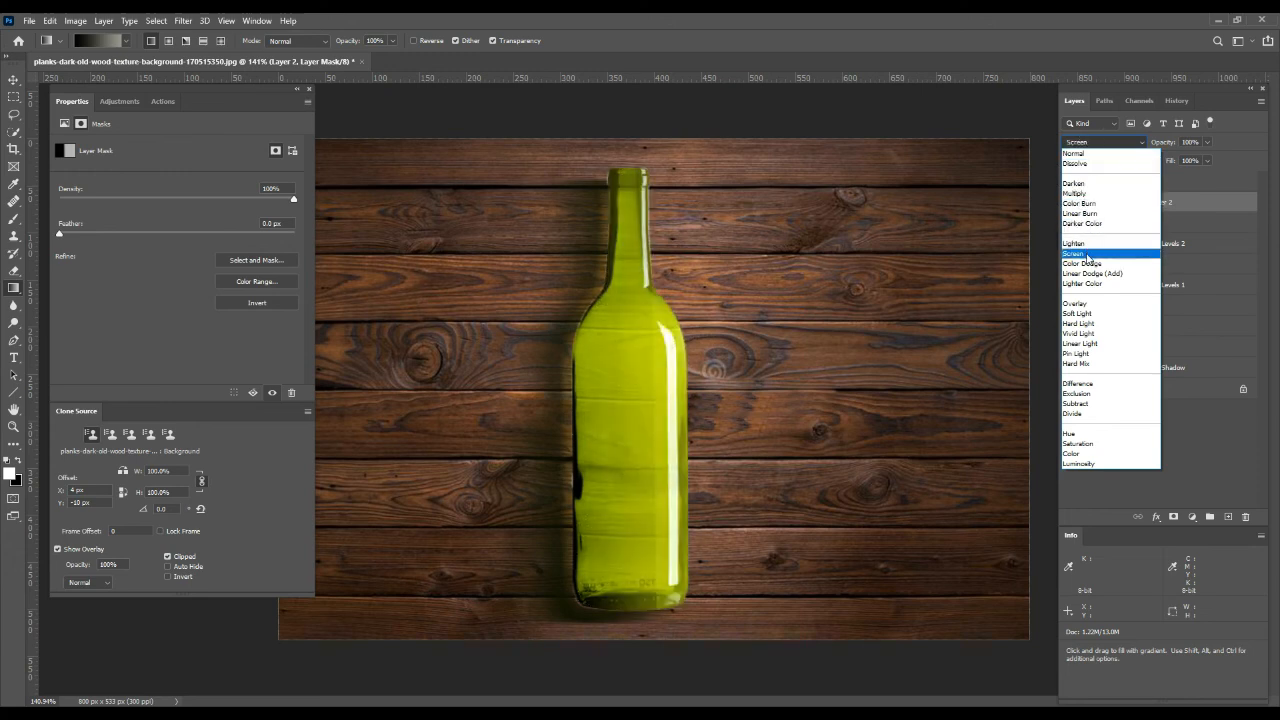
{"action": "left_click", "coordinate": [1090, 255]}
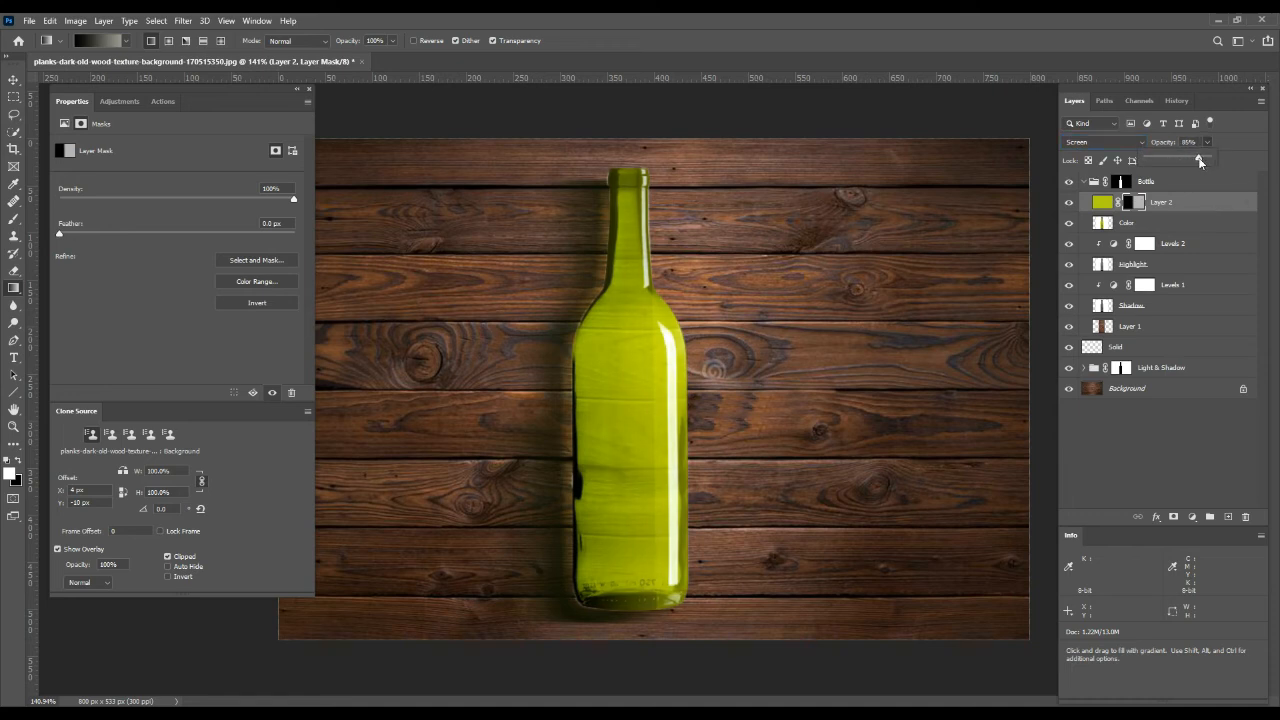
{"action": "mouse_move", "coordinate": [633, 437]}
{"action": "left_mouse_down"}
{"action": "mouse_move", "coordinate": [723, 428]}
{"action": "mouse_move", "coordinate": [581, 436]}
{"action": "mouse_move", "coordinate": [751, 437]}
{"action": "mouse_move", "coordinate": [714, 431]}
{"action": "mouse_move", "coordinate": [743, 423]}
{"action": "left_mouse_up"}
{"action": "key", "text": "ctrl+z"}
{"action": "key", "text": "ctrl+z"}
{"action": "key", "text": "ctrl+z"}
{"action": "key", "text": "ctrl+z"}
{"action": "key", "text": "ctrl+z"}
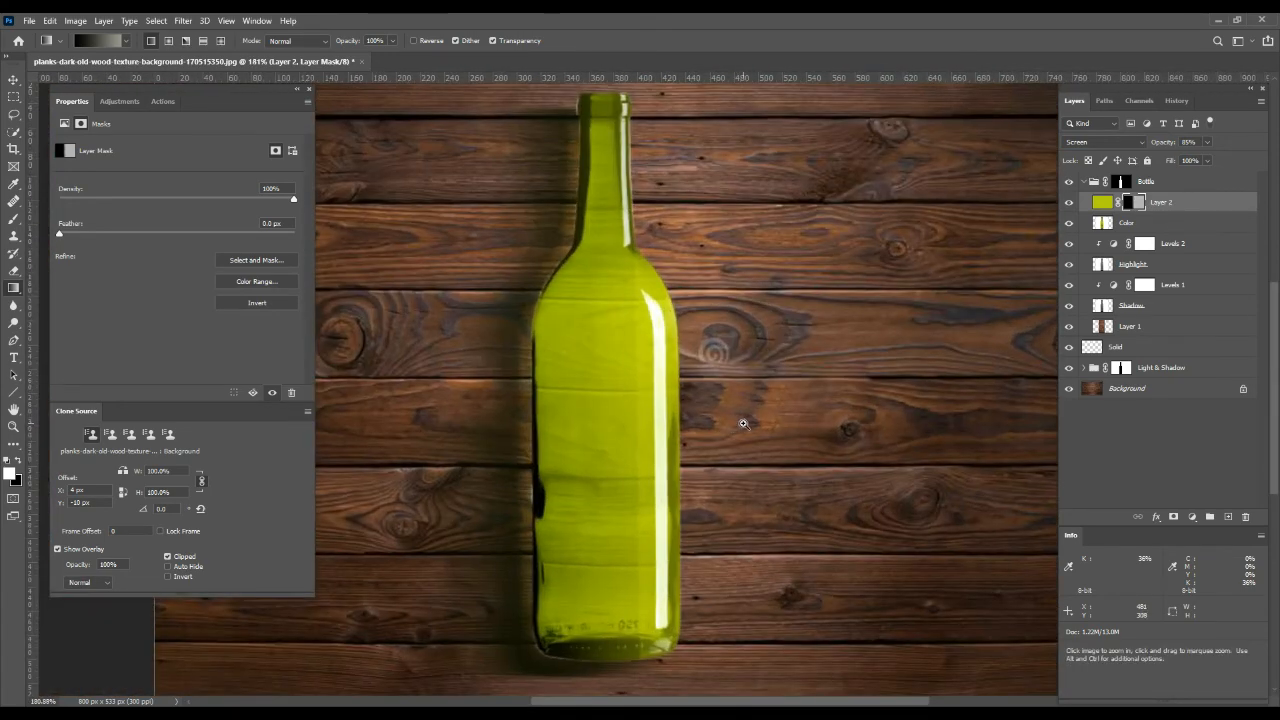
{"action": "left_click", "coordinate": [1138, 205], "text": "ctrl"}
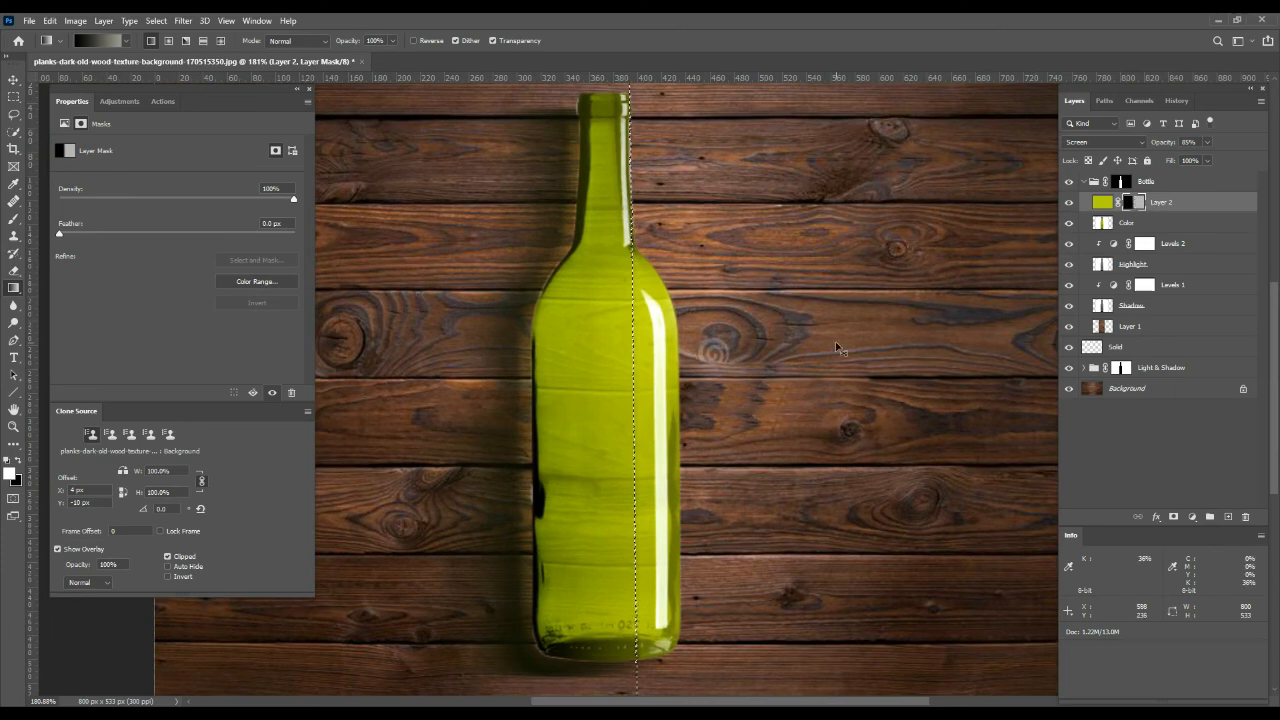
{"action": "key", "text": "ctrl+0"}
{"action": "key", "text": "ctrl+d"}
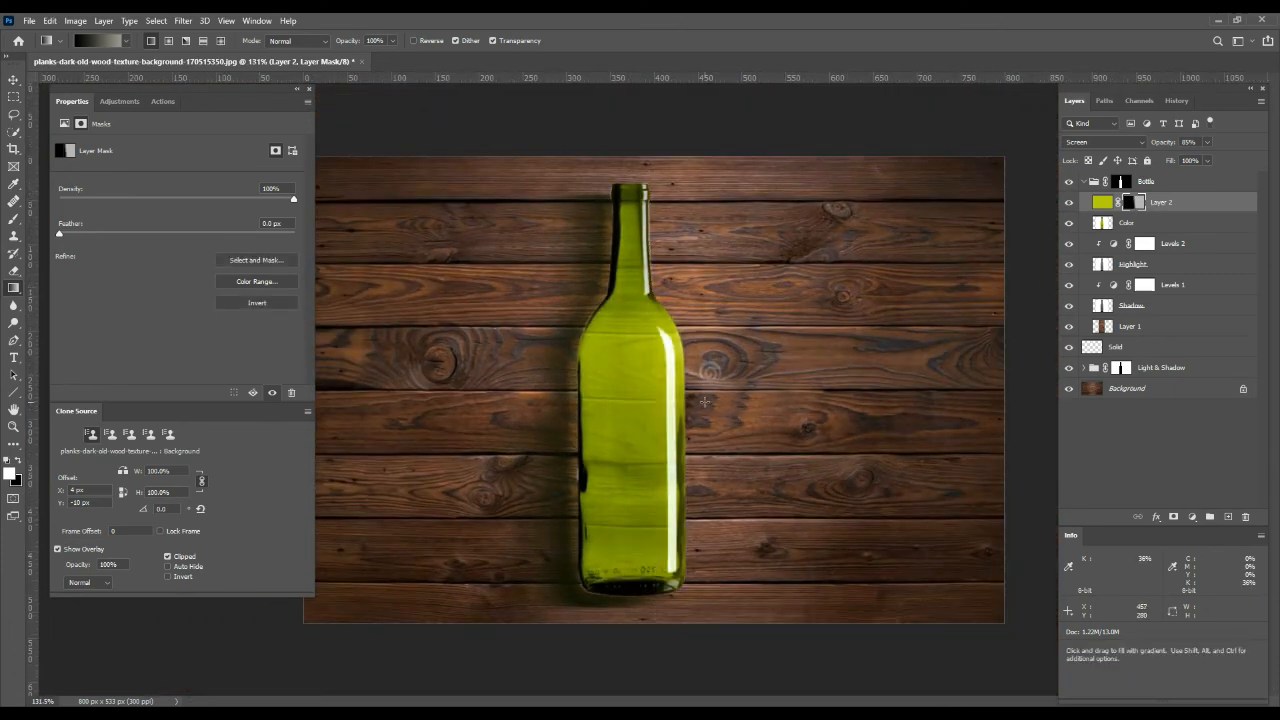
{"action": "mouse_move", "coordinate": [600, 420]}
{"action": "left_mouse_down"}
{"action": "mouse_move", "coordinate": [653, 423]}
{"action": "mouse_move", "coordinate": [586, 426]}
{"action": "left_mouse_up"}
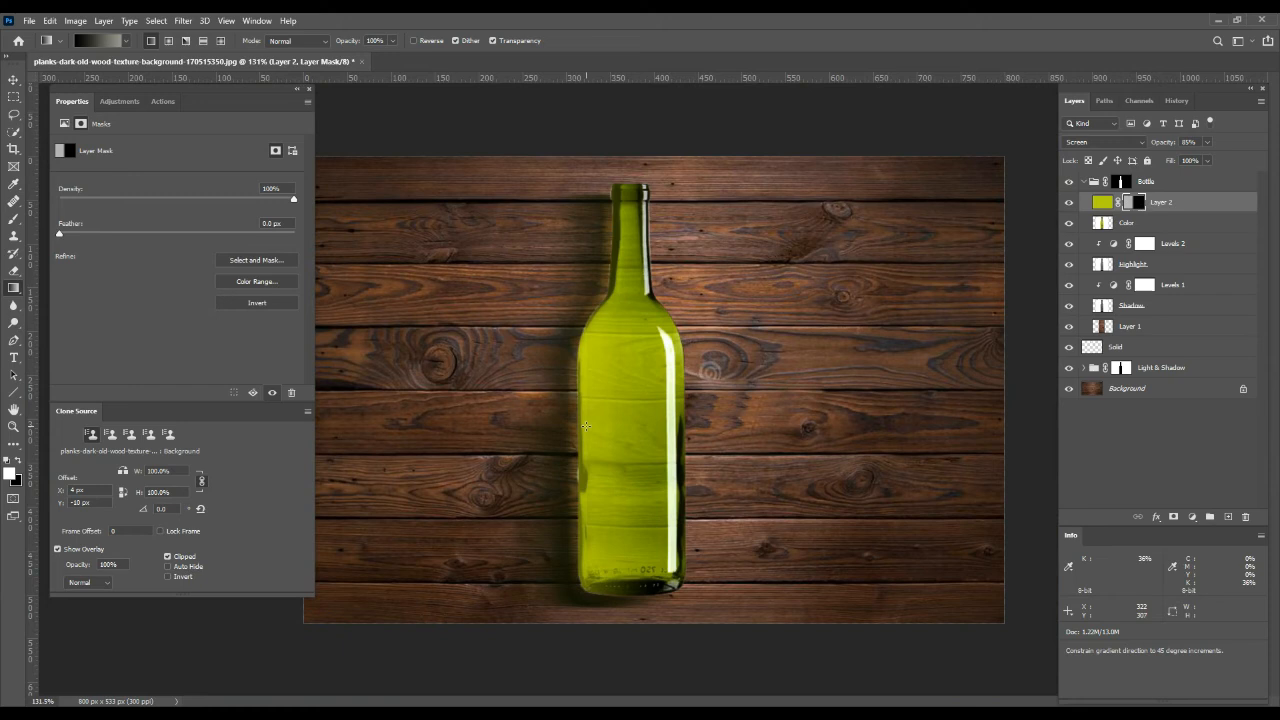
{"action": "key", "text": "ctrl+z"}
Redraw the mask gradient so the green light fades in toward the bottle's right side, and compare with the layer hidden.
{"action": "left_click_drag", "start_coordinate": [592, 428], "coordinate": [1025, 216]}
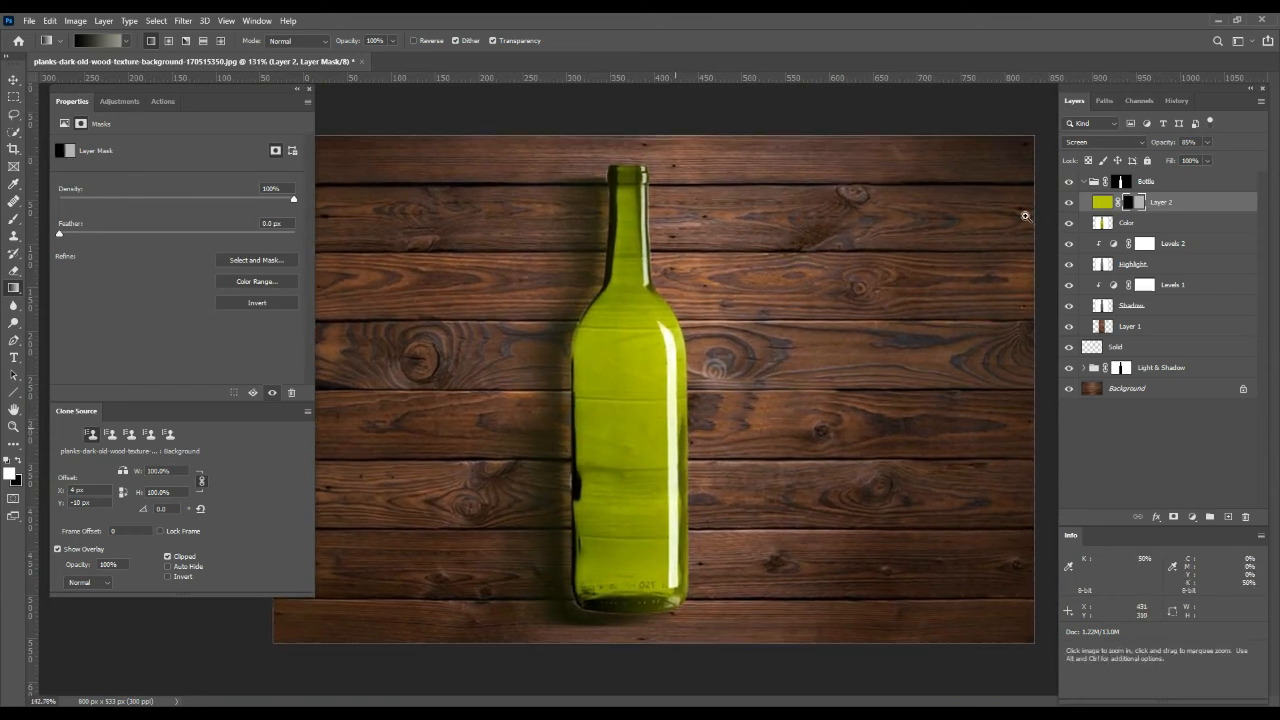
{"action": "left_click", "coordinate": [1068, 202]}
{"action": "left_click", "coordinate": [1068, 202]}
{"action": "left_click", "coordinate": [1068, 202]}
{"action": "left_click", "coordinate": [1068, 202]}
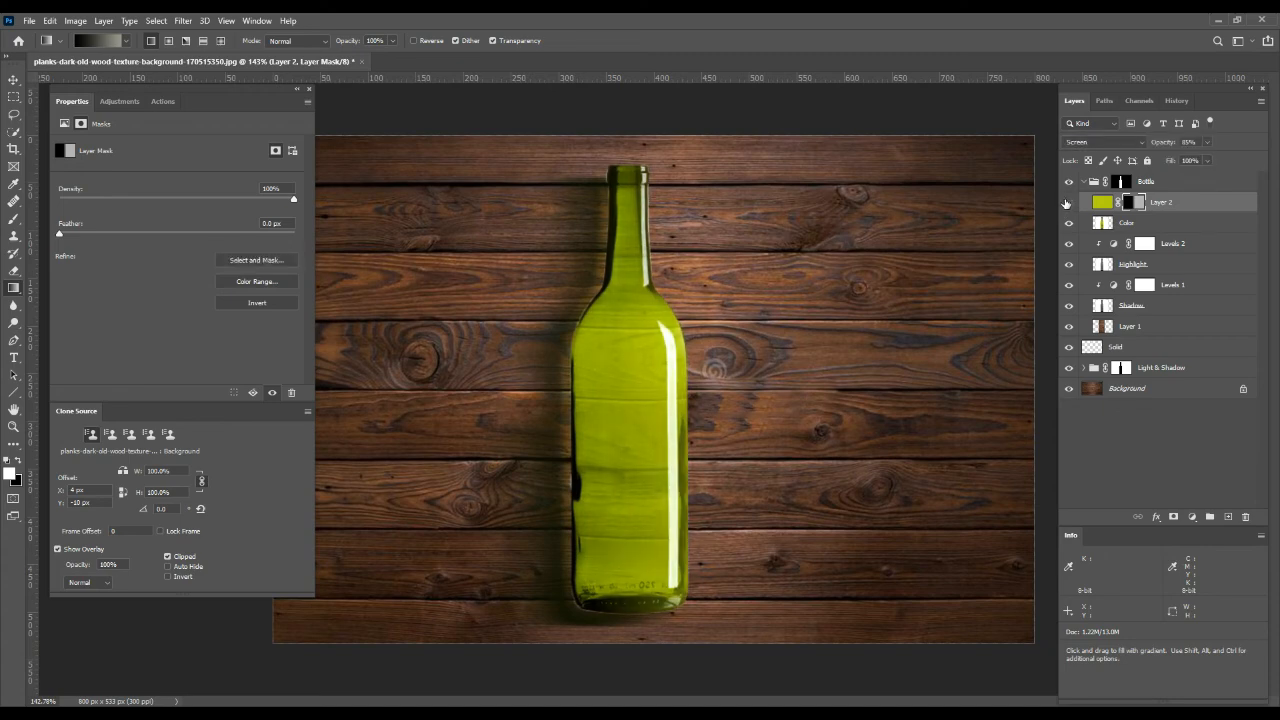
{"action": "left_click", "coordinate": [1067, 202]}
{"action": "left_click", "coordinate": [1067, 202]}
{"action": "left_click", "coordinate": [1067, 202]}
{"action": "left_click", "coordinate": [1067, 202]}
Paint black at 50% opacity with an enlarged soft brush on the green fill layer's mask over the bottle's base.
{"action": "left_click_drag", "start_coordinate": [699, 555], "coordinate": [779, 377]}
{"action": "key", "text": "b"}
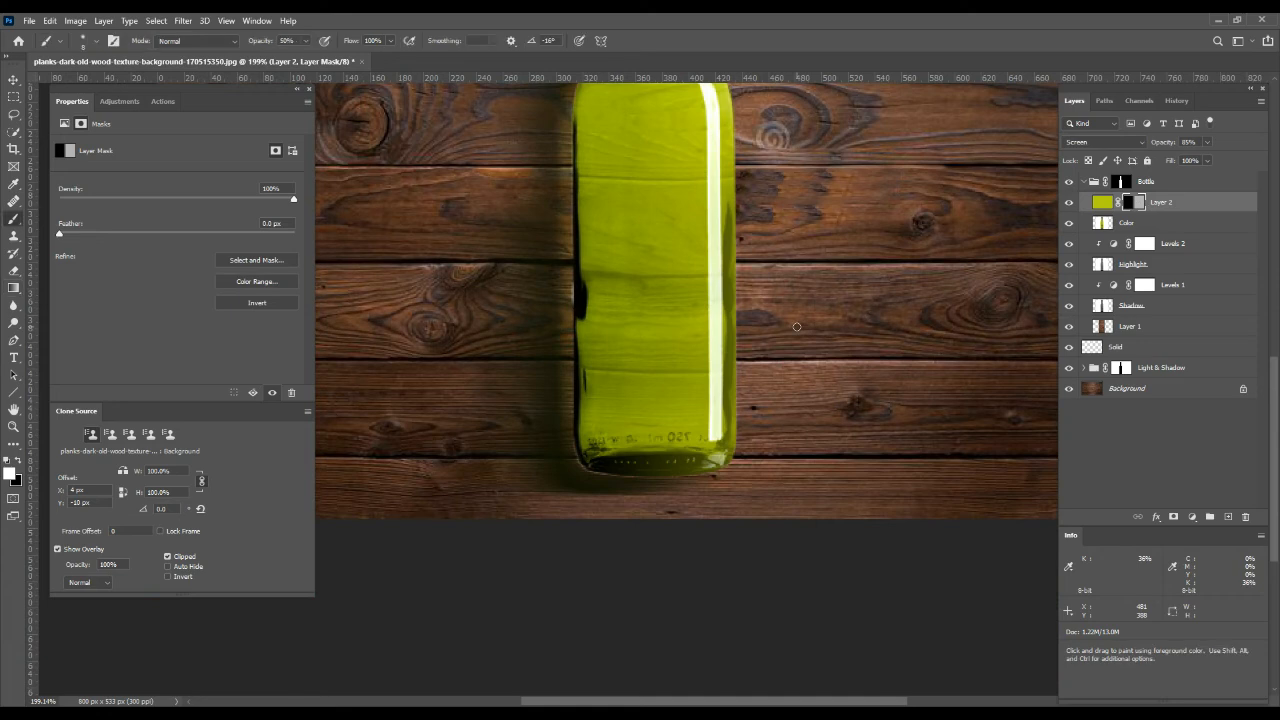
{"action": "key", "text": "bracketright"}
{"action": "key", "text": "bracketright"}
{"action": "key", "text": "bracketright"}
{"action": "key", "text": "bracketright"}
{"action": "key", "text": "bracketright"}
{"action": "key", "text": "bracketright"}
{"action": "key", "text": "bracketright"}
{"action": "key", "text": "bracketright"}
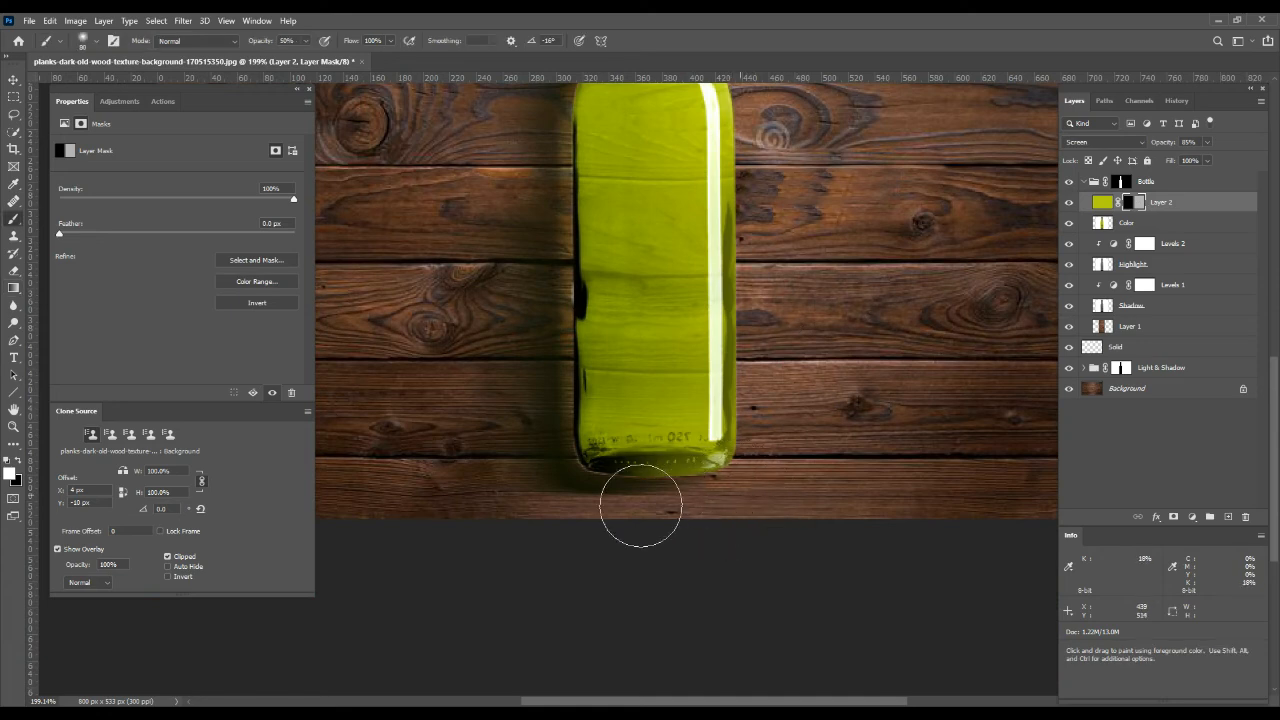
{"action": "key", "text": "x"}
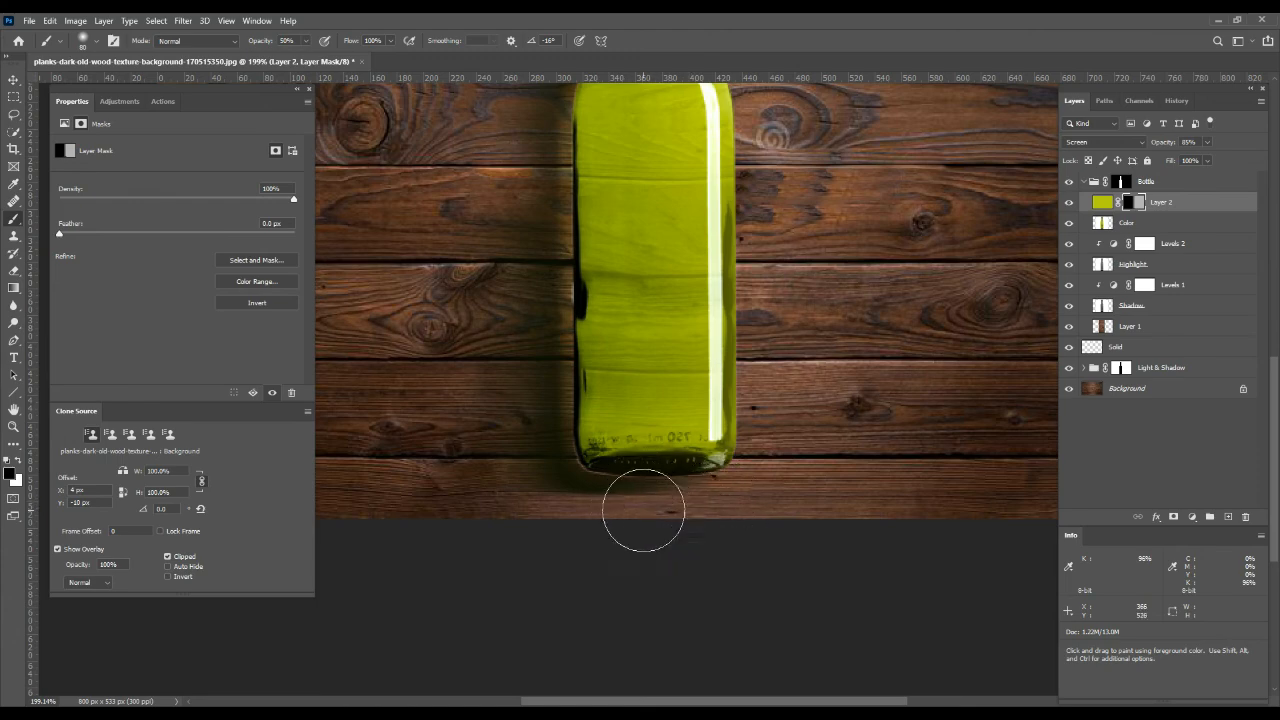
Add a layer above the green fill layer and fill it with a near-black green sampled from the bottle's base.
{"action": "scroll", "coordinate": [603, 510], "scroll_direction": "down", "scroll_amount": 5}
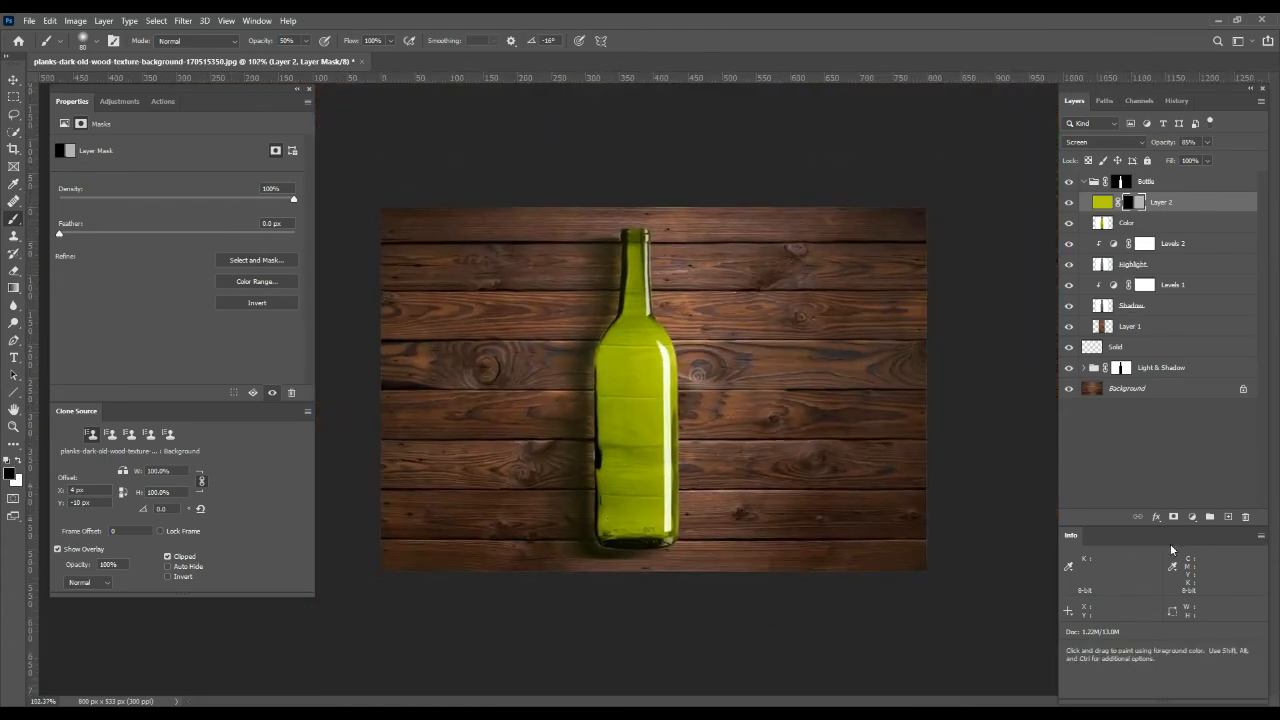
{"action": "left_click", "coordinate": [1228, 517]}
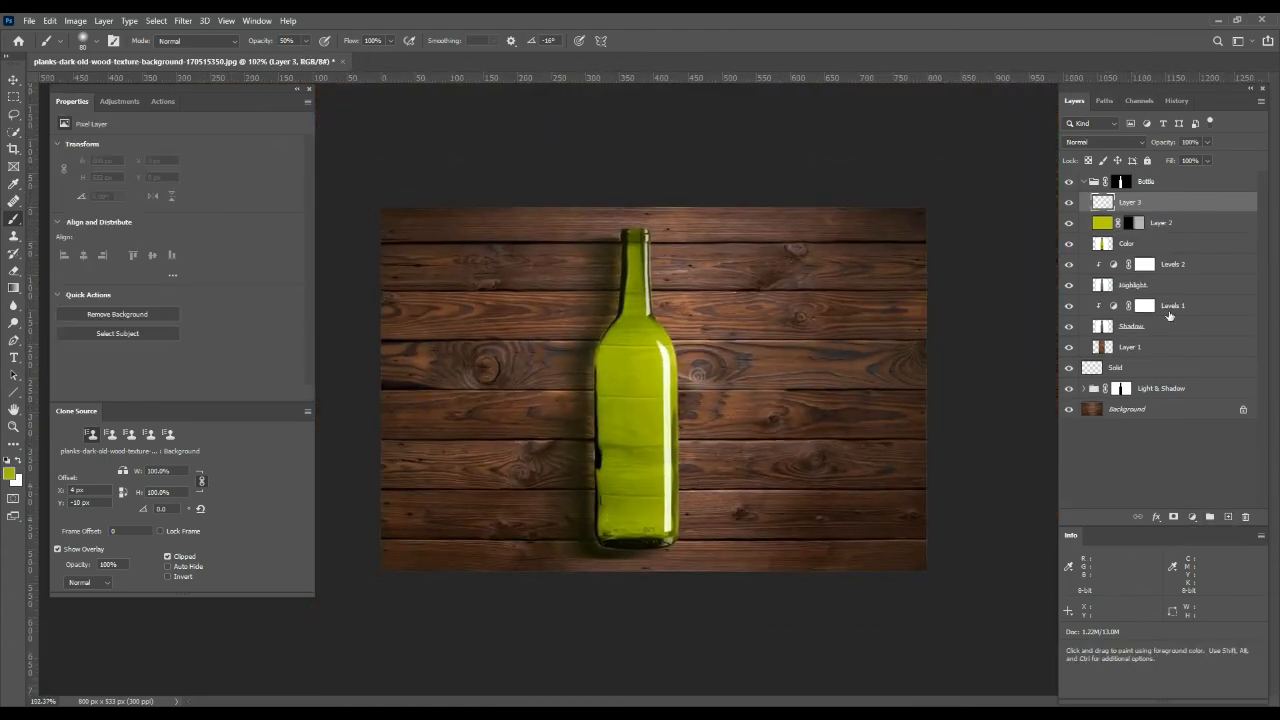
{"action": "key", "text": "i"}
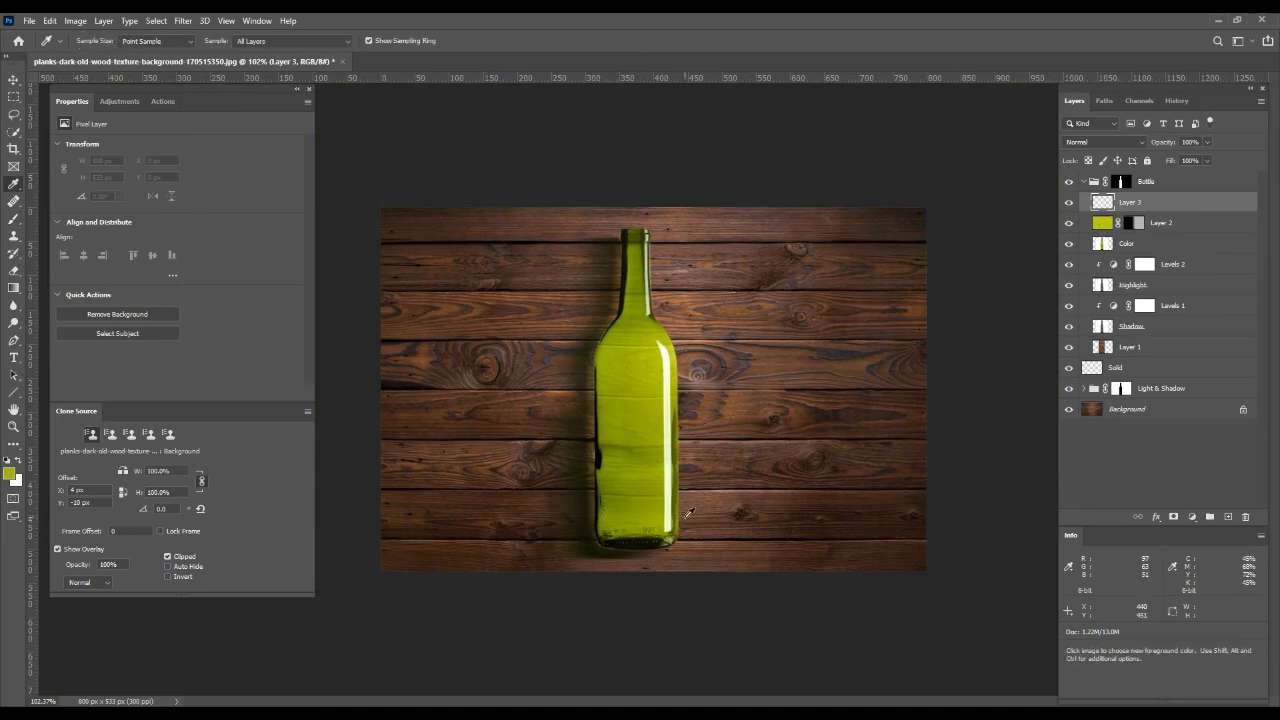
{"action": "left_click", "coordinate": [614, 528]}
{"action": "left_click", "coordinate": [610, 536]}
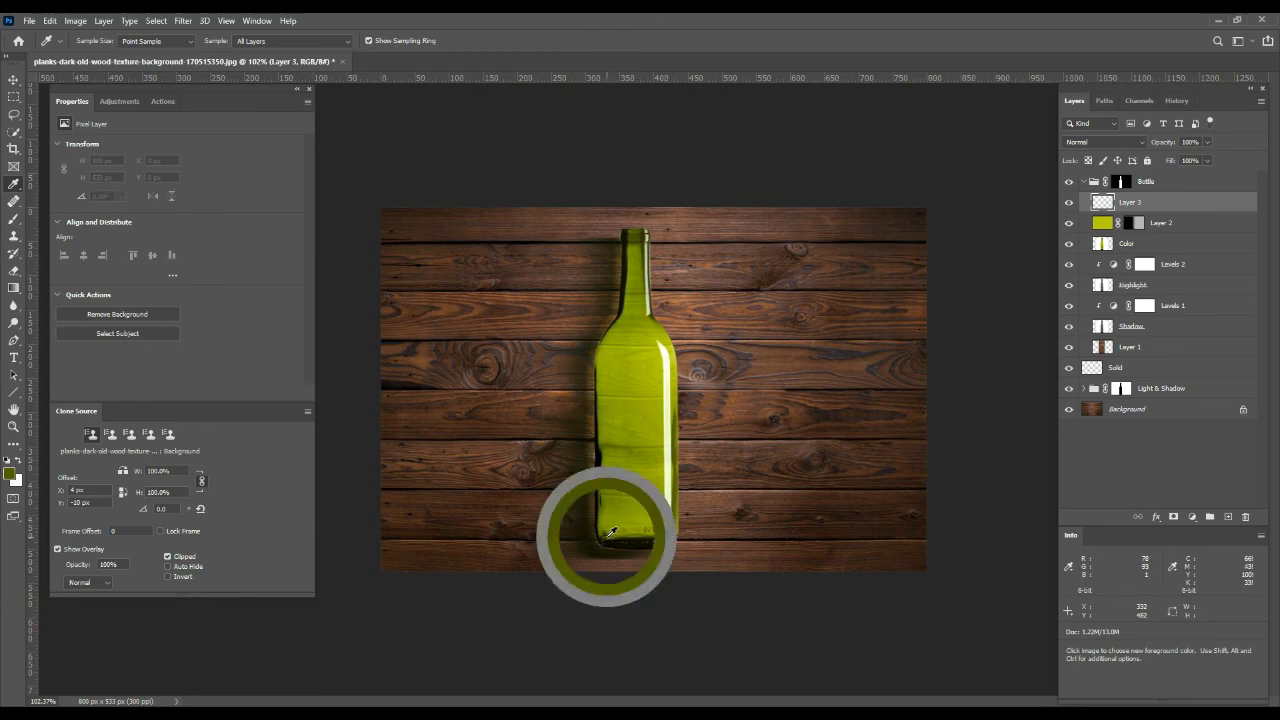
{"action": "left_click", "coordinate": [627, 537]}
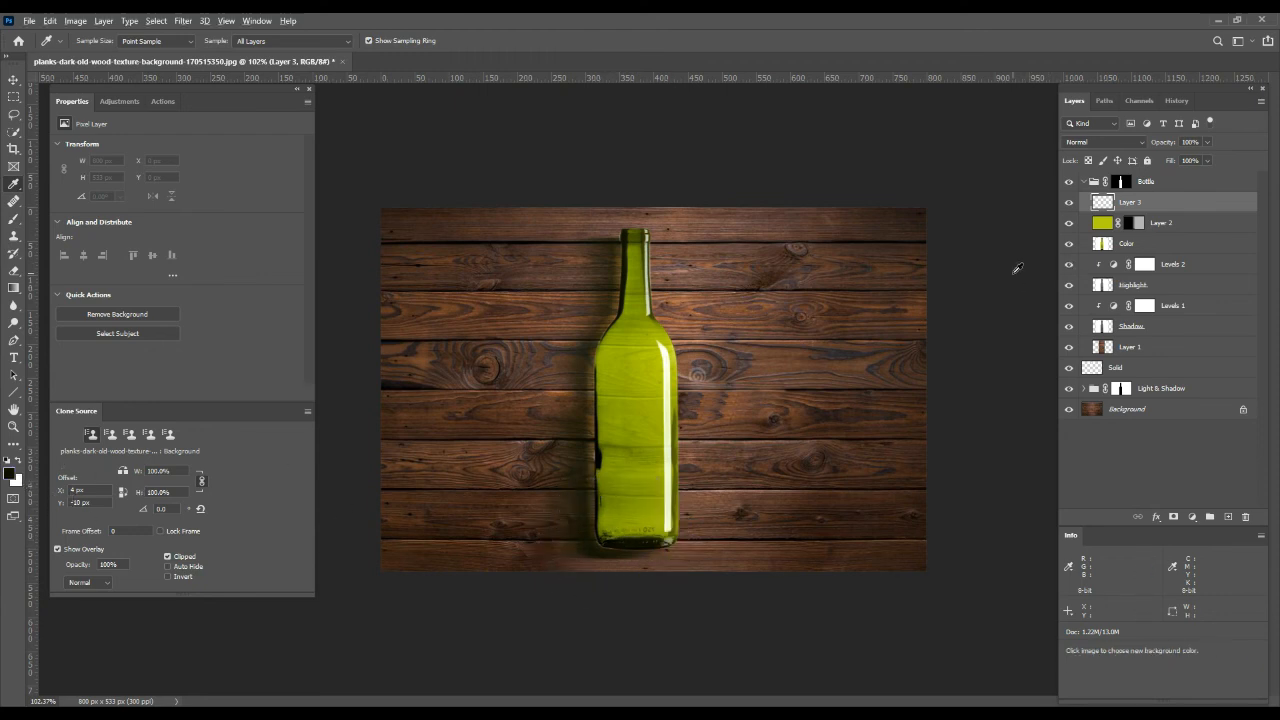
{"action": "key", "text": "alt+BackSpace"}
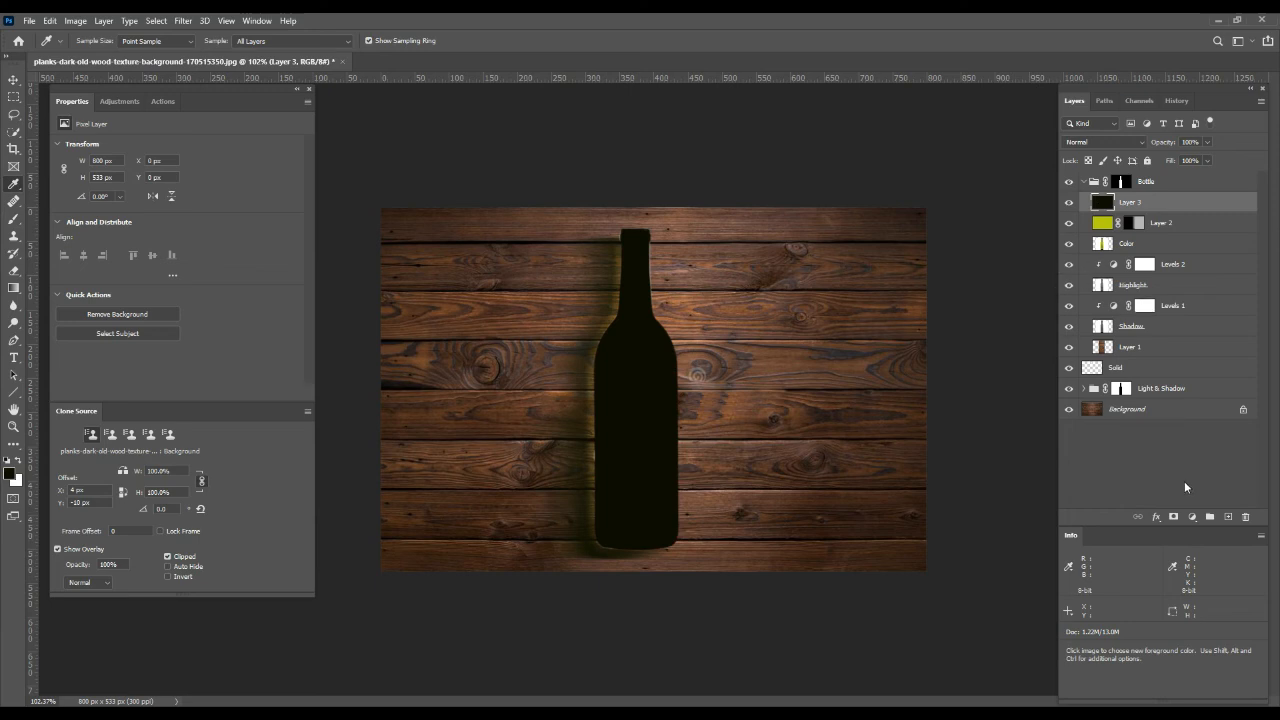
Mask the dark fill layer with a horizontal gradient so it darkens only the bottle's left side, and compare with the layer hidden.
{"action": "left_click", "coordinate": [1175, 518]}
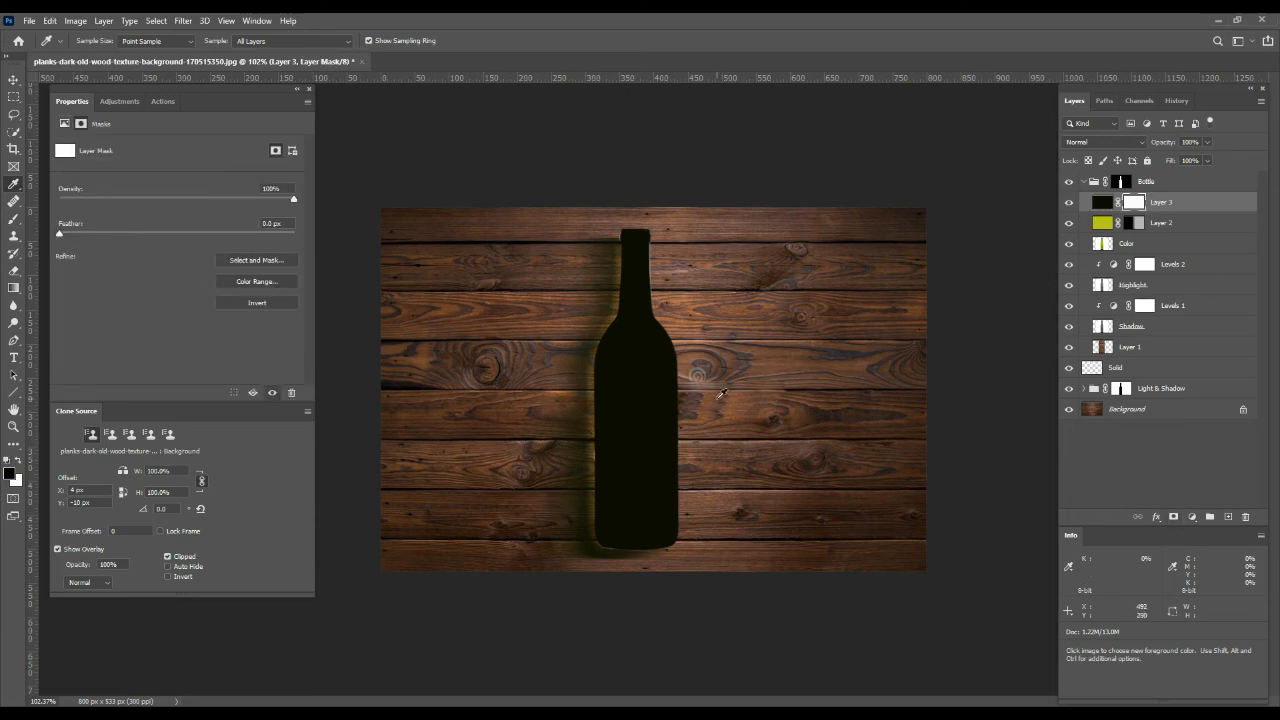
{"action": "key", "text": "g"}
{"action": "left_click_drag", "start_coordinate": [664, 402], "coordinate": [556, 400]}
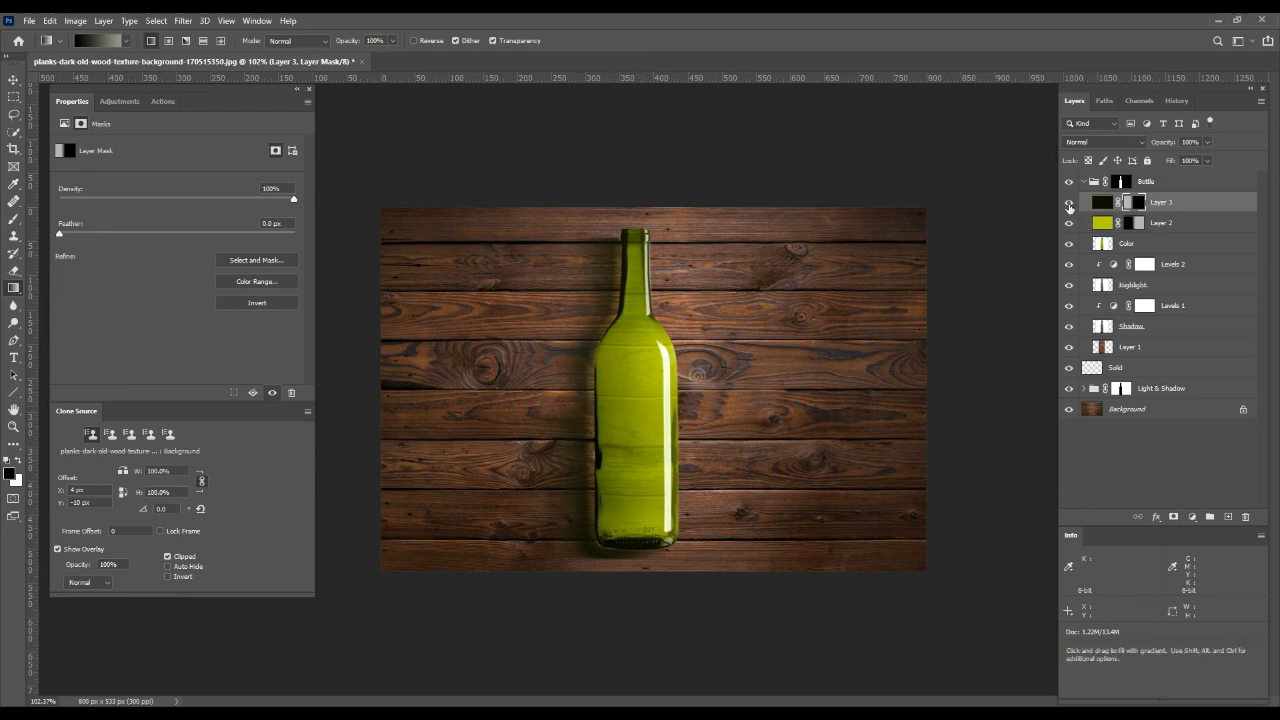
{"action": "left_click", "coordinate": [1069, 204]}
{"action": "left_click", "coordinate": [1069, 204]}
{"action": "left_click", "coordinate": [1069, 204]}
{"action": "left_click", "coordinate": [1069, 204]}
{"action": "left_click", "coordinate": [1069, 204]}
{"action": "left_click", "coordinate": [1069, 204]}
Examine the bottle against the wood at several zoom levels and with the interface panels hidden.
{"action": "scroll", "coordinate": [661, 490], "scroll_direction": "up", "scroll_amount": 1}
{"action": "scroll", "coordinate": [665, 478], "scroll_direction": "down", "scroll_amount": 2}
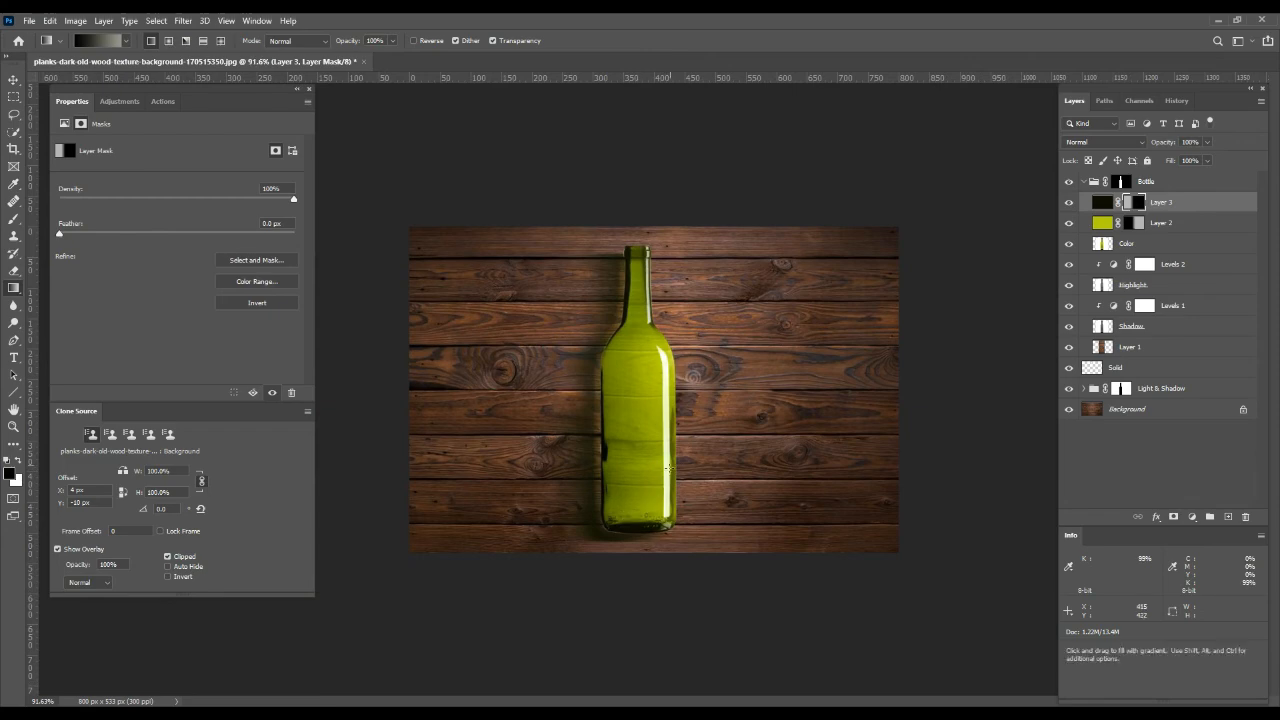
{"action": "scroll", "coordinate": [668, 468], "scroll_direction": "down", "scroll_amount": 2}
{"action": "scroll", "coordinate": [705, 455], "scroll_direction": "up", "scroll_amount": 4}
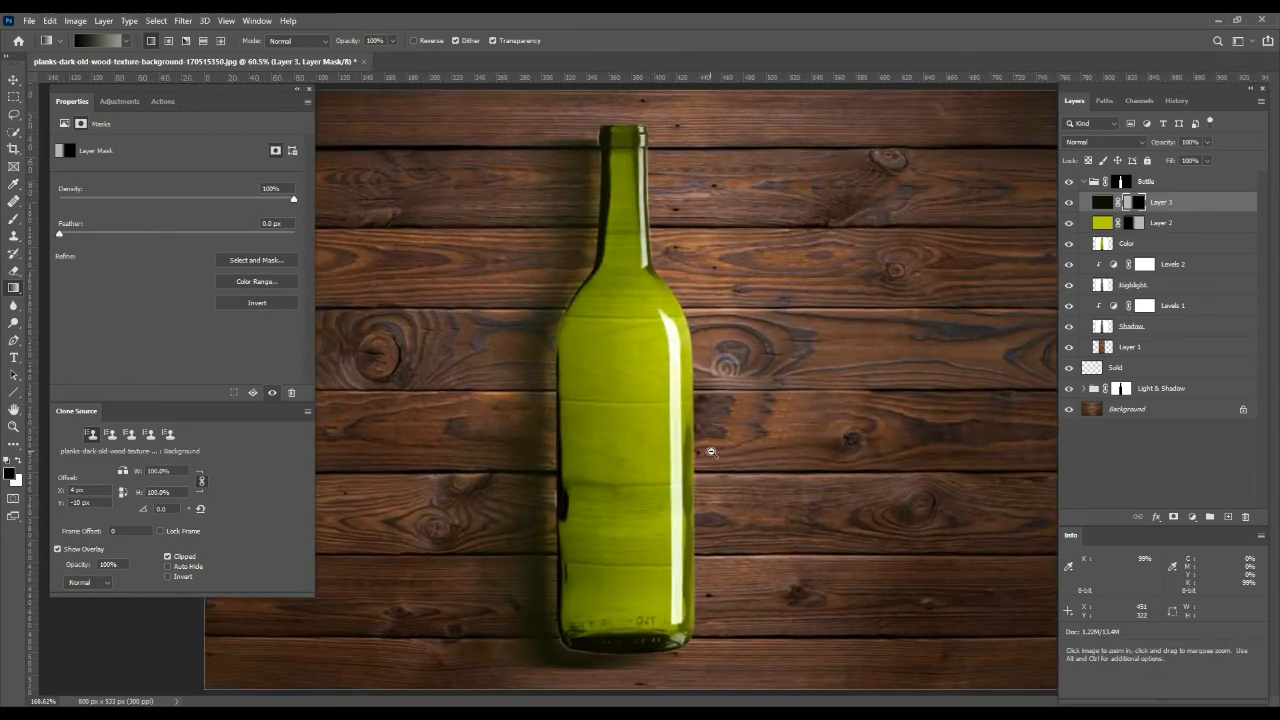
{"action": "scroll", "coordinate": [810, 446], "scroll_direction": "down", "scroll_amount": 2}
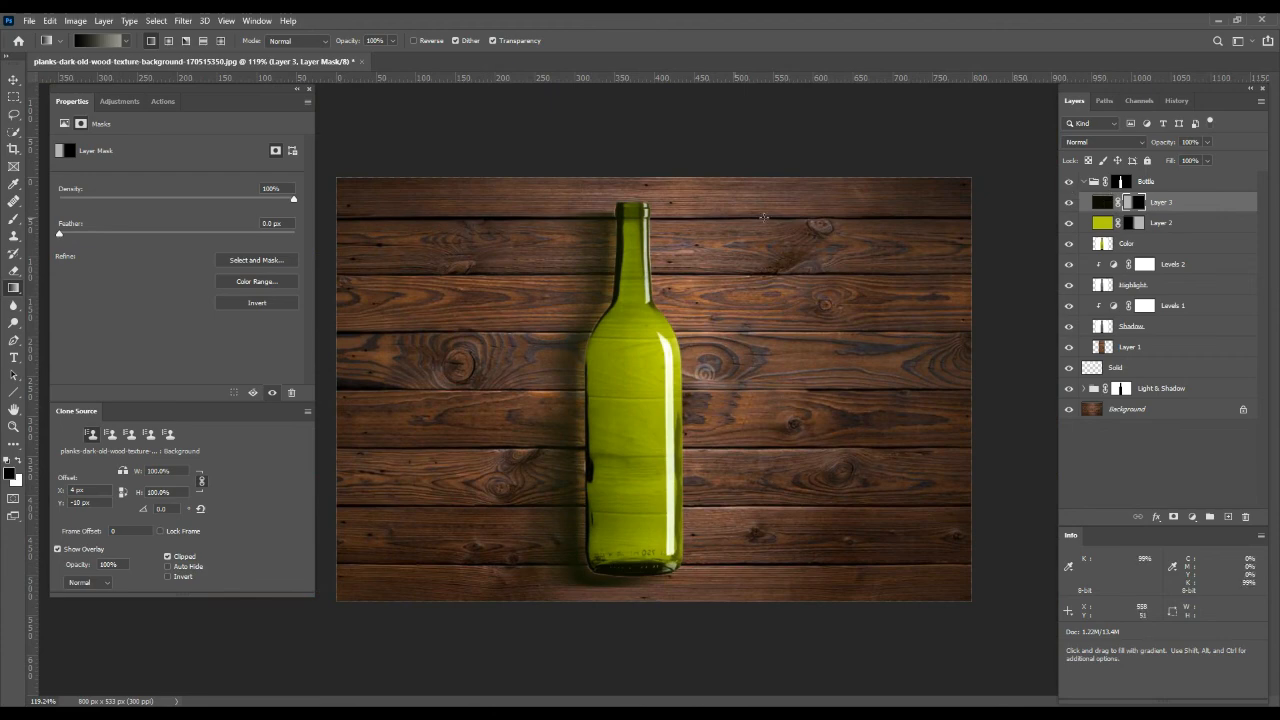
{"action": "mouse_move", "coordinate": [628, 217]}
{"action": "left_mouse_down"}
{"action": "mouse_move", "coordinate": [689, 217]}
{"action": "mouse_move", "coordinate": [638, 218]}
{"action": "left_mouse_up"}
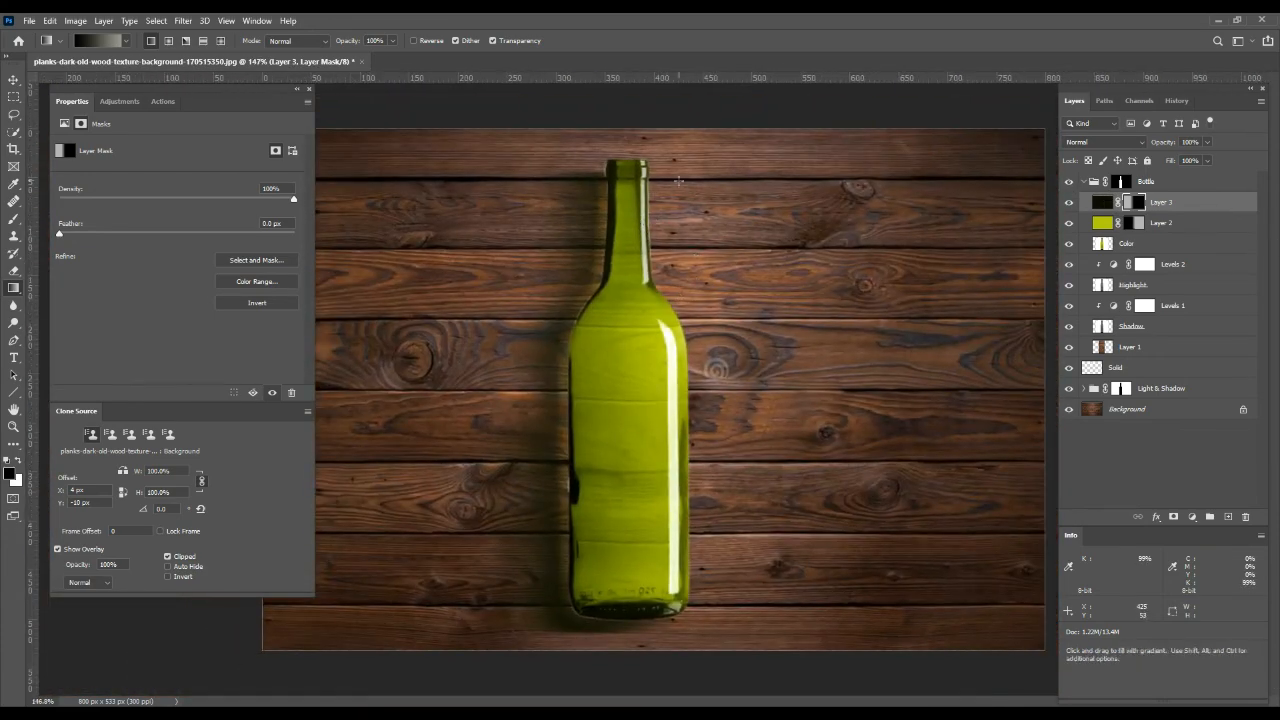
{"action": "key", "text": "Tab"}
{"action": "key", "text": "Tab"}
{"action": "key", "text": "Tab"}
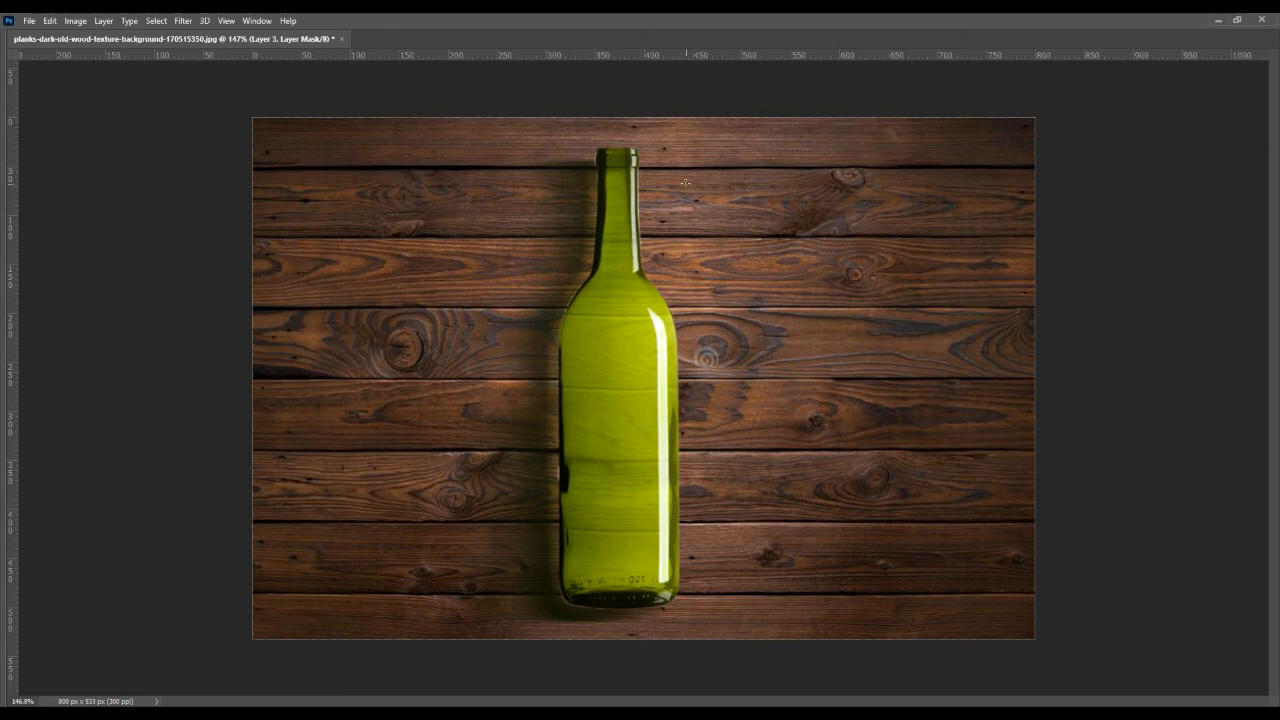
{"action": "key", "text": "Tab"}
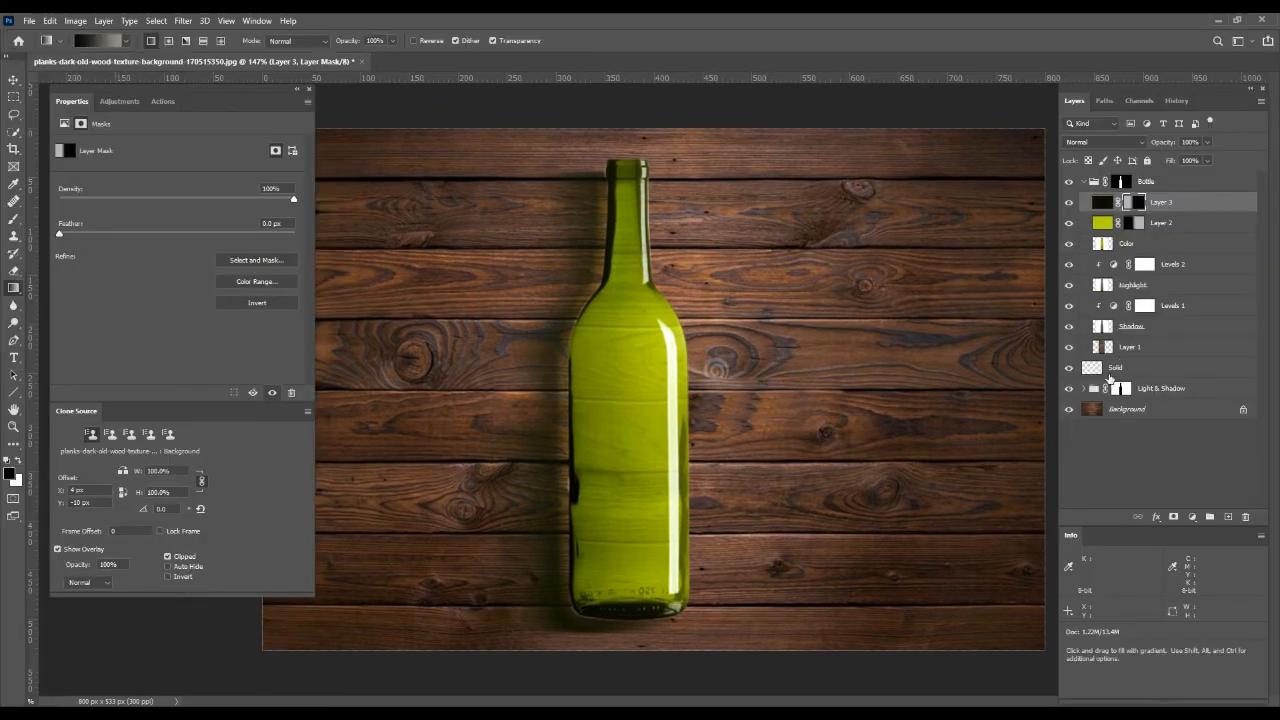
Apply a Gaussian Blur with a 5-pixel radius to the Light layer in the Light & Shadow group.
{"action": "left_click", "coordinate": [1083, 181]}
{"action": "left_click", "coordinate": [1084, 222]}
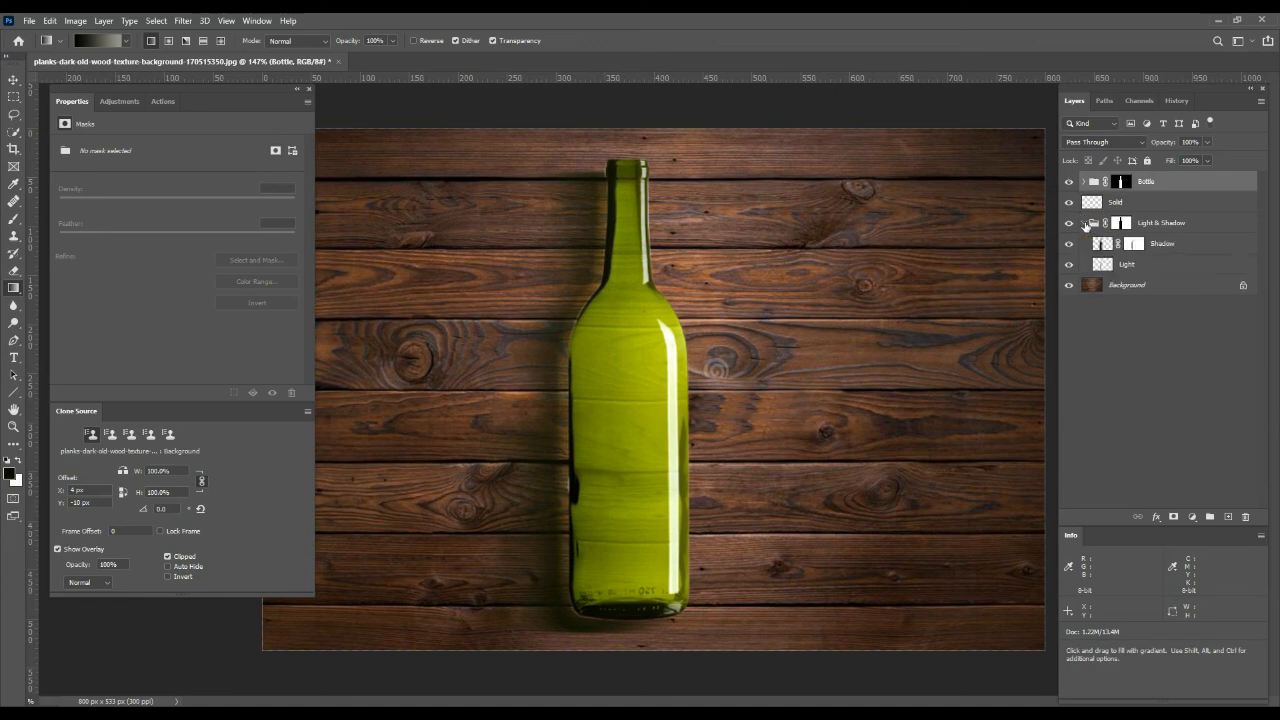
{"action": "left_click", "coordinate": [1107, 265]}
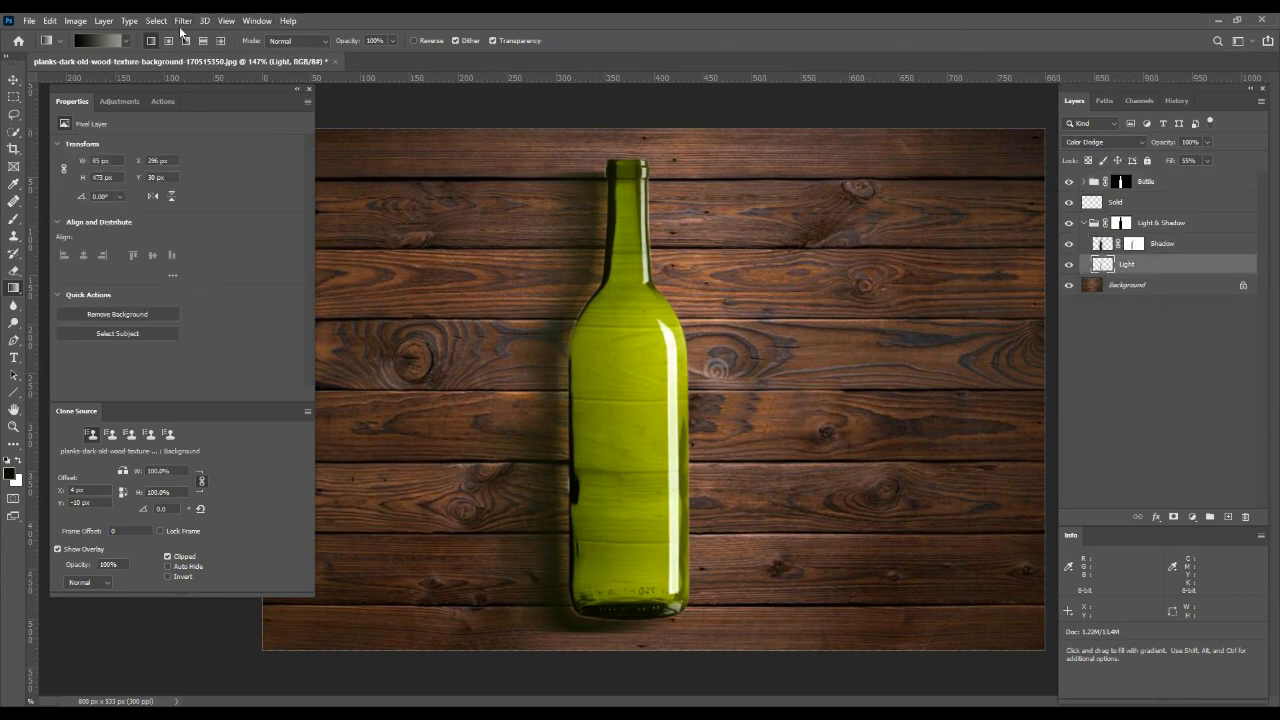
{"action": "left_click", "coordinate": [183, 21]}
{"action": "mouse_move", "coordinate": [214, 198]}
{"action": "mouse_move", "coordinate": [241, 174]}
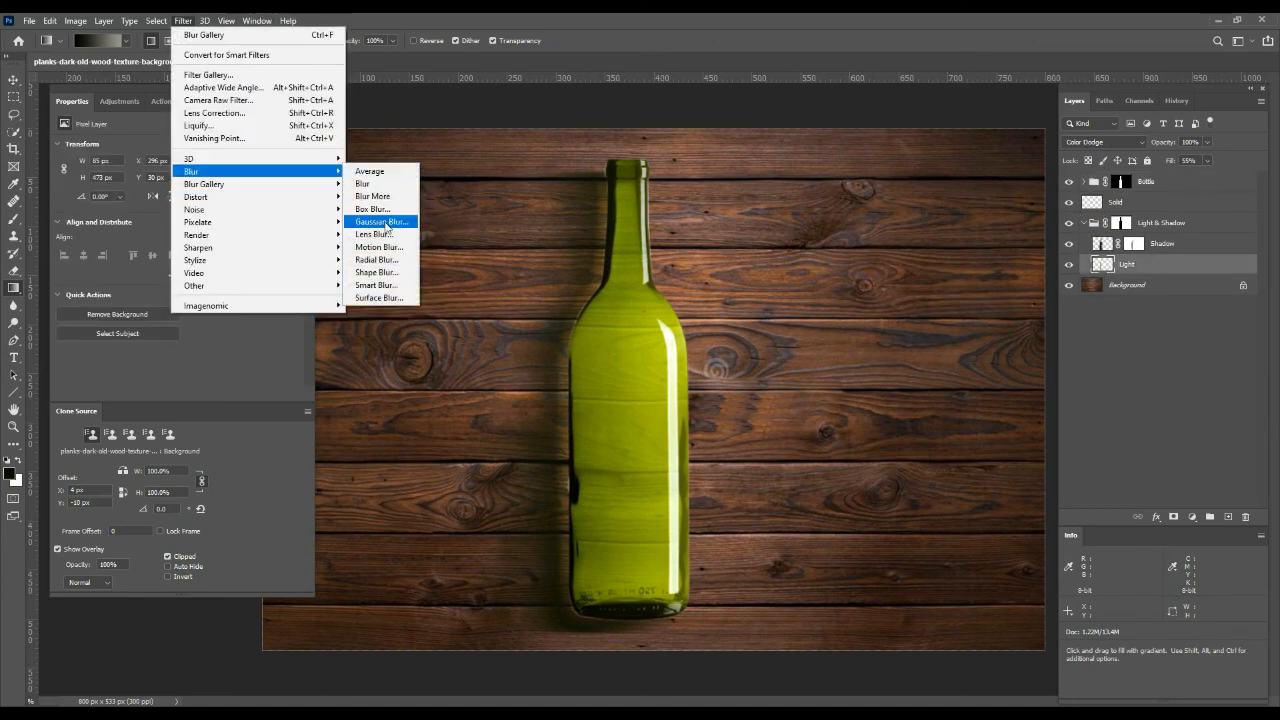
{"action": "left_click", "coordinate": [380, 219]}
{"action": "type", "text": "5"}
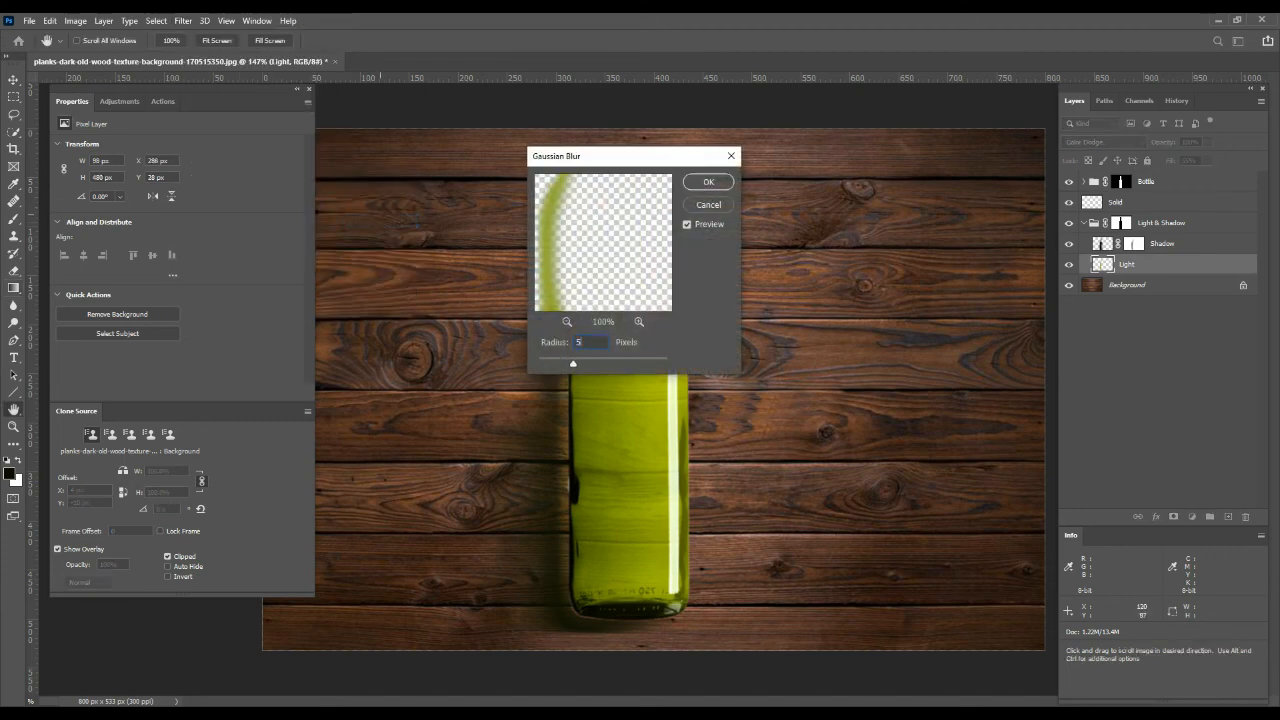
{"action": "key", "text": "Return"}
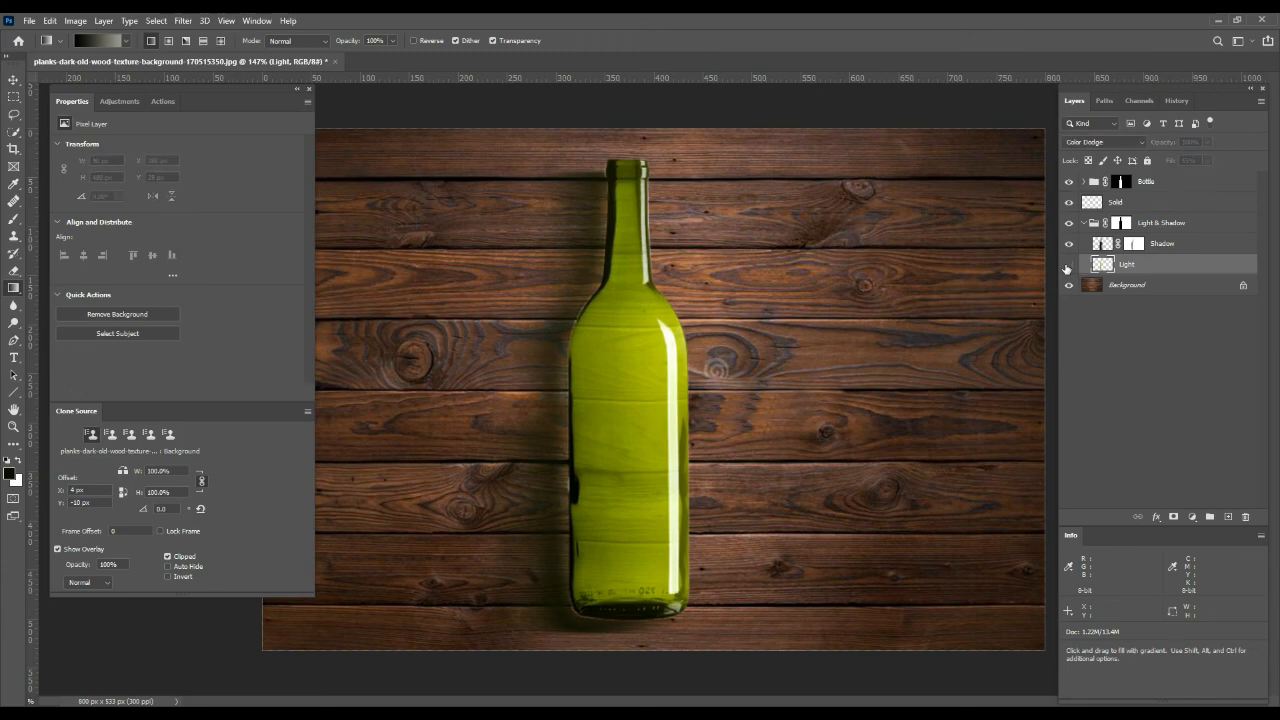
{"action": "scroll", "coordinate": [867, 333], "scroll_direction": "down", "scroll_amount": 3}
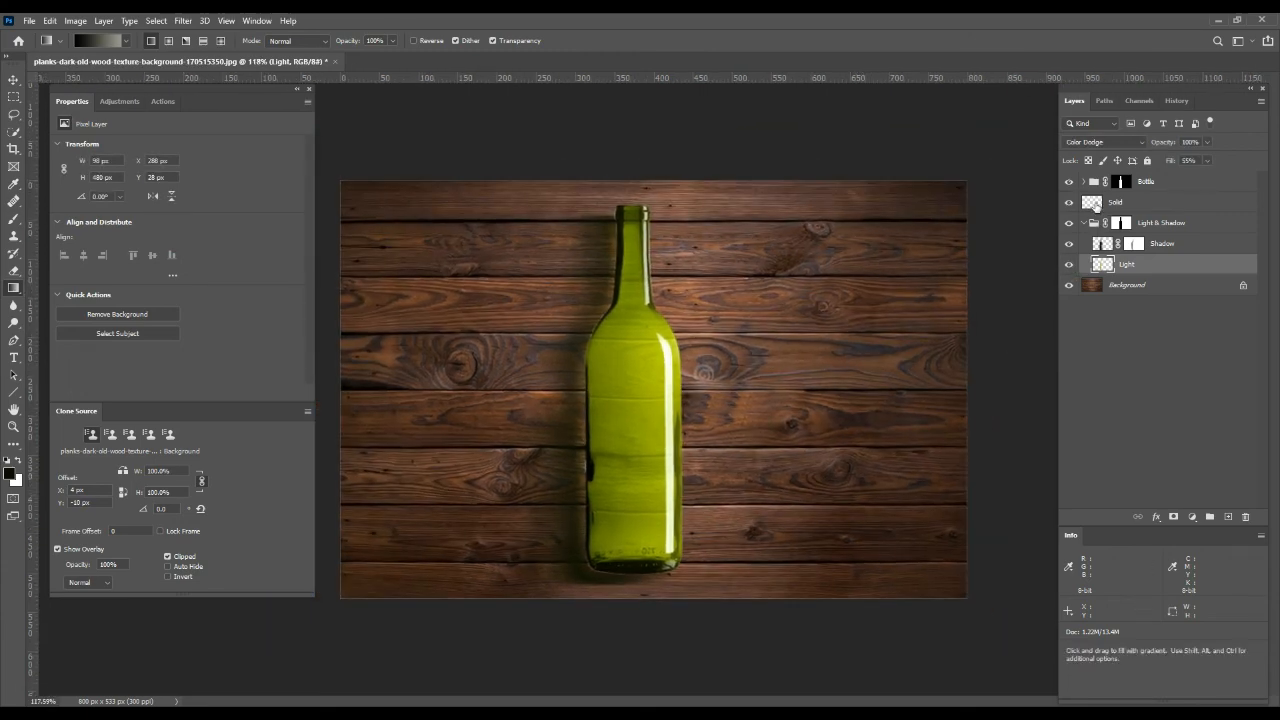
Adjust the input levels of Levels 1 above the bottle's Shadow layer, with midtones at 1.93 and white at 152.
{"action": "left_click", "coordinate": [1120, 182]}
{"action": "left_click", "coordinate": [1084, 182]}
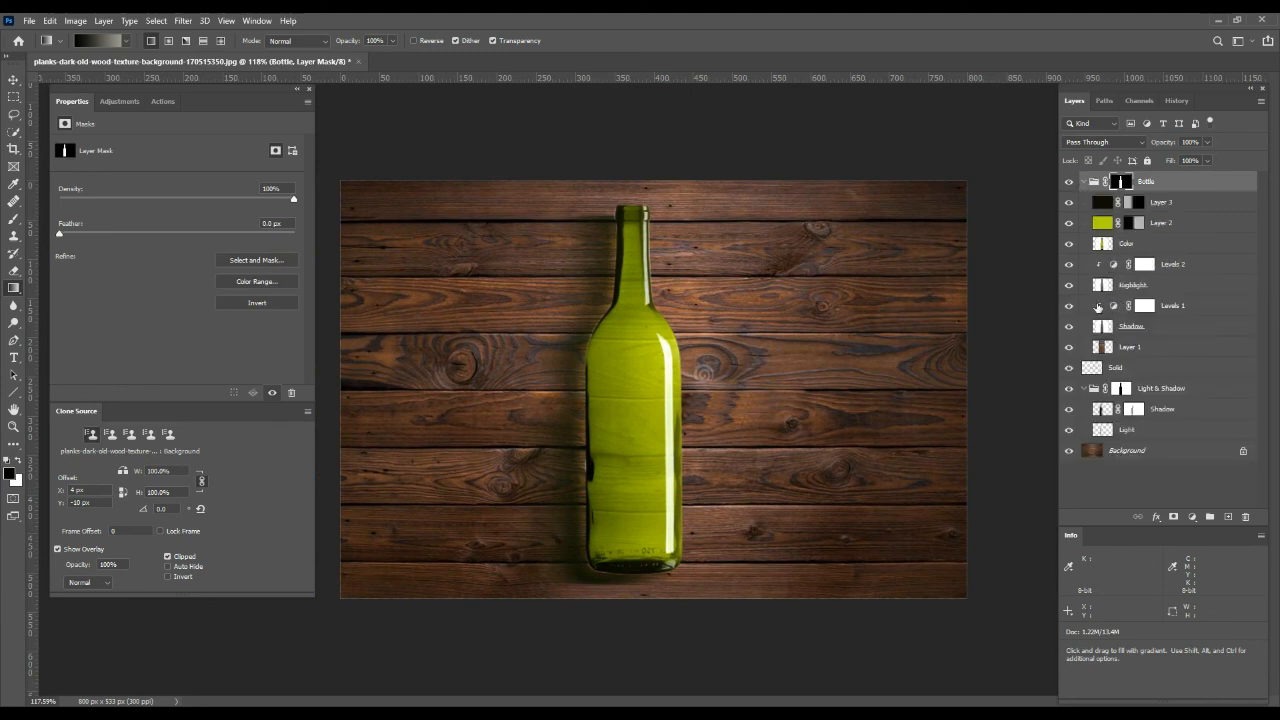
{"action": "left_click", "coordinate": [1127, 307]}
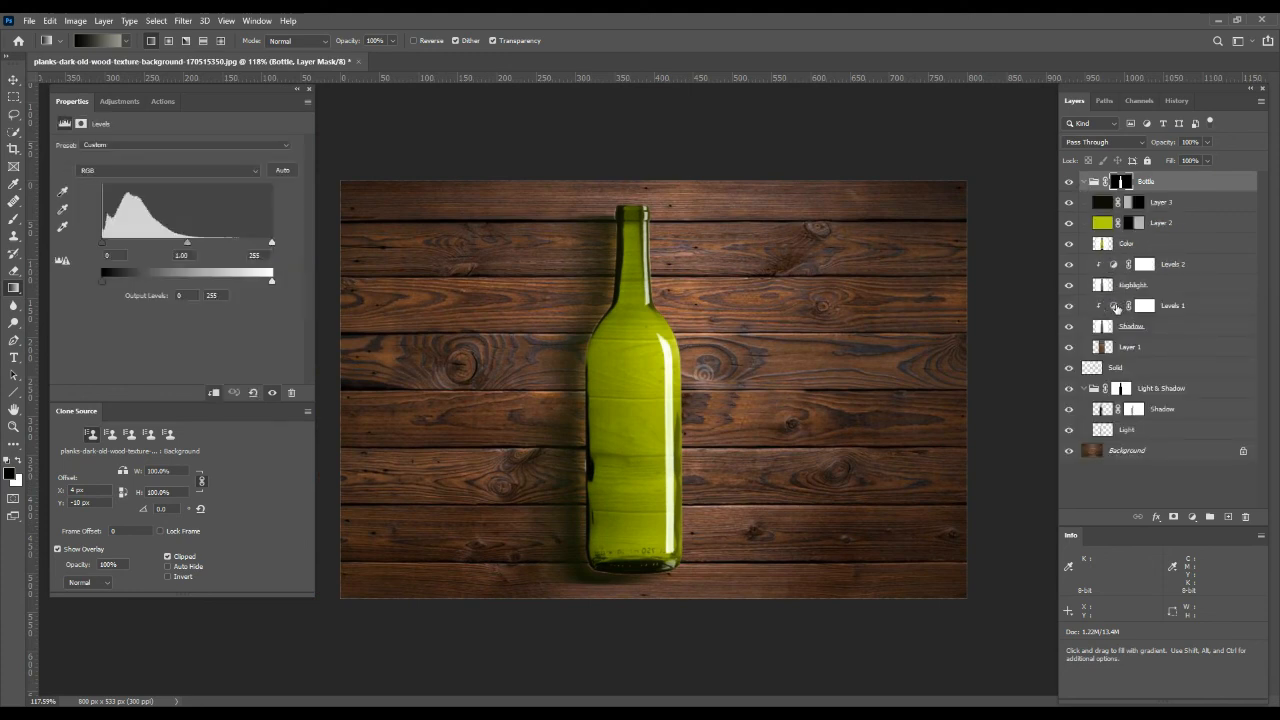
{"action": "left_click_drag", "start_coordinate": [245, 249], "coordinate": [169, 245]}
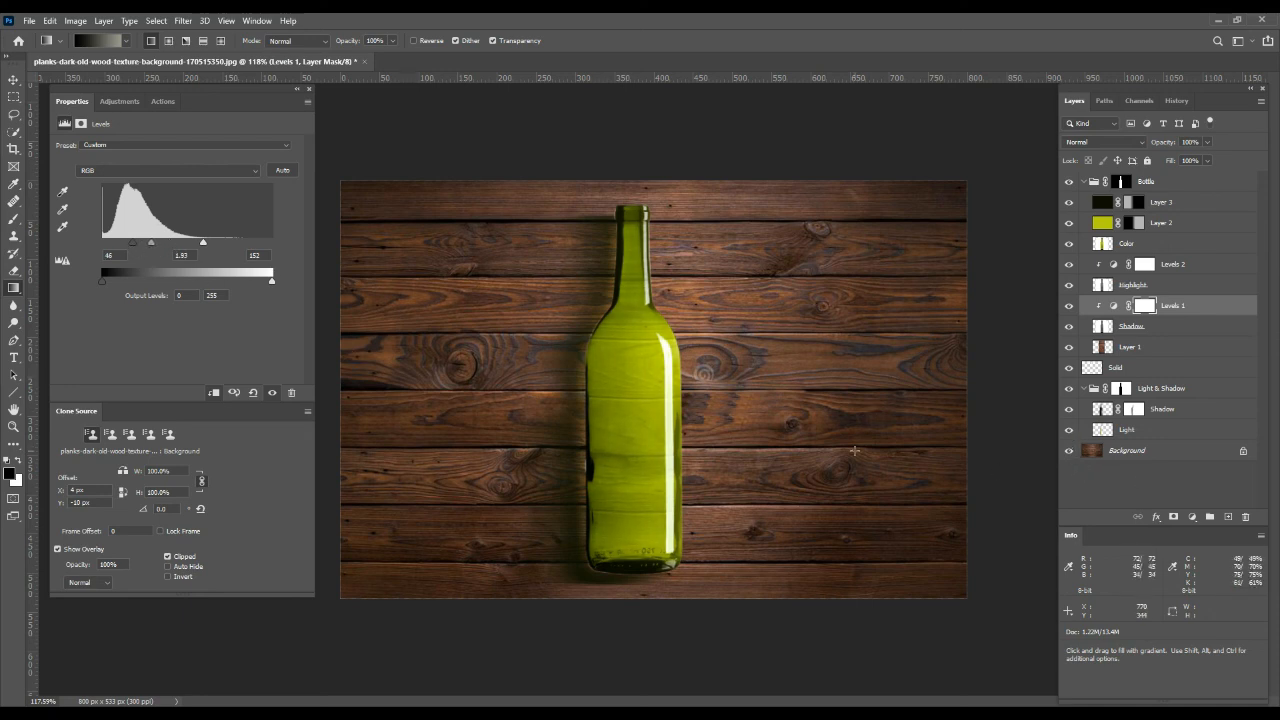
{"action": "left_click", "coordinate": [1087, 182]}
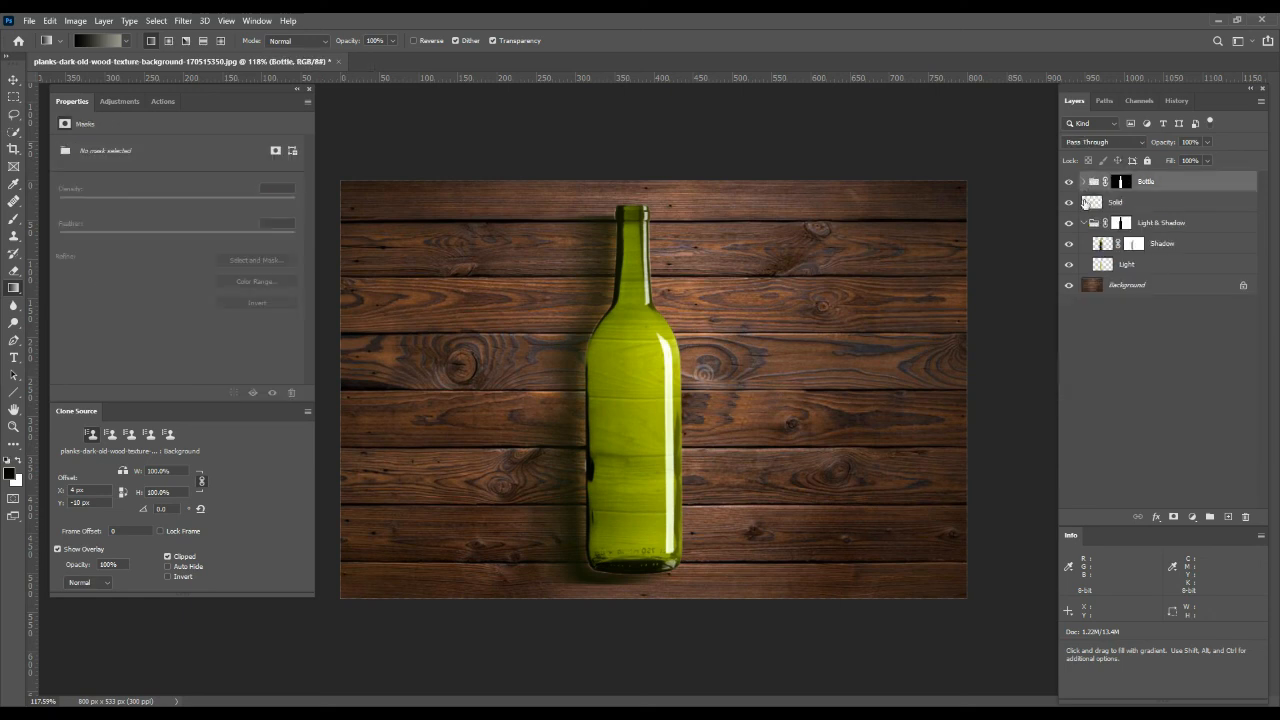